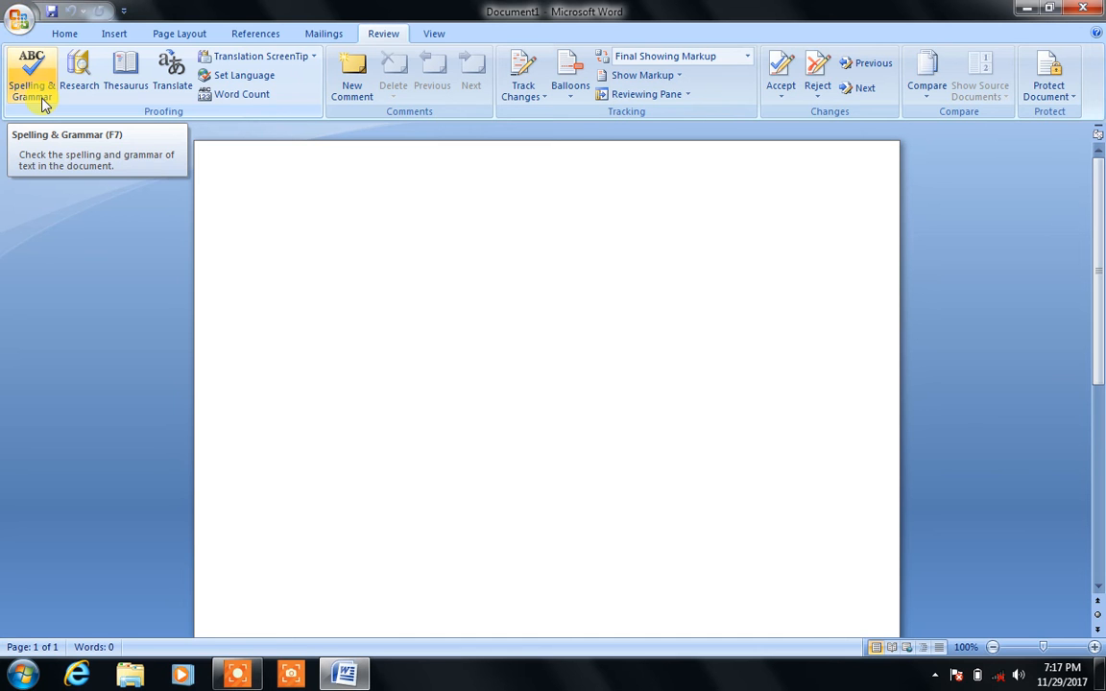
# Step: Enter the sentence 'Paksitan is big country.' plus a blank line, then run Spelling & Grammar
pyautogui.write('P')
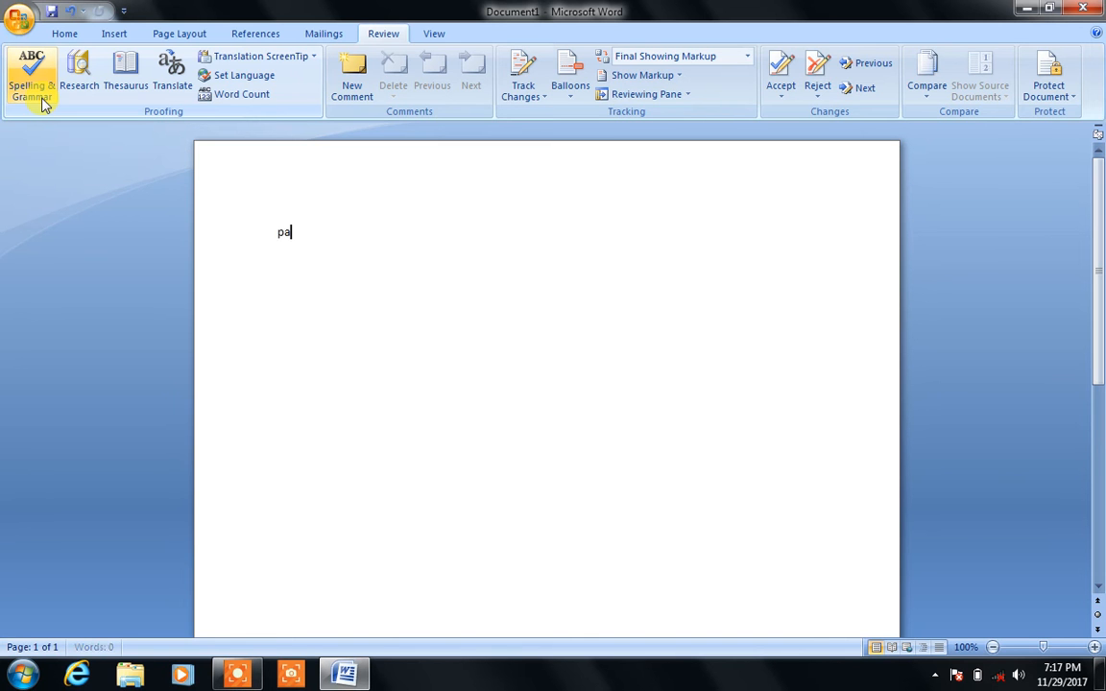
pyautogui.write('aksi')
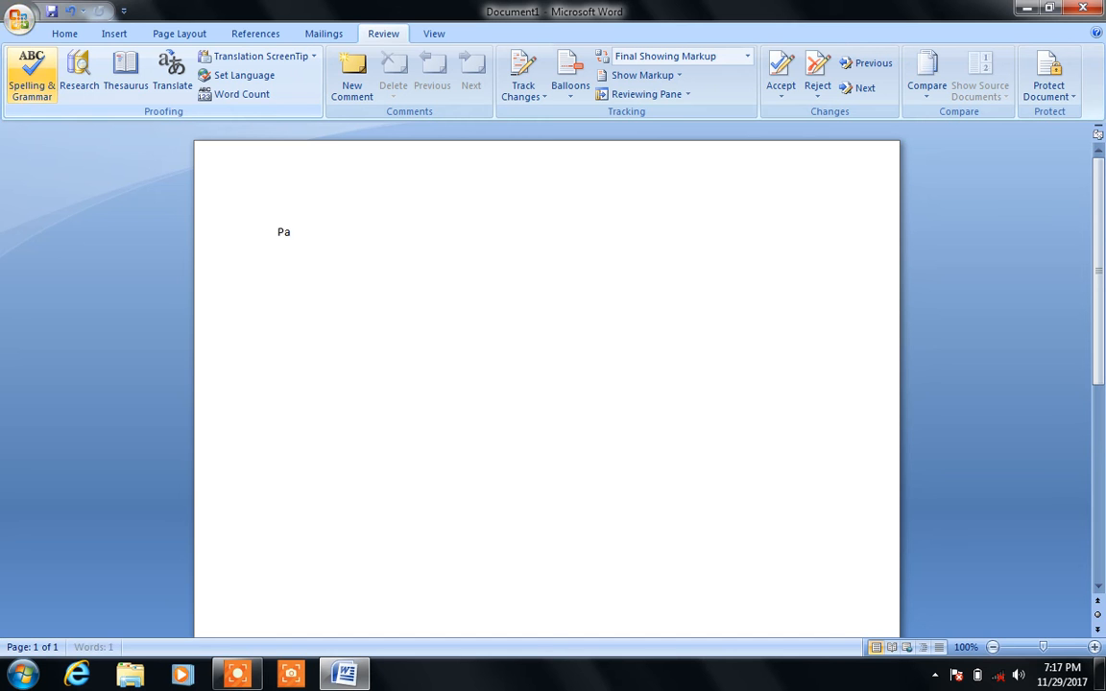
pyautogui.write('tan is big country.')
pyautogui.press('Return')
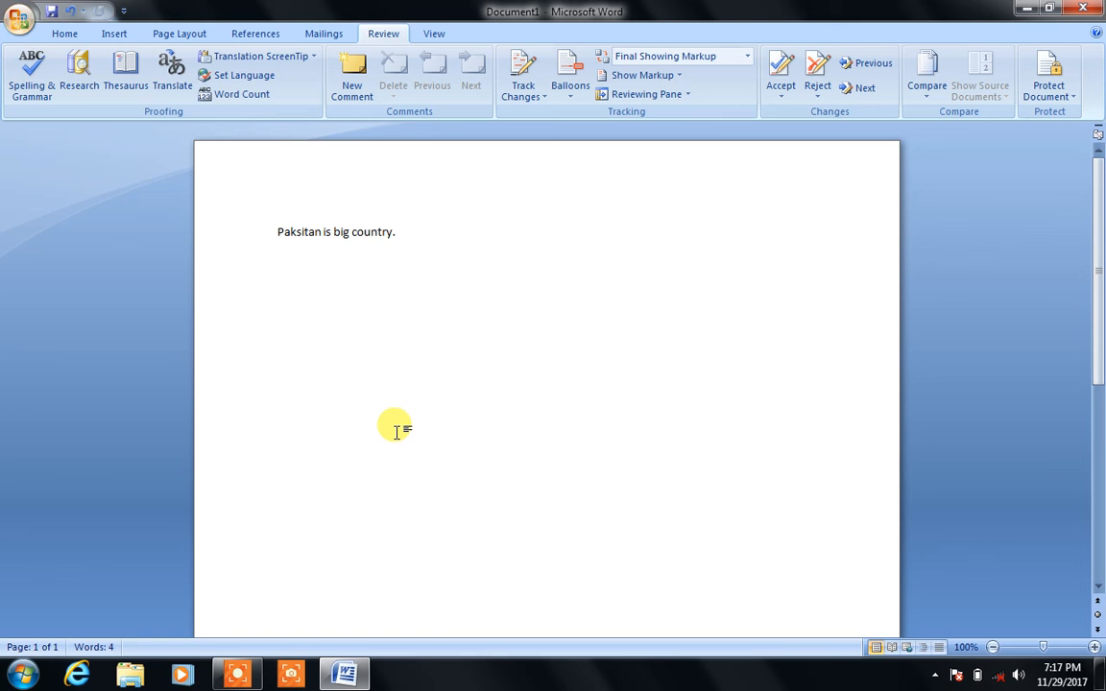
pyautogui.click(31, 85)
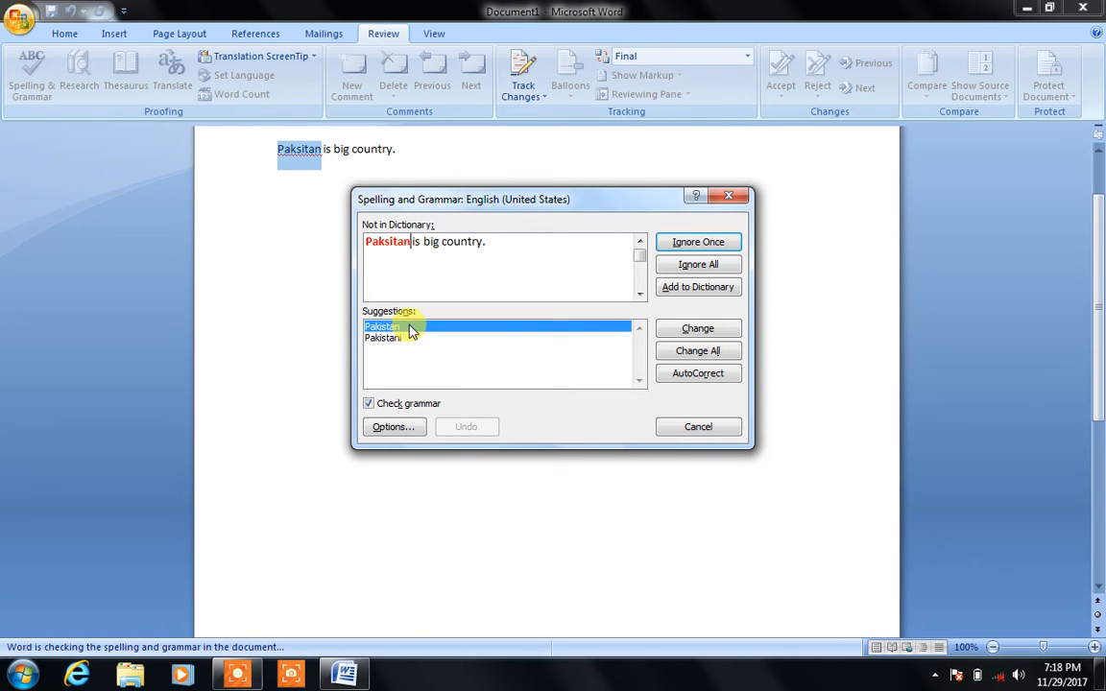
# Step: Replace the misspelling with the suggested 'Pakistan' and close the check-complete message
pyautogui.click(687, 333)
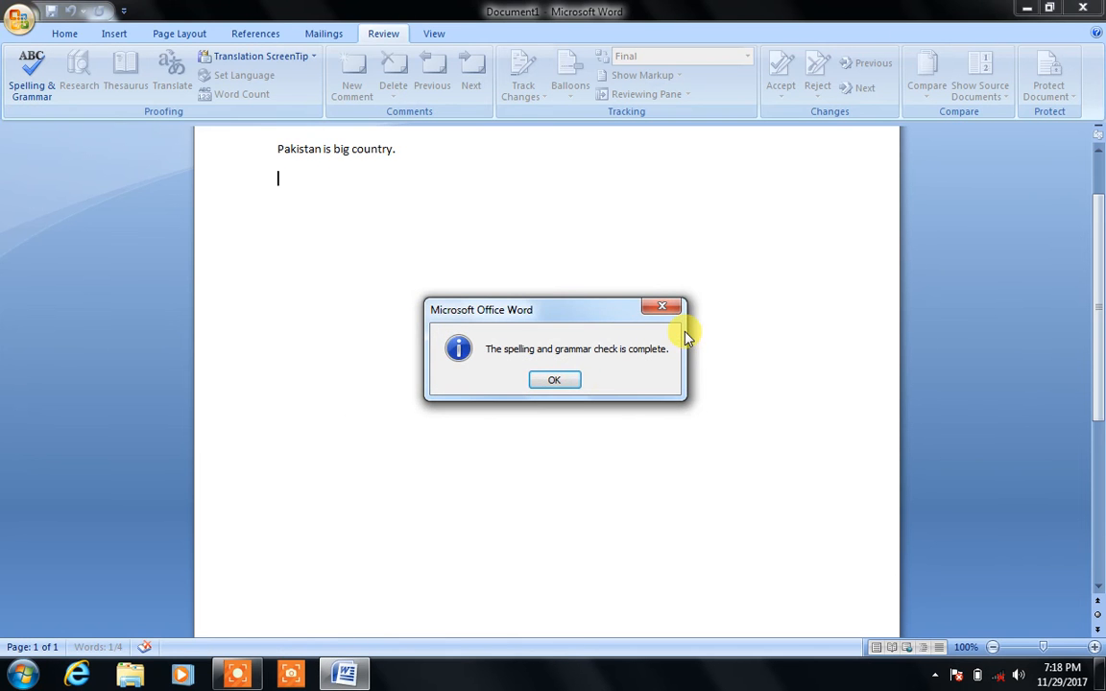
pyautogui.click(569, 386)
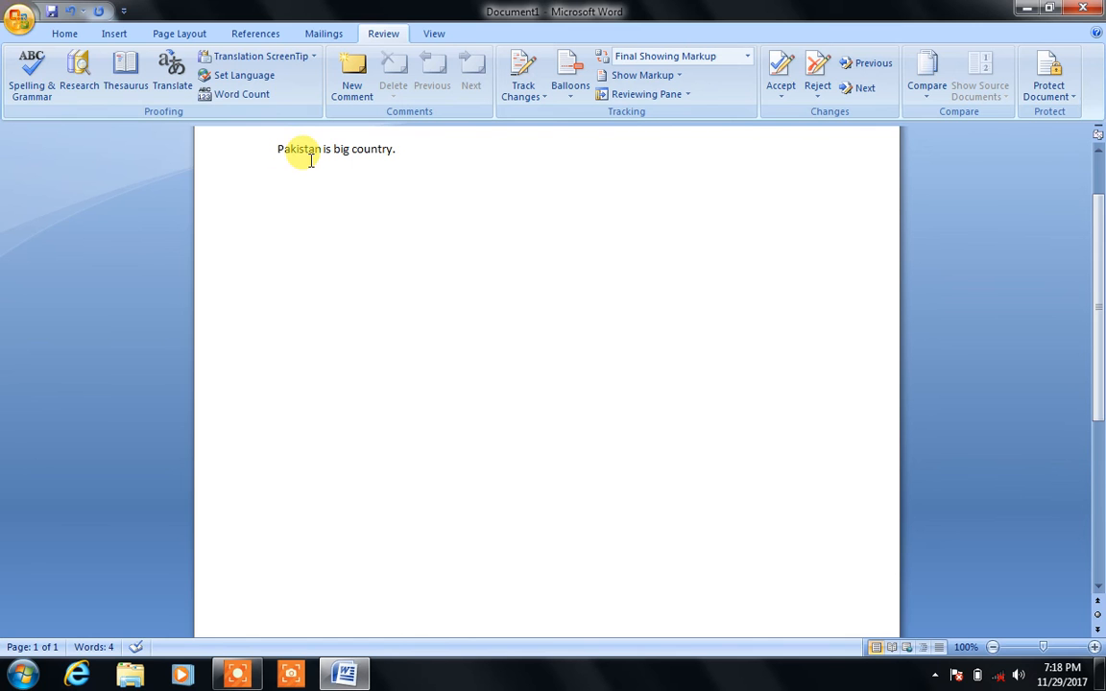
# Step: Type three people's names on separate lines below the sentence, ending with a new line
pyautogui.click(39, 89)
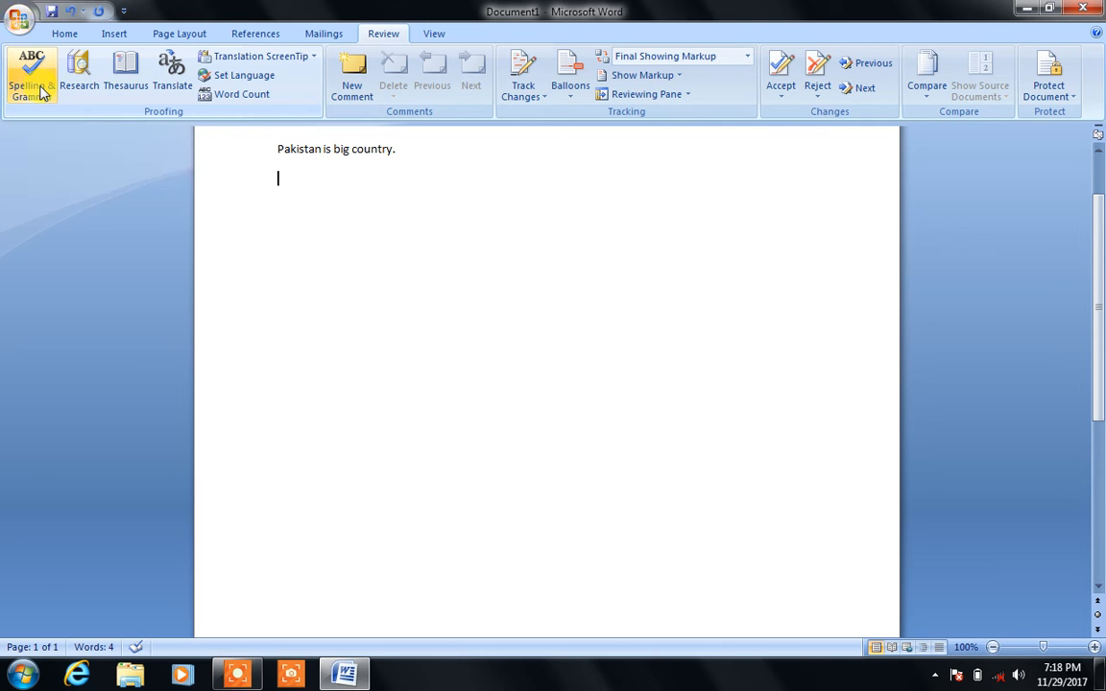
pyautogui.press('Return')
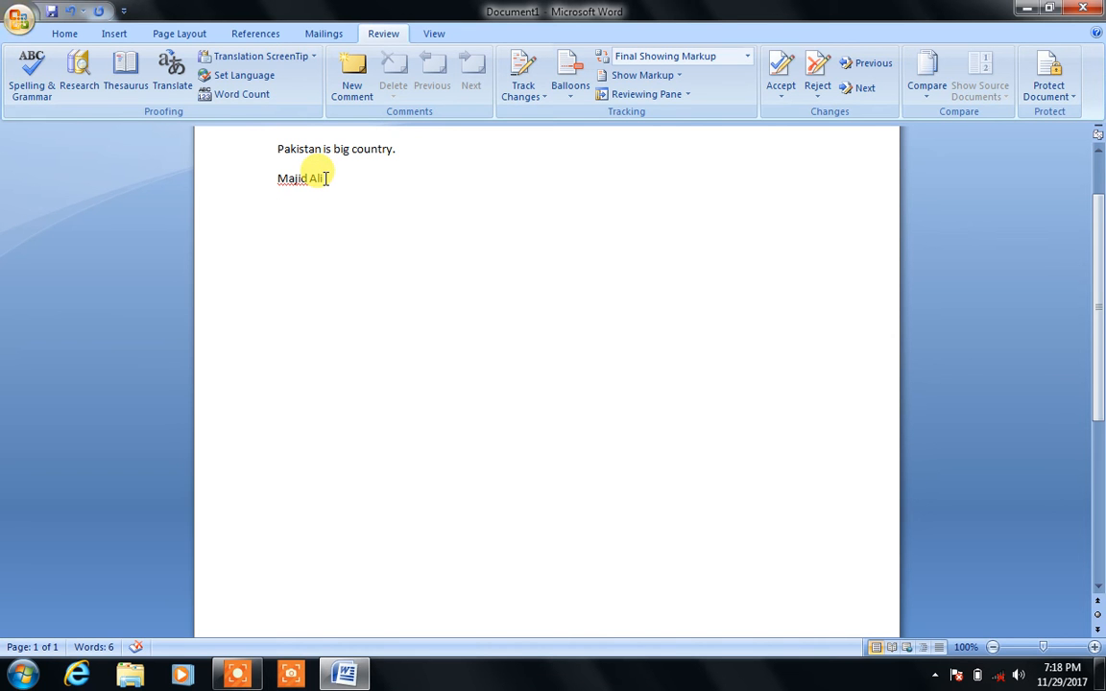
pyautogui.write('Iqra')
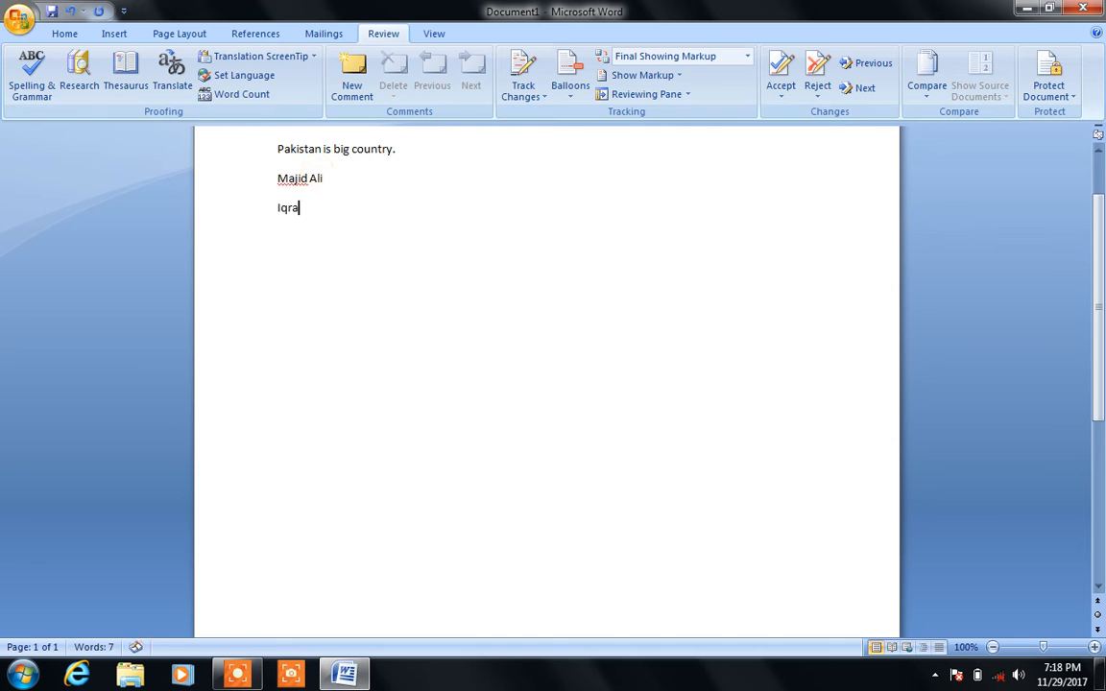
pyautogui.press('Return')
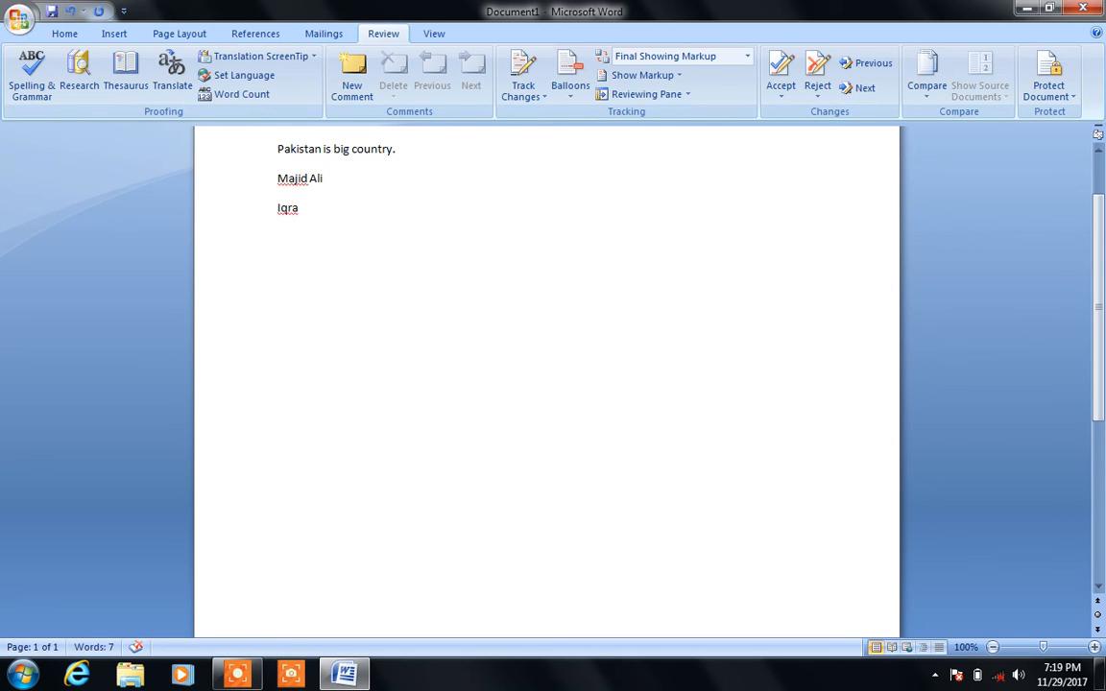
pyautogui.write('Bilal')
pyautogui.press('Return')
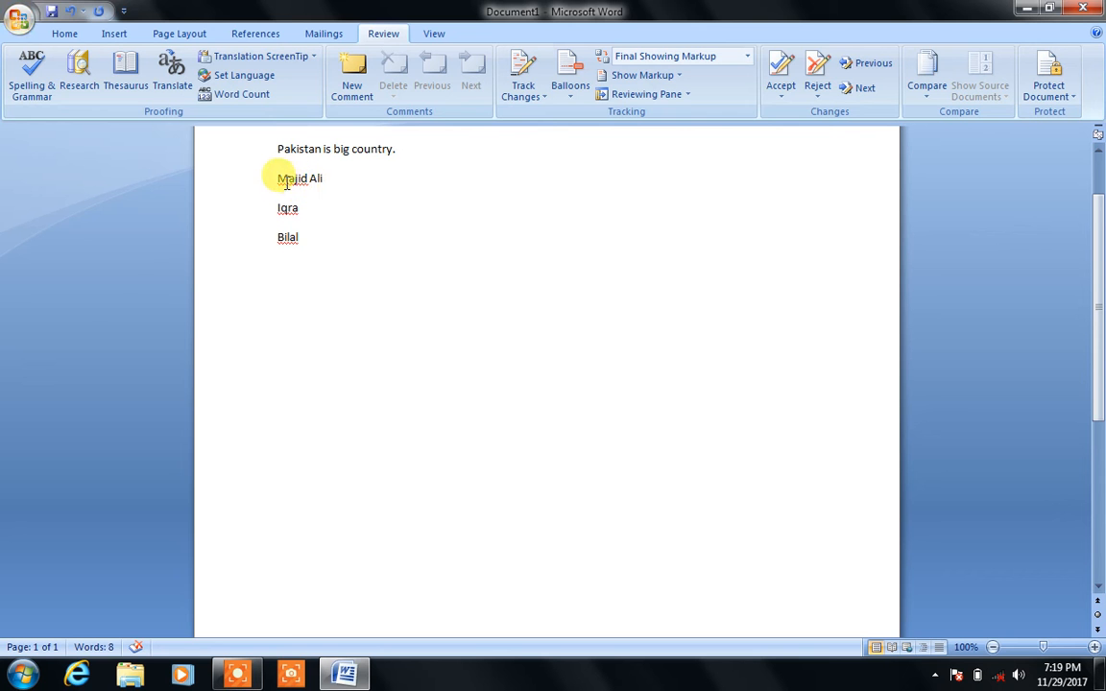
# Step: Enlarge the three selected name lines to 48 pt using Grow Font on the Home tab
pyautogui.moveTo(274, 178); pyautogui.dragTo(349, 255)
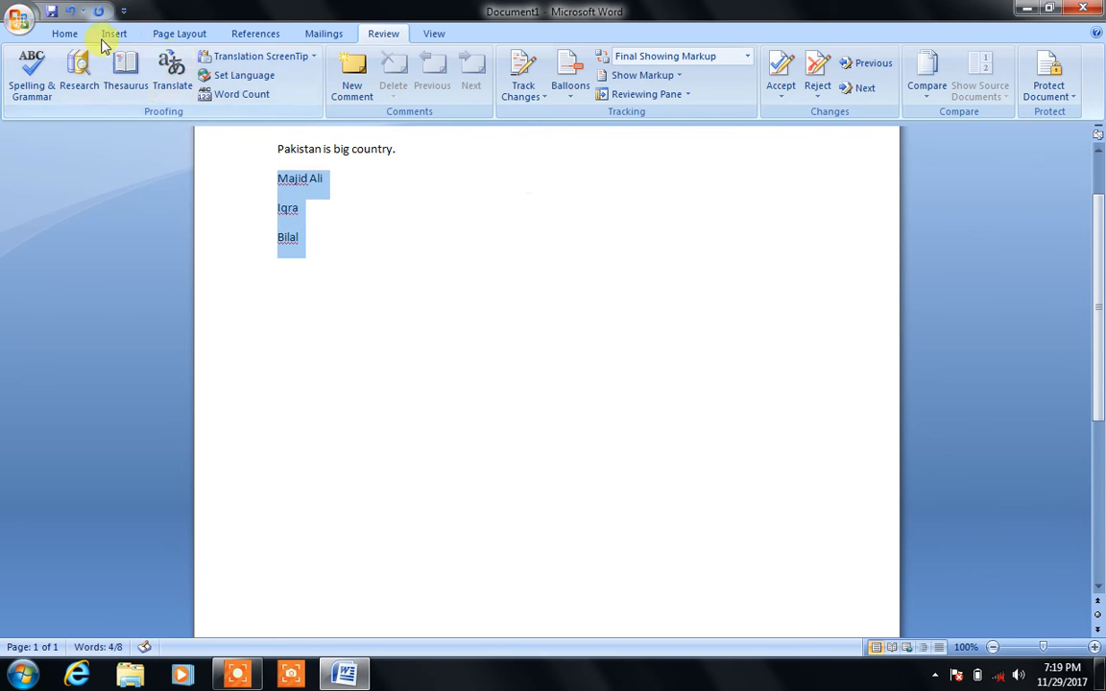
pyautogui.click(64, 33)
pyautogui.click(307, 63)
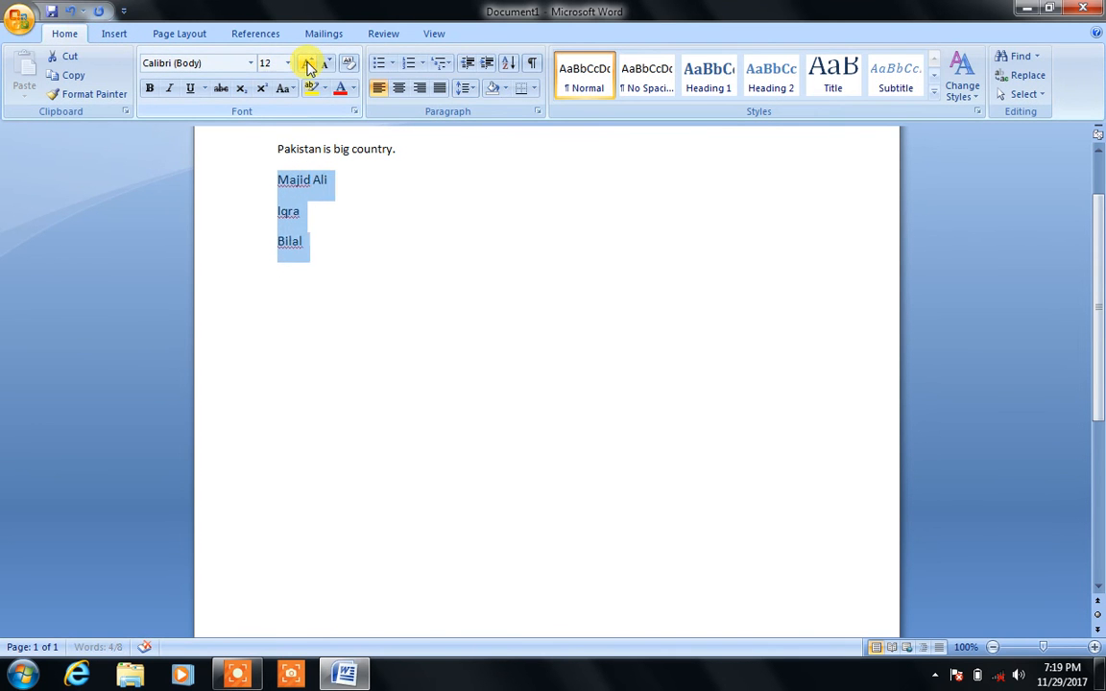
pyautogui.click(307, 63)
pyautogui.click(307, 64)
pyautogui.click(307, 64)
pyautogui.click(307, 64)
pyautogui.click(308, 64)
pyautogui.click(308, 64)
pyautogui.click(308, 63)
pyautogui.click(307, 64)
pyautogui.click(307, 63)
pyautogui.click(307, 64)
pyautogui.click(413, 209)
# Step: Put the cursor at the end of the last name, ready to continue the list
pyautogui.click(376, 281)
pyautogui.click(373, 366)
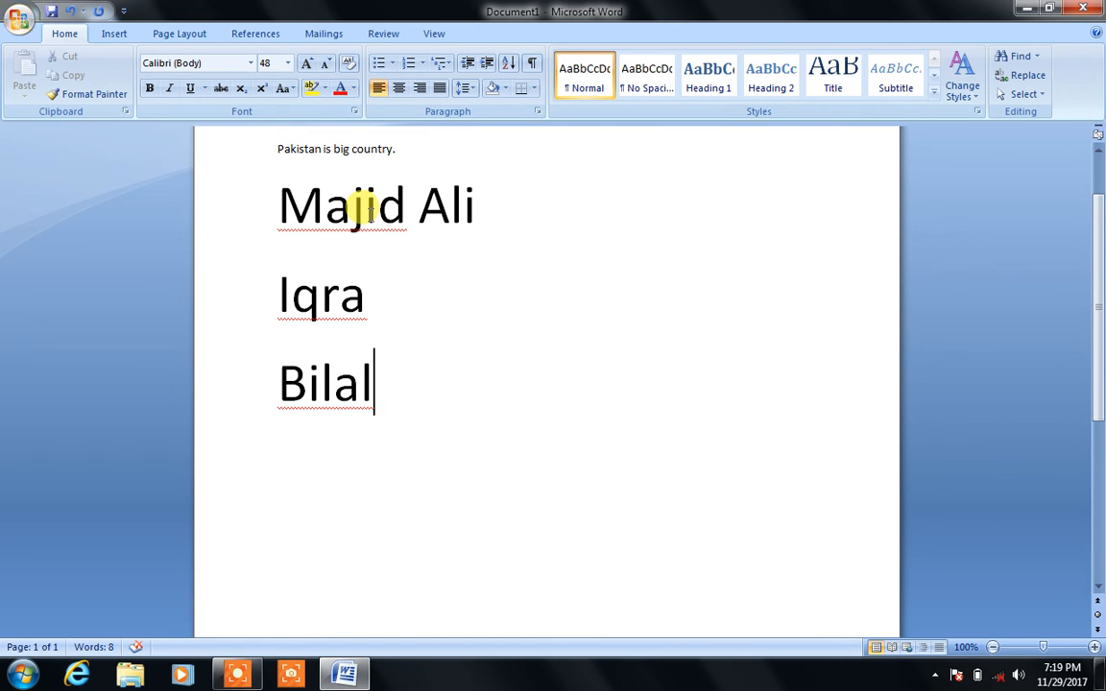
pyautogui.press('Return')
pyautogui.press('Return')
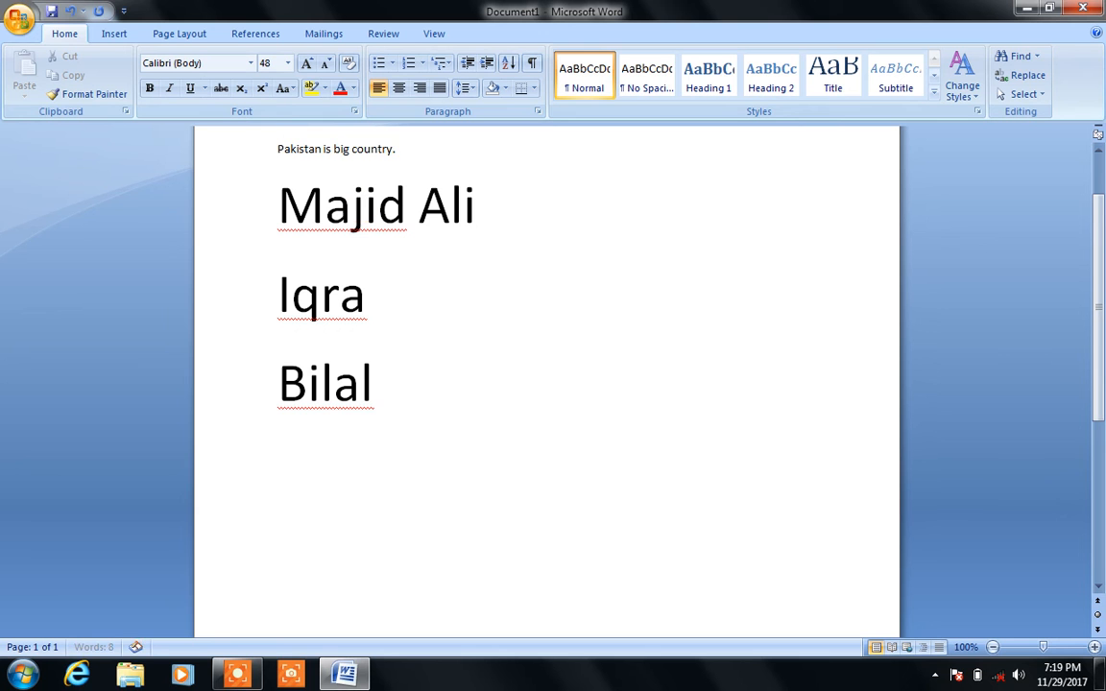
pyautogui.press('BackSpace')
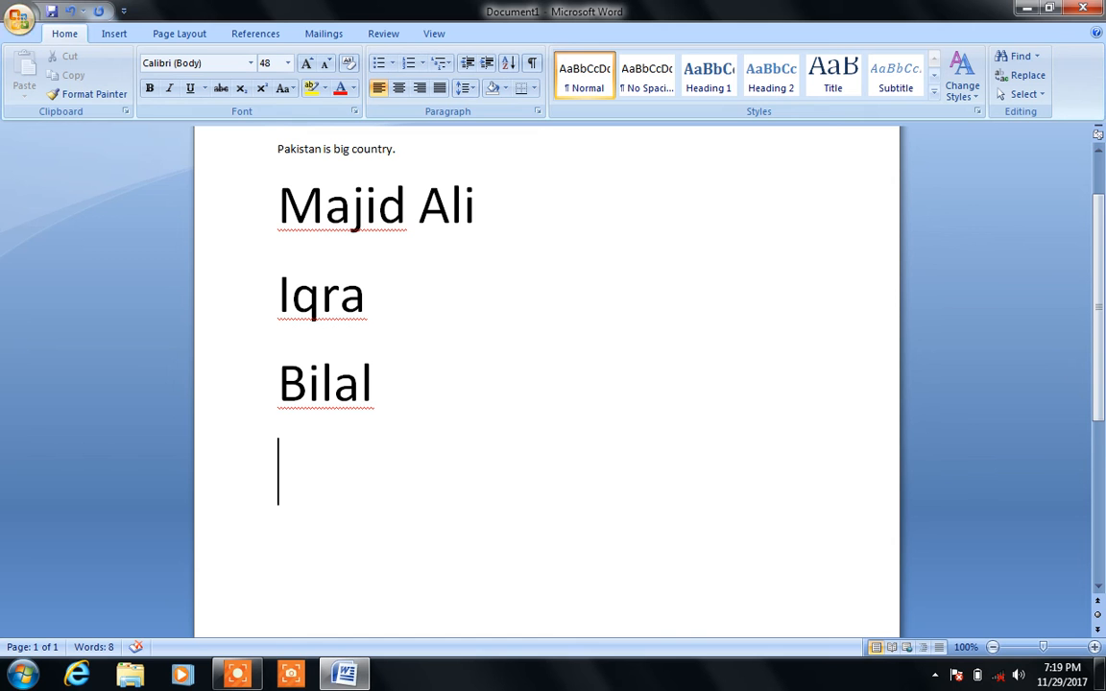
# Step: Add three more names on their own lines at the end of the list
pyautogui.write('john')
pyautogui.press('Return')
pyautogui.write('smith')
pyautogui.press('Return')
pyautogui.write('steve')
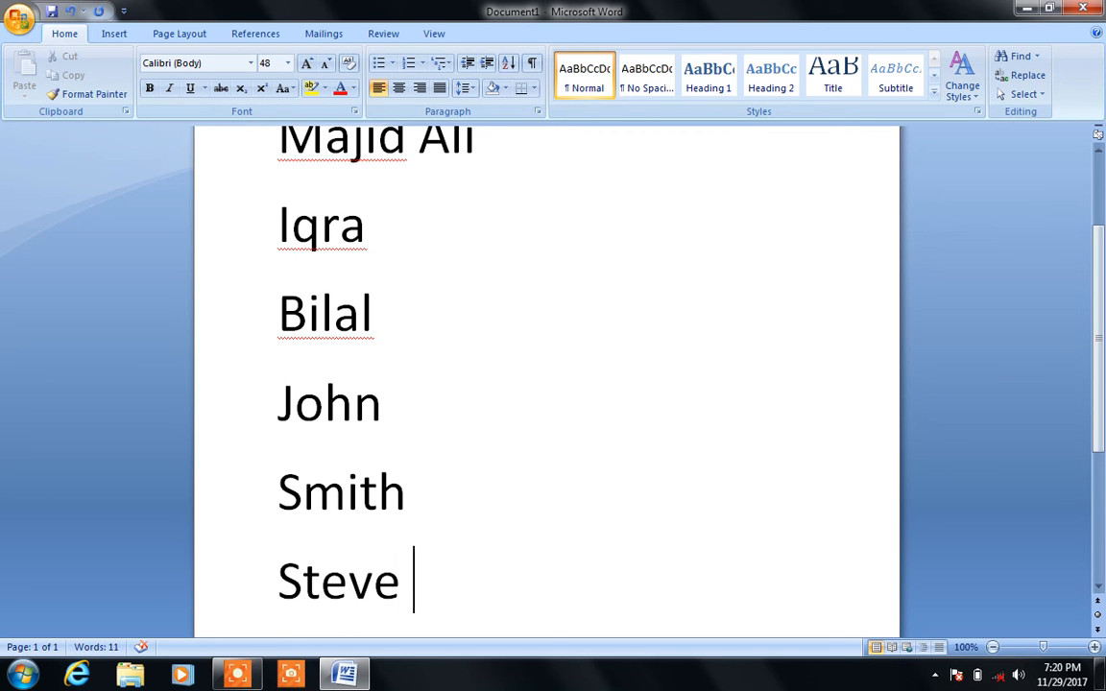
# Step: Scroll to the top and start a spelling and grammar check from the Review tab
pyautogui.moveTo(1094, 234); pyautogui.dragTo(1095, 169)
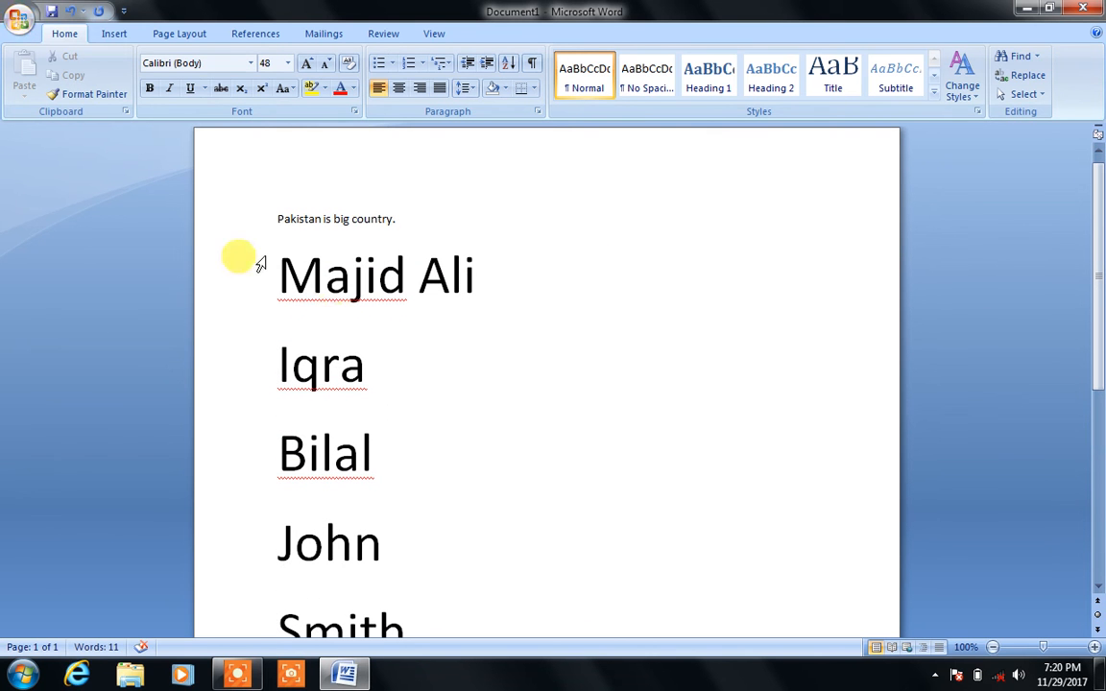
pyautogui.click(378, 34)
pyautogui.click(22, 89)
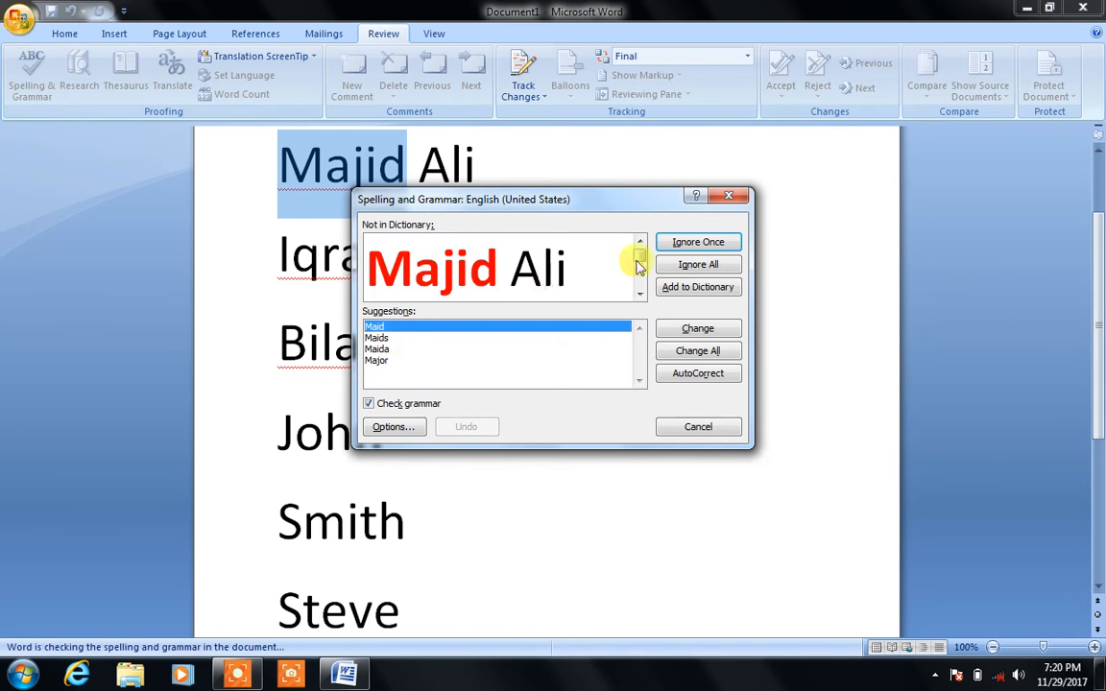
# Step: Add both flagged names to the dictionary, finish the check, and type one more name
pyautogui.click(698, 290)
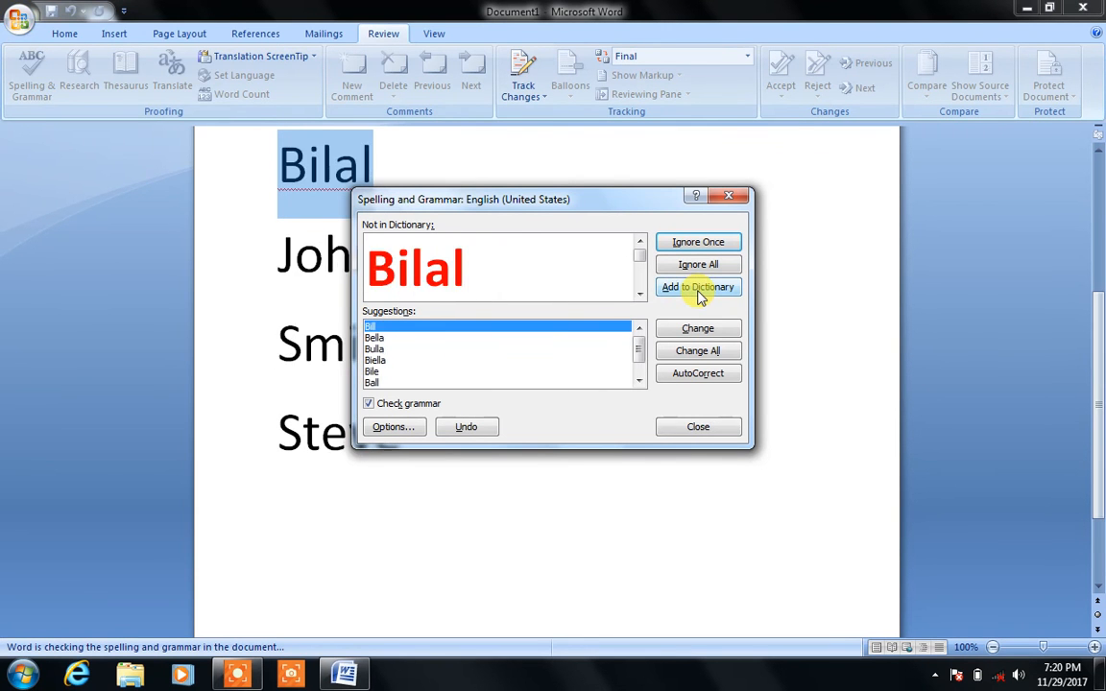
pyautogui.click(699, 290)
pyautogui.click(555, 382)
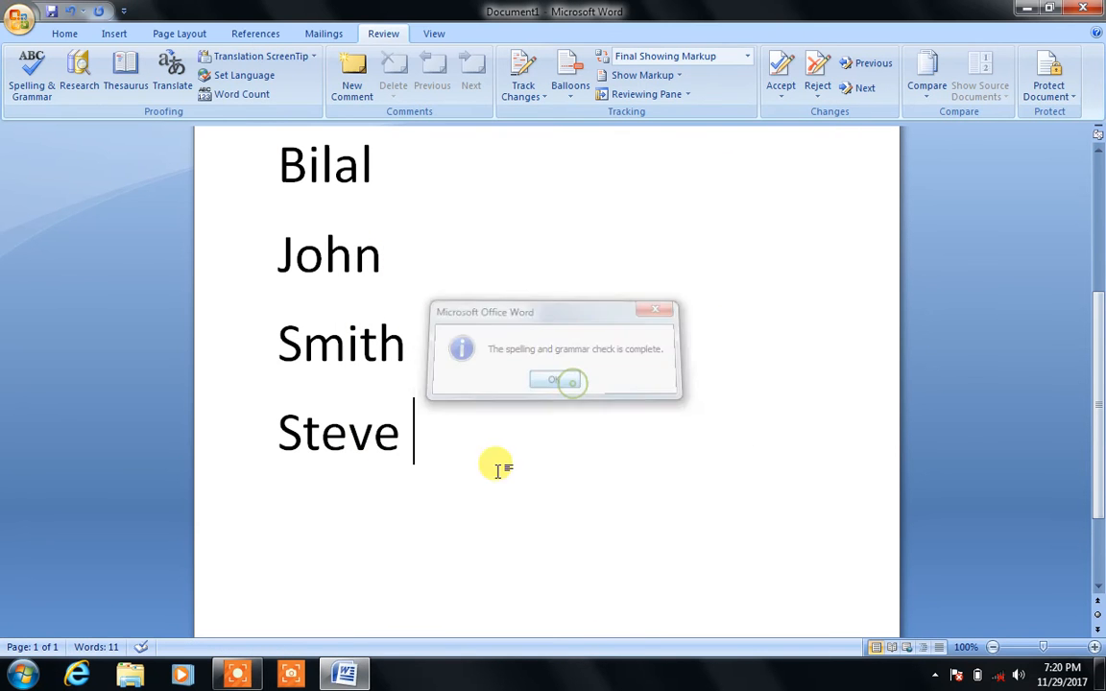
pyautogui.write('majid')
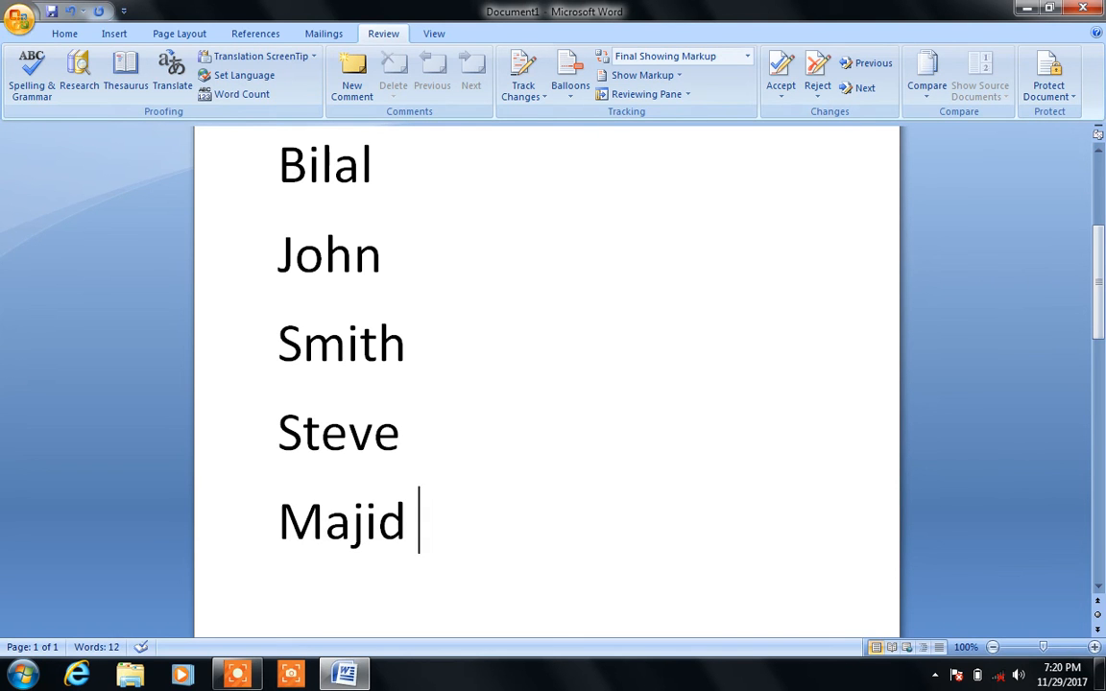
# Step: Select all the document's text and delete it, removing a stray letter afterwards
pyautogui.hotkey('ctrl', 'a')
pyautogui.press('Delete')
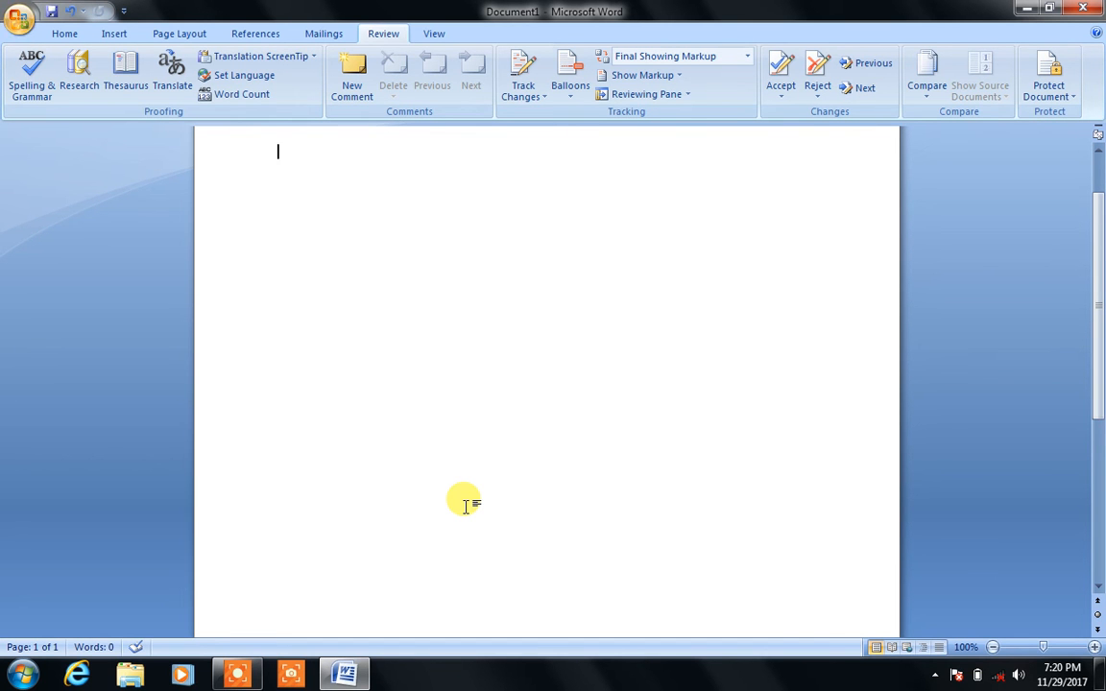
pyautogui.write('a')
pyautogui.press('BackSpace')
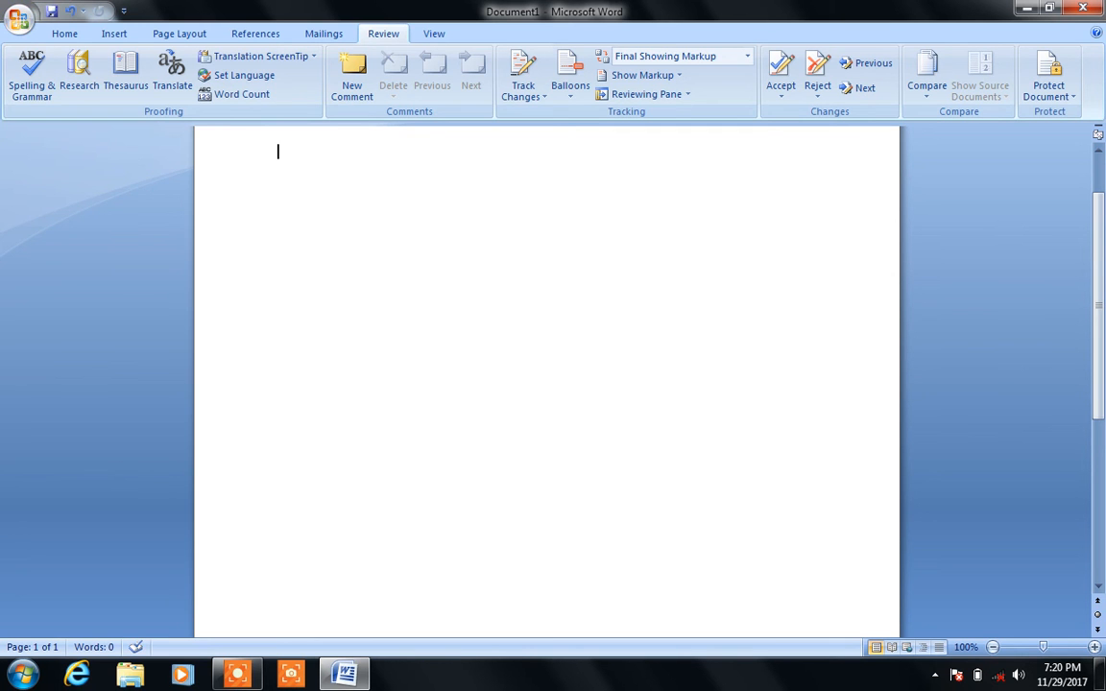
# Step: Type 'computer' and 'informaiton' on separate lines, leaving the cursor on an empty third line
pyautogui.write('comp')
pyautogui.write('uter')
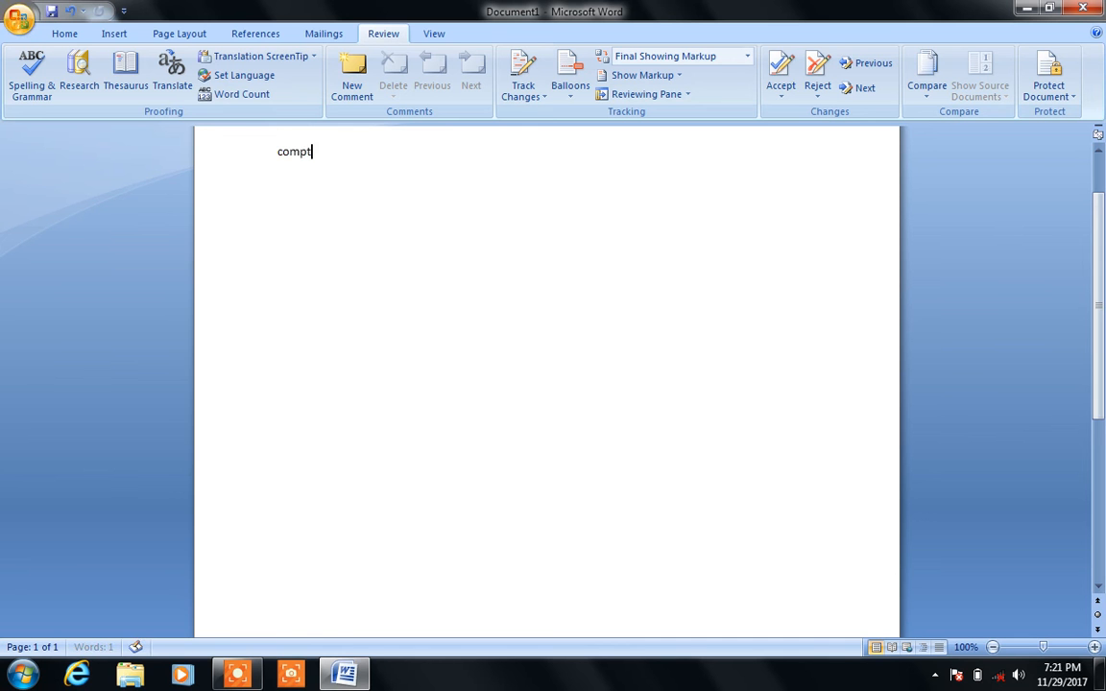
pyautogui.press('Return')
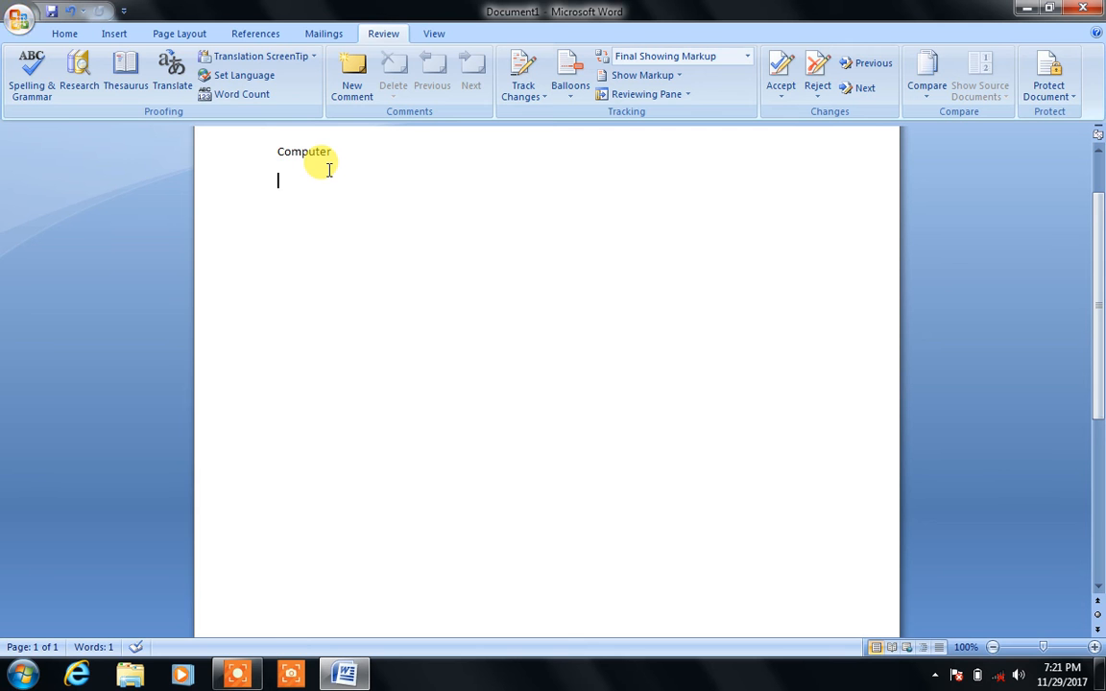
pyautogui.write('in')
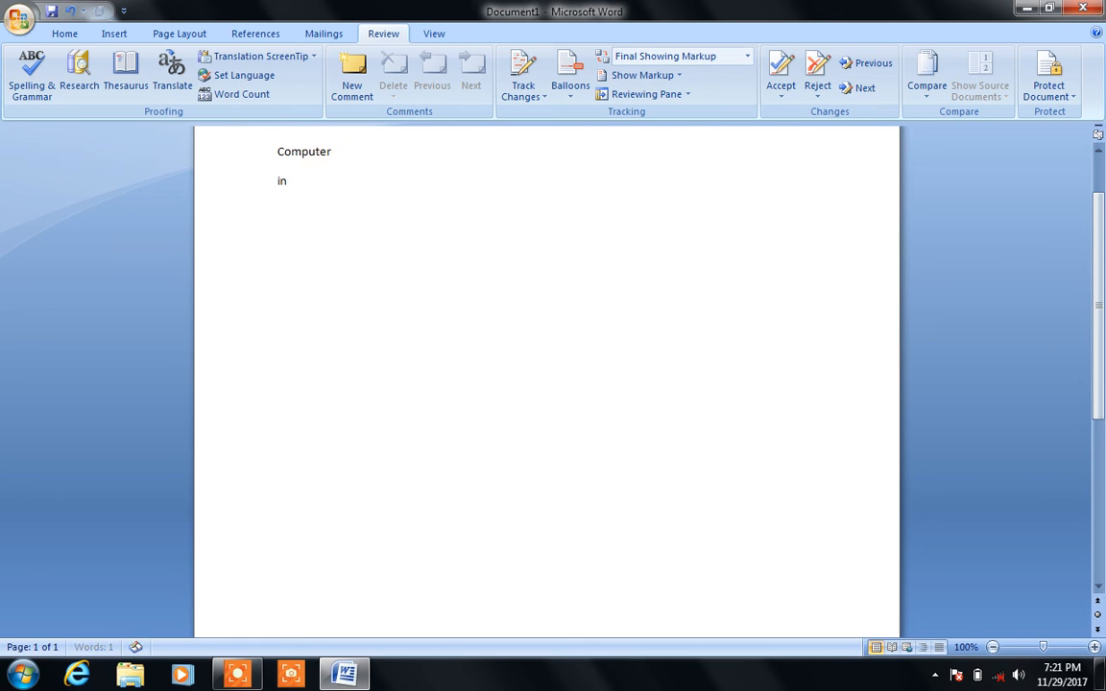
pyautogui.write('formaiton')
pyautogui.press('Return')
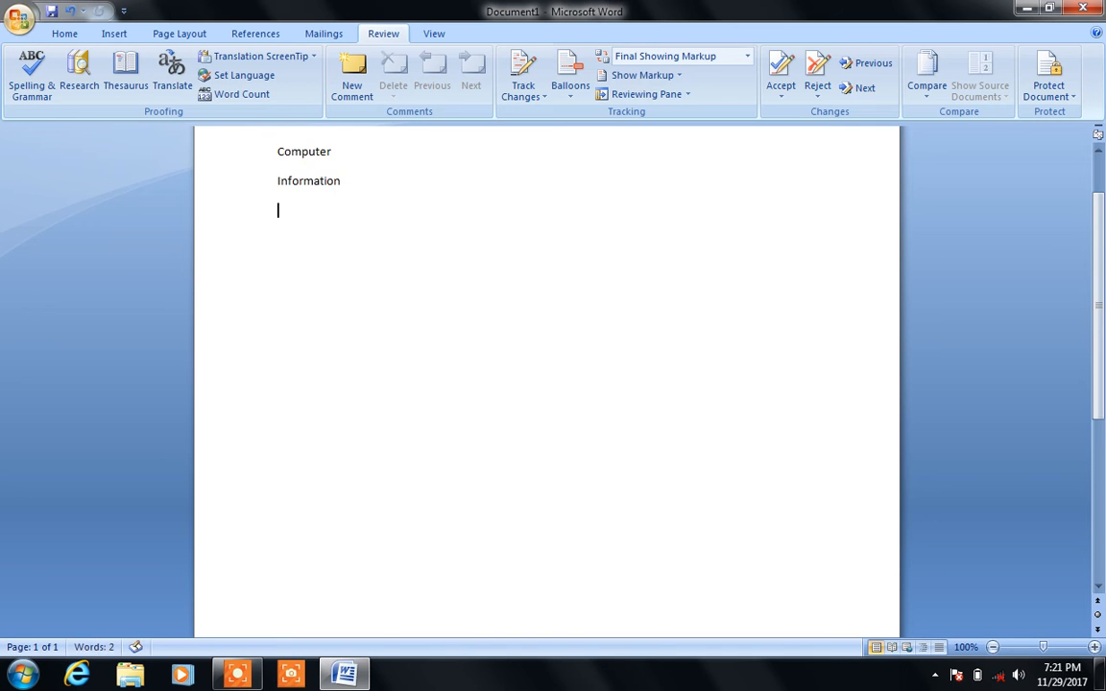
pyautogui.press('Up')
pyautogui.press('Up')
pyautogui.press('Down')
pyautogui.press('Down')
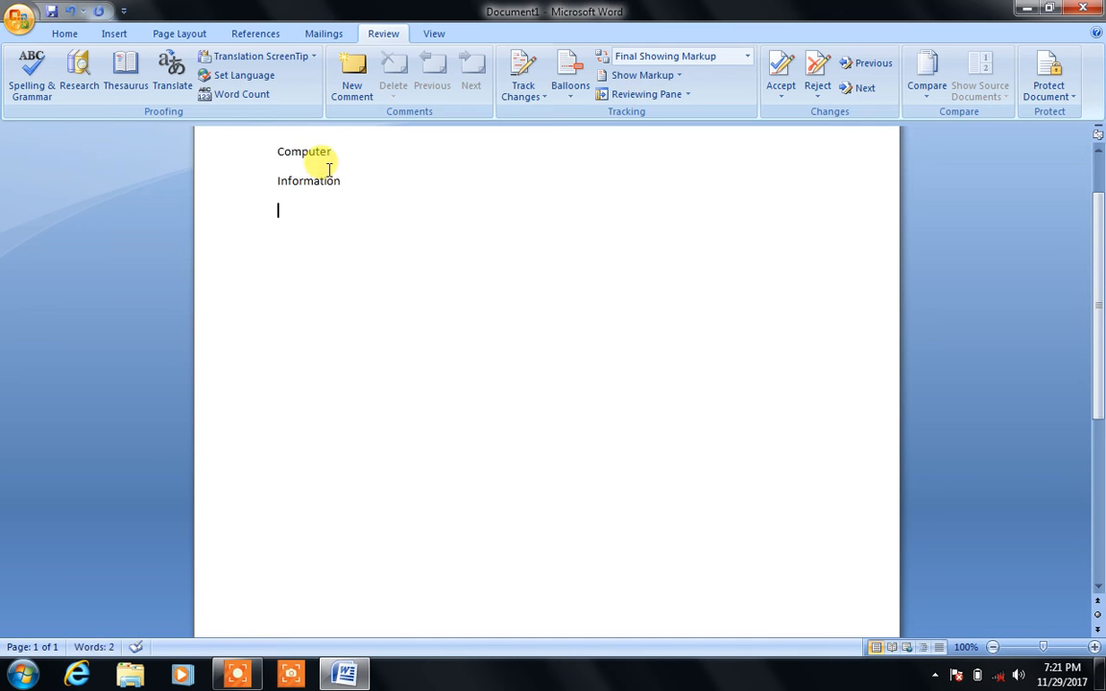
# Step: Add 'paksitan' on the third line and 'PAKSITAN' on a fourth line below it
pyautogui.write('pa')
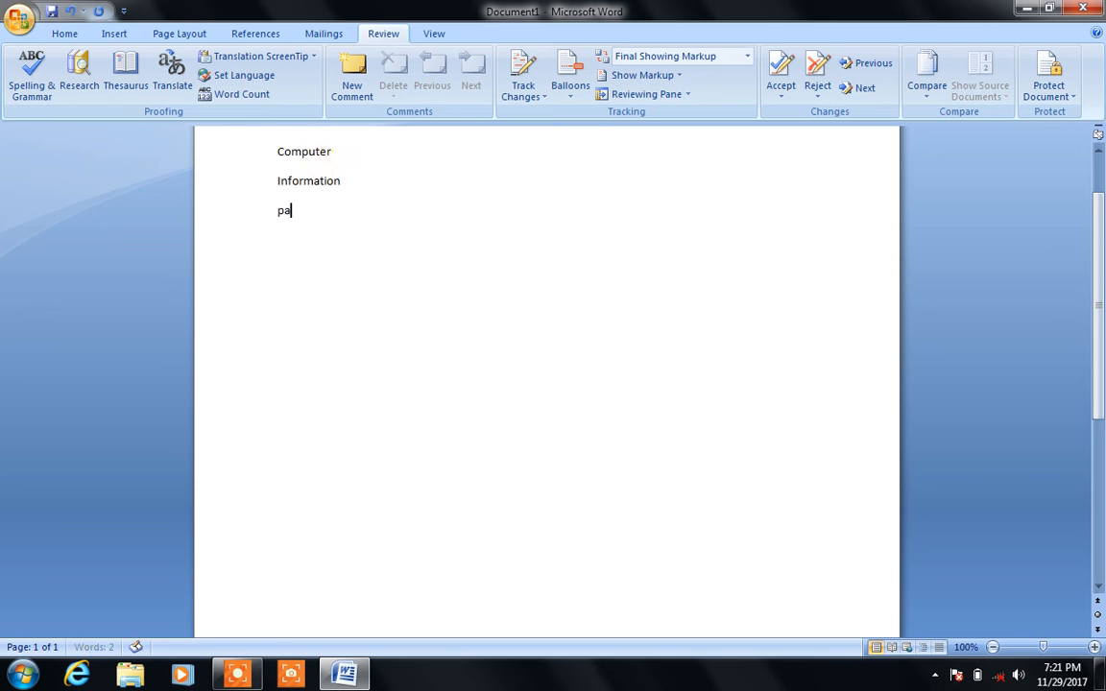
pyautogui.write('ksitan')
pyautogui.press('Return')
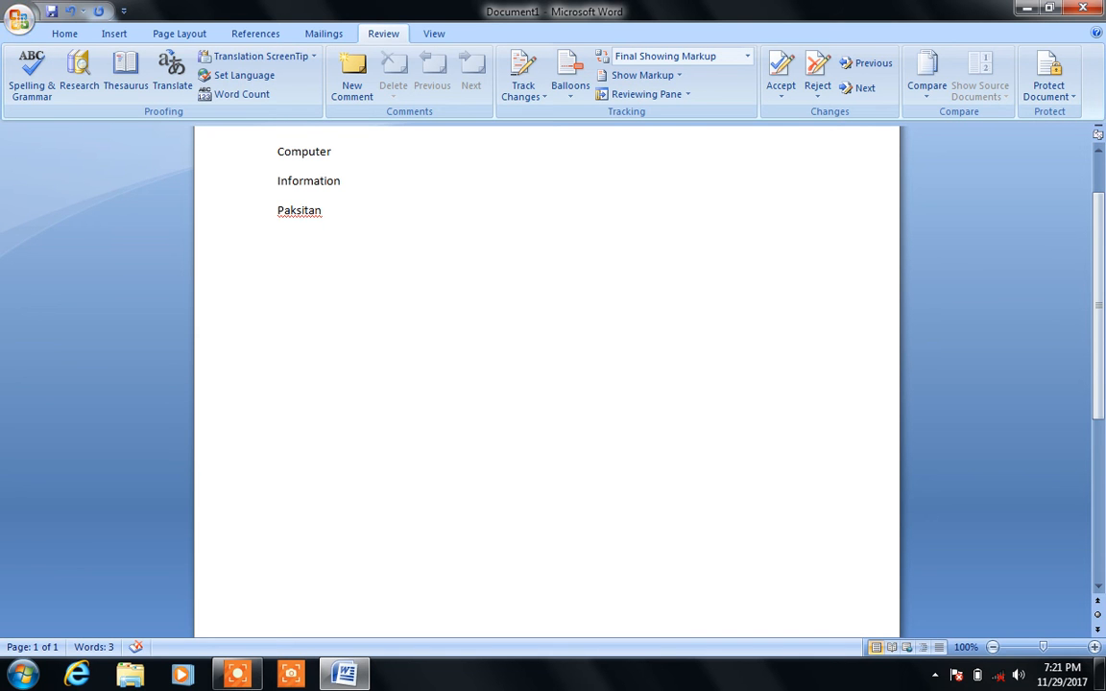
pyautogui.write('PAKSI')
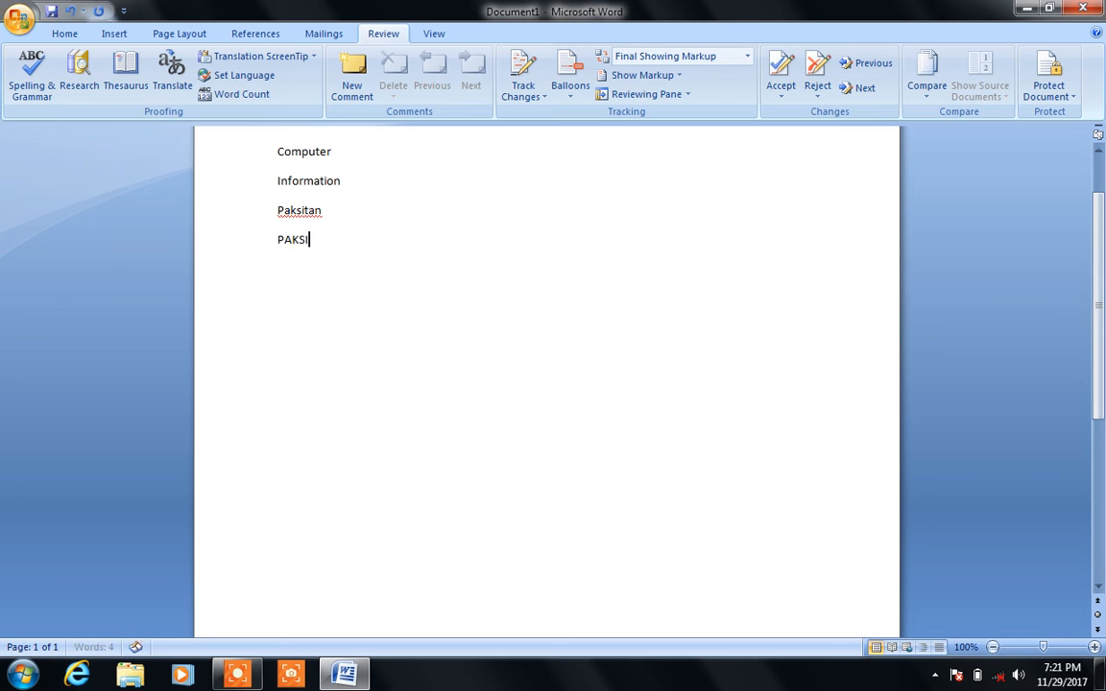
pyautogui.write('TAN')
pyautogui.press('Return')
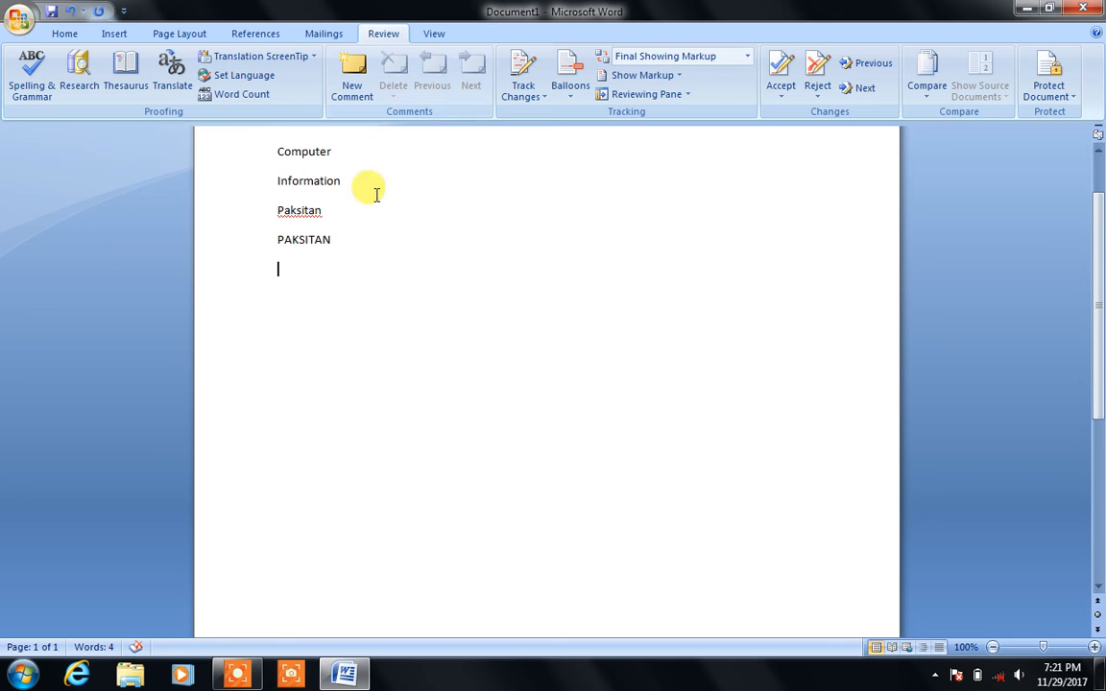
# Step: Switch to the Home tab and look through the Change Case options without applying any
pyautogui.click(342, 239)
pyautogui.click(216, 245)
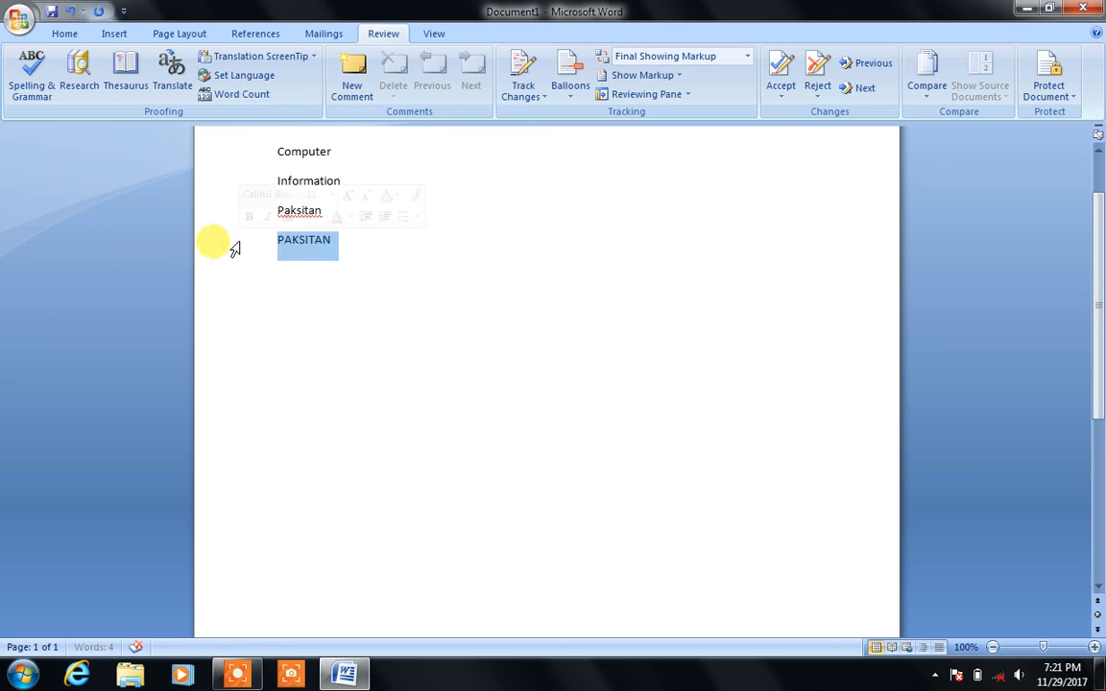
pyautogui.click(330, 226)
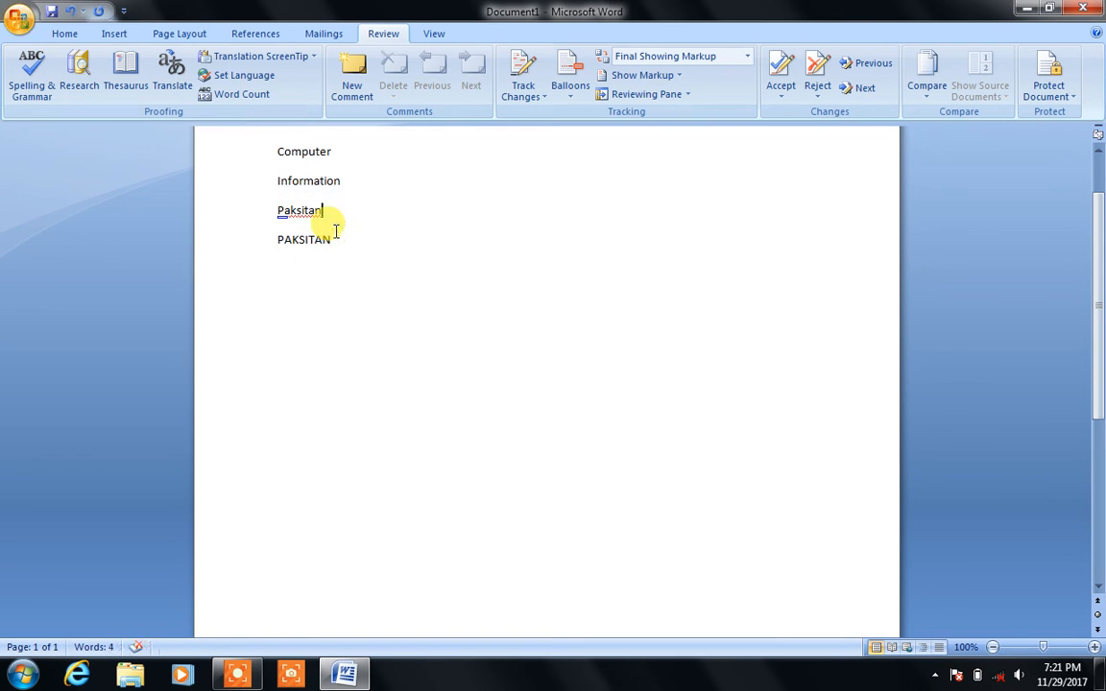
pyautogui.click(227, 272)
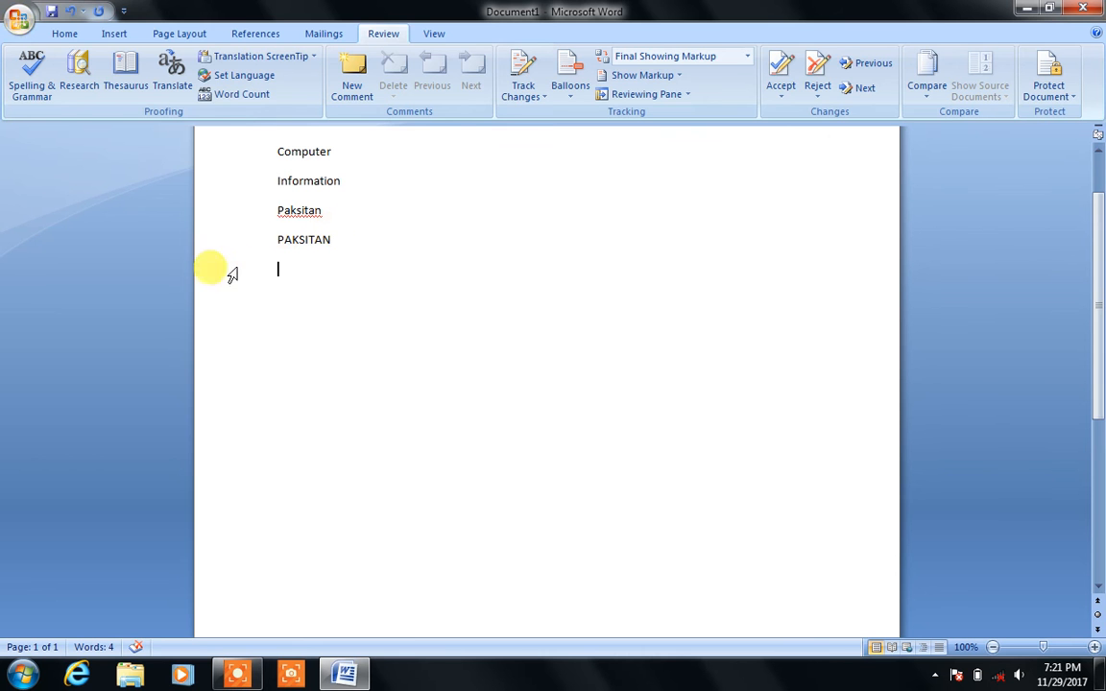
pyautogui.click(65, 34)
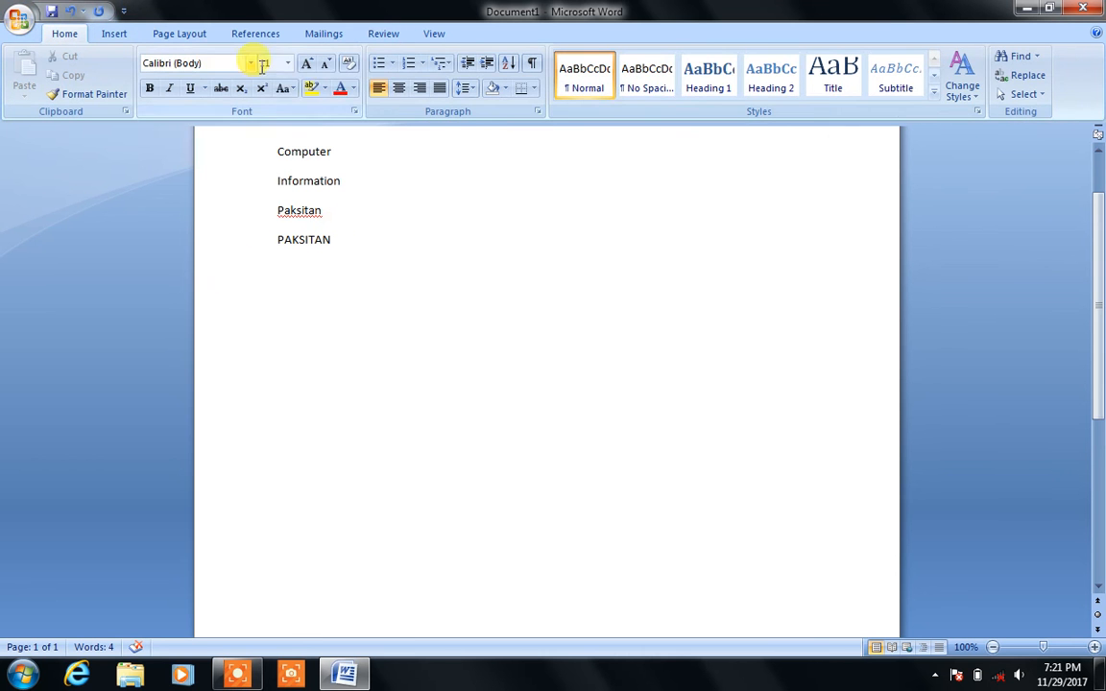
pyautogui.click(284, 88)
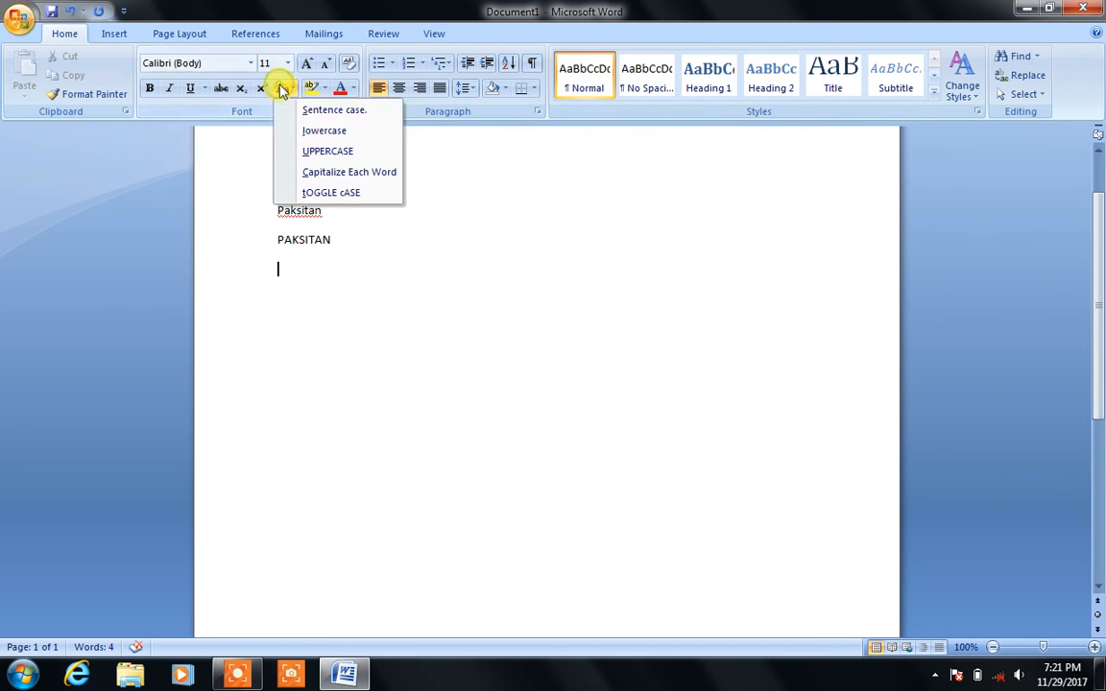
pyautogui.click(324, 128)
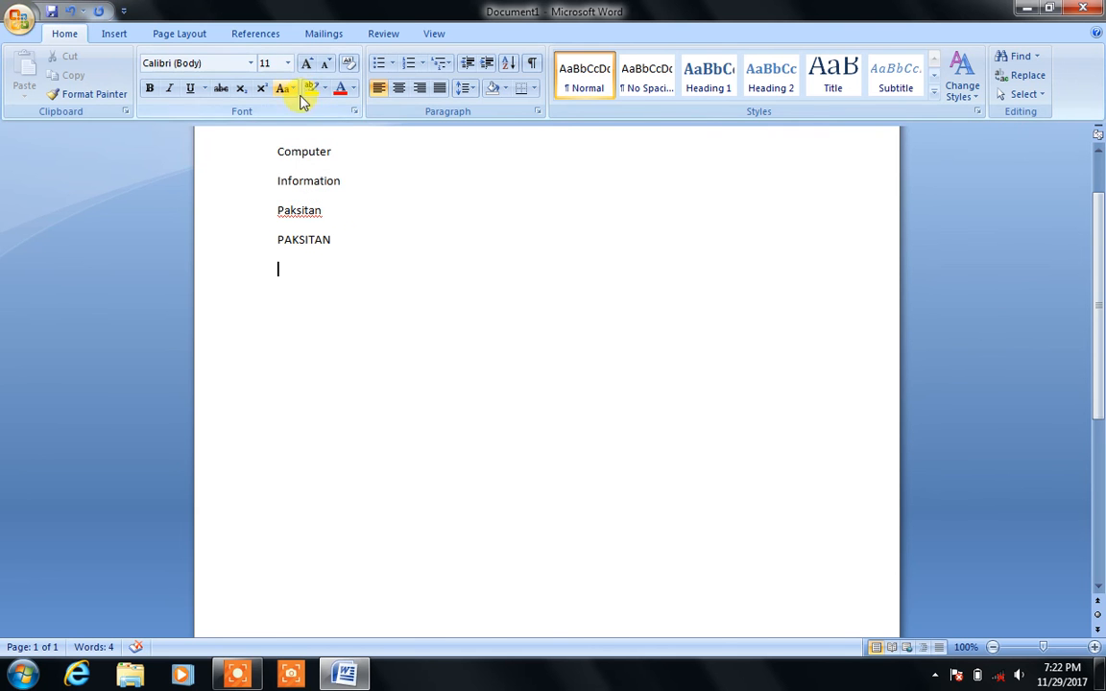
# Step: Select PAKSITAN and apply Sentence case so it reads Paksitan
pyautogui.moveTo(338, 240); pyautogui.dragTo(264, 242)
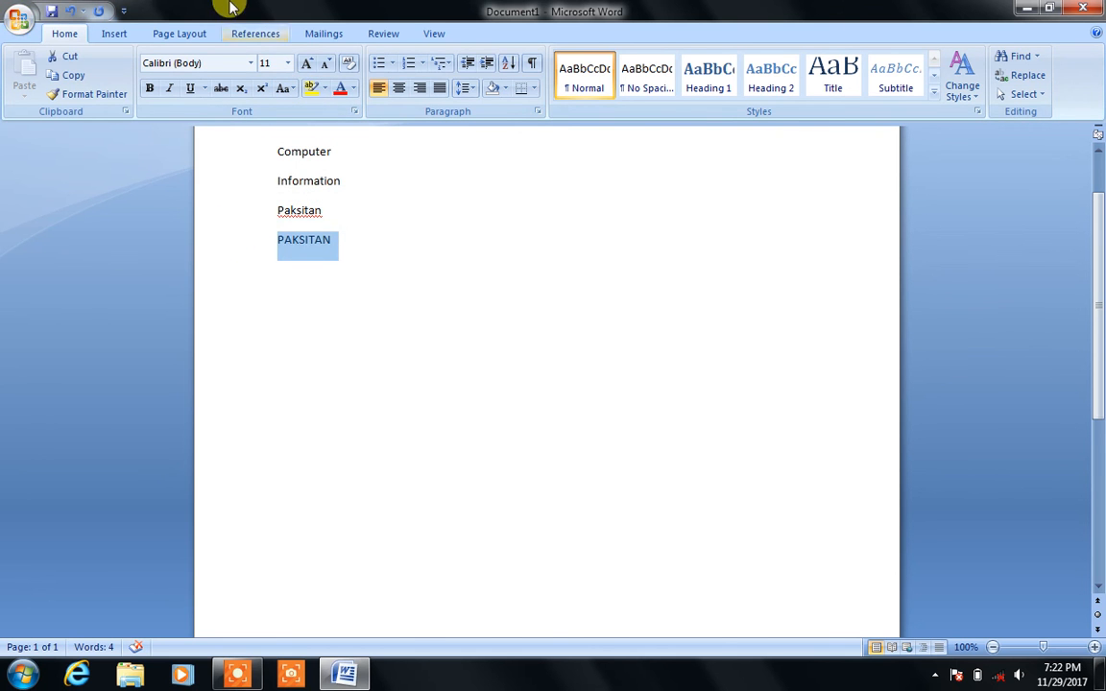
pyautogui.click(283, 88)
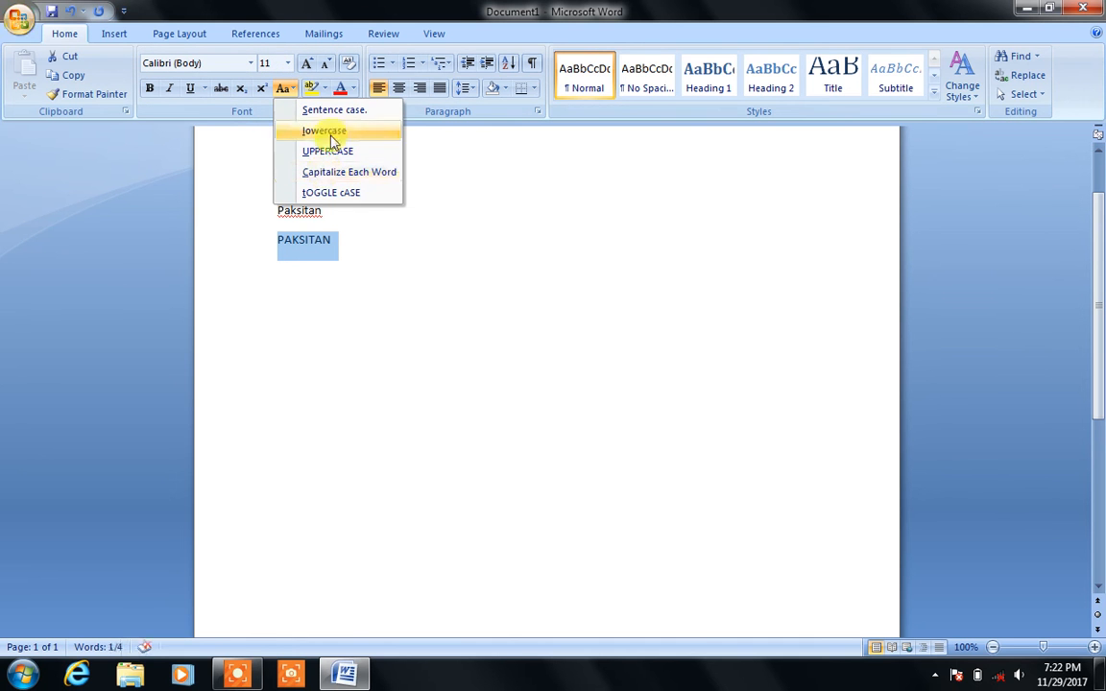
pyautogui.click(320, 110)
pyautogui.click(368, 228)
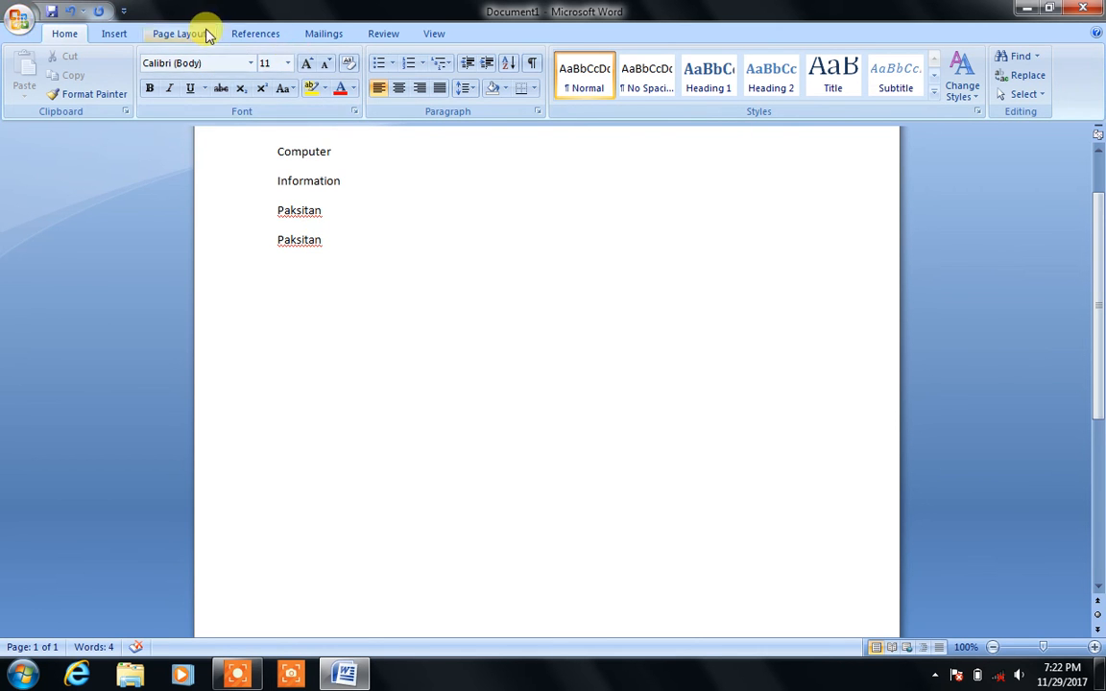
# Step: Back on the Review tab, select both Paksitan lines and delete them
pyautogui.click(379, 35)
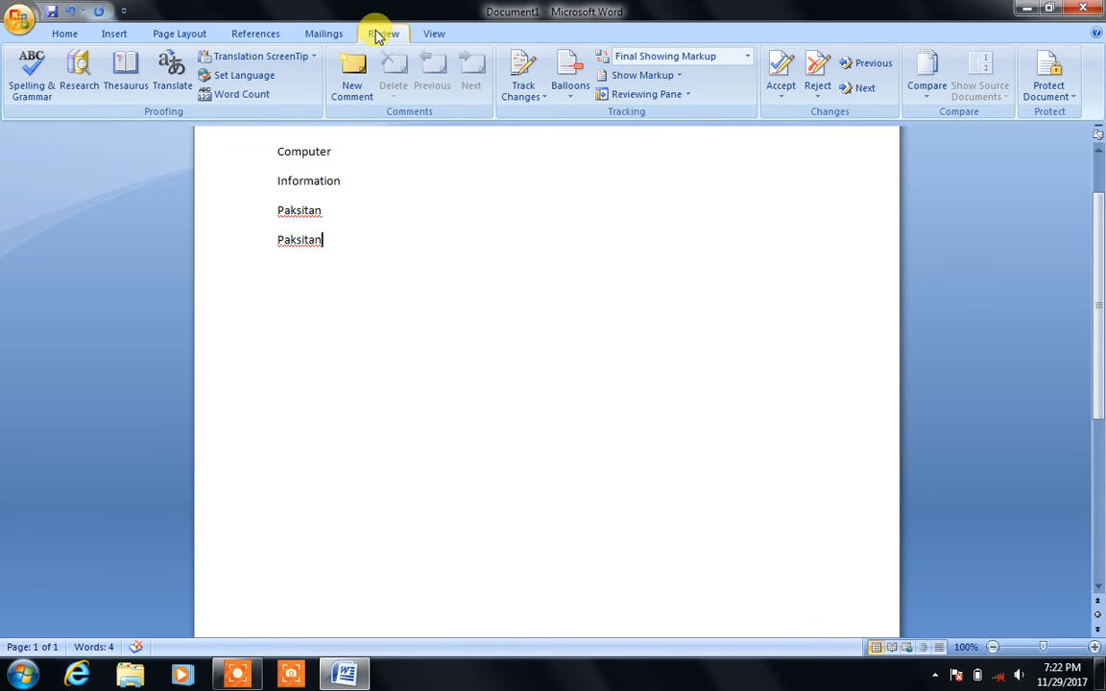
pyautogui.click(434, 37)
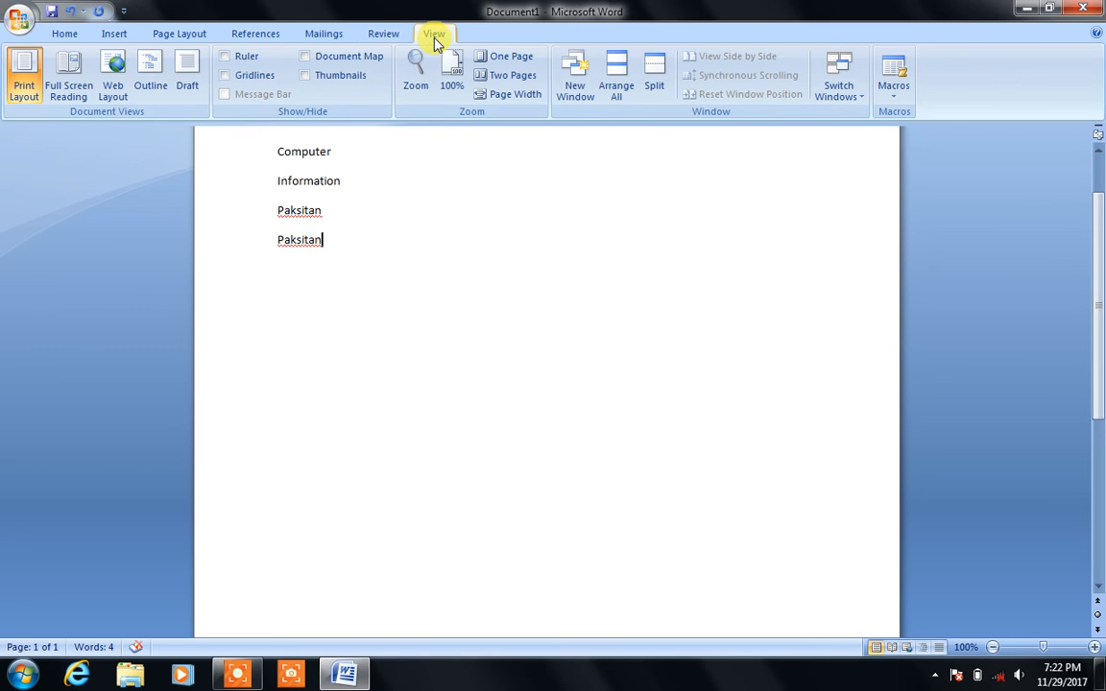
pyautogui.click(388, 36)
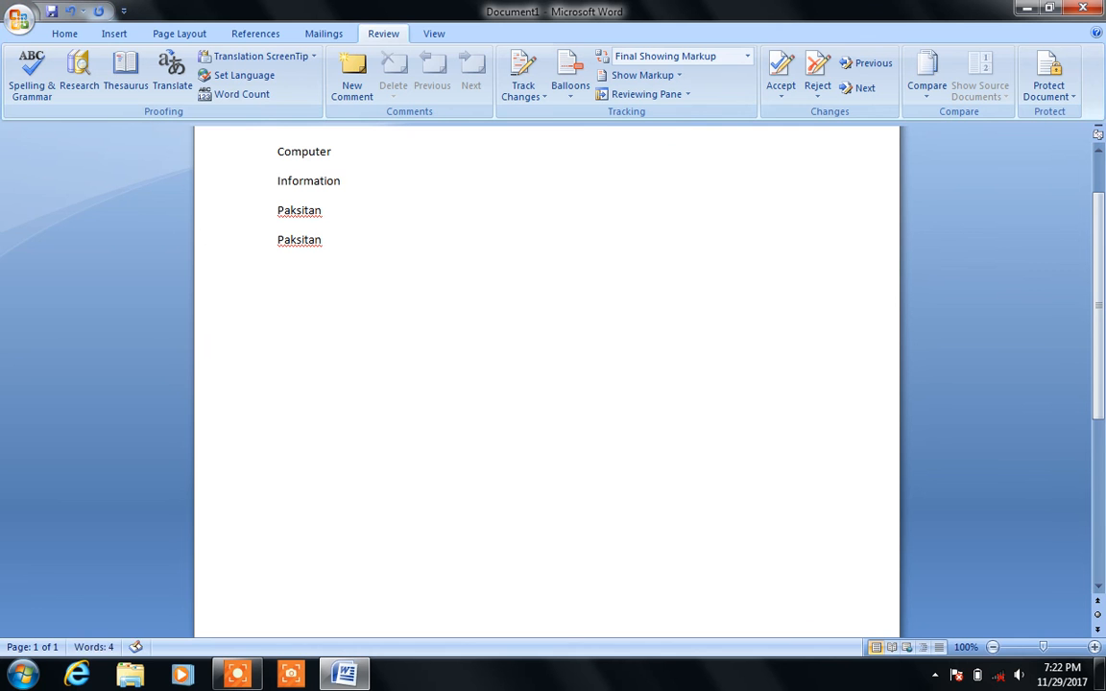
pyautogui.click(329, 238)
pyautogui.moveTo(329, 238); pyautogui.dragTo(276, 209)
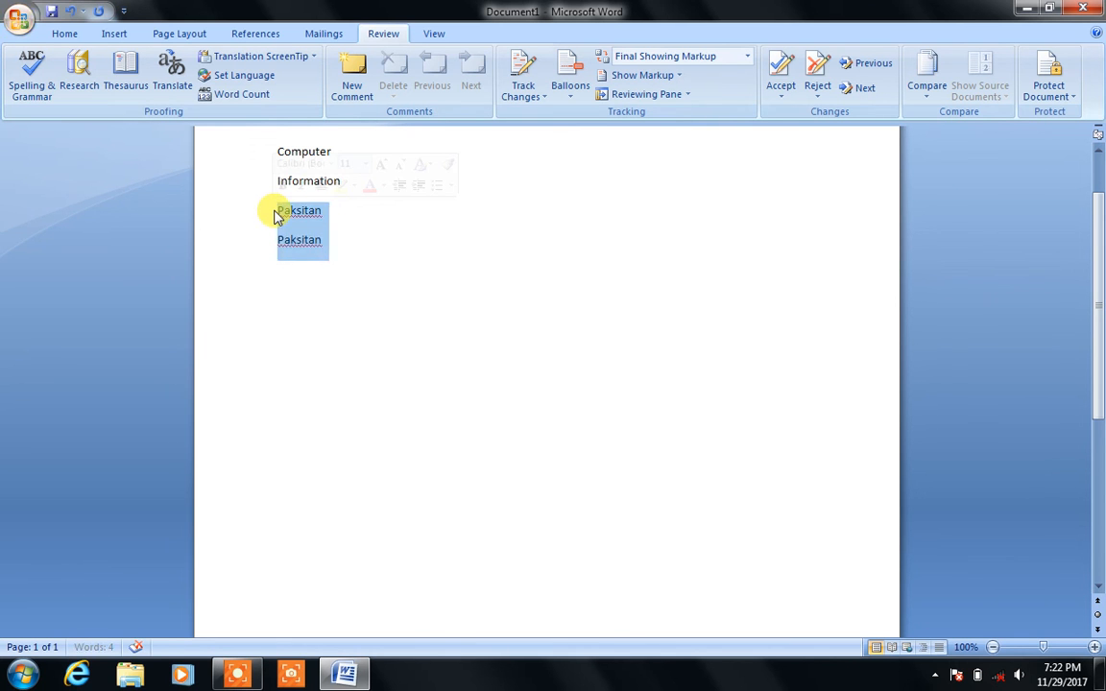
pyautogui.press('Delete')
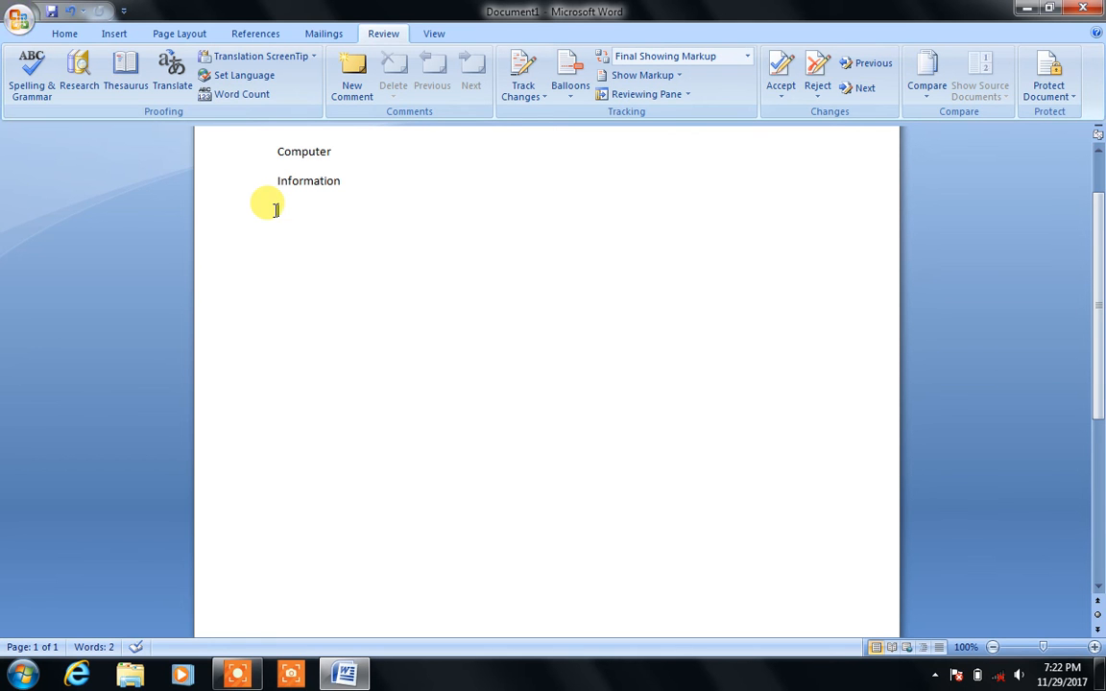
# Step: Type 'Lahore is big city.' on the third line, with a double space before 'big'
pyautogui.write('la')
pyautogui.press('BackSpace')
pyautogui.press('BackSpace')
pyautogui.write('La')
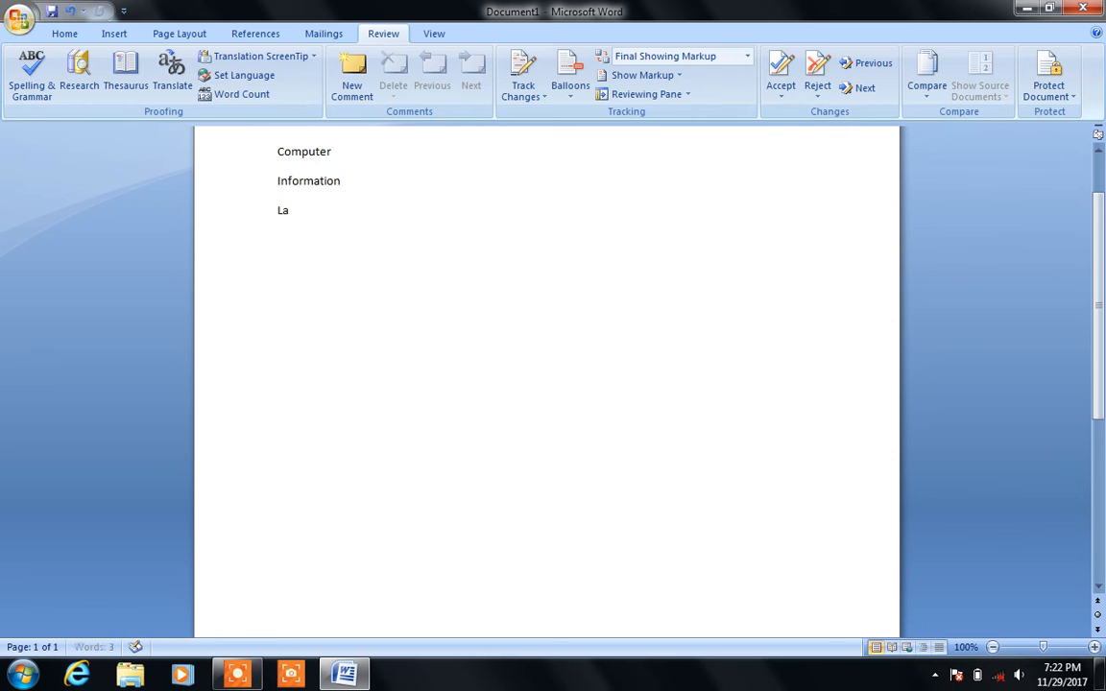
pyautogui.write('hore is  big city.')
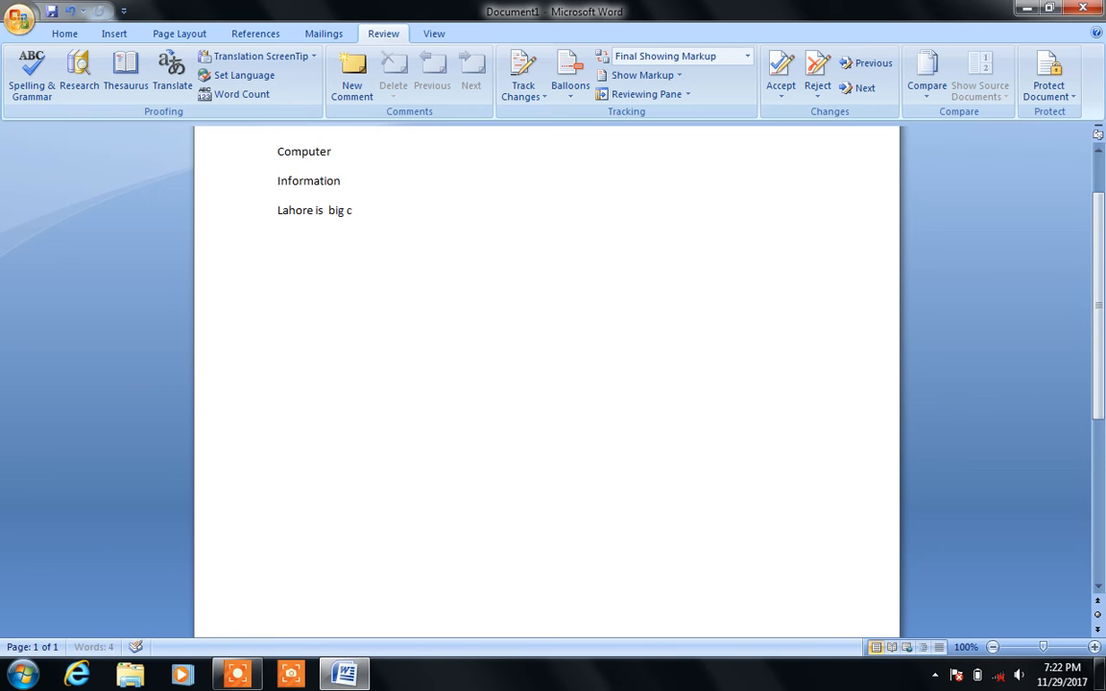
pyautogui.click(276, 210)
pyautogui.press('End')
pyautogui.press('Return')
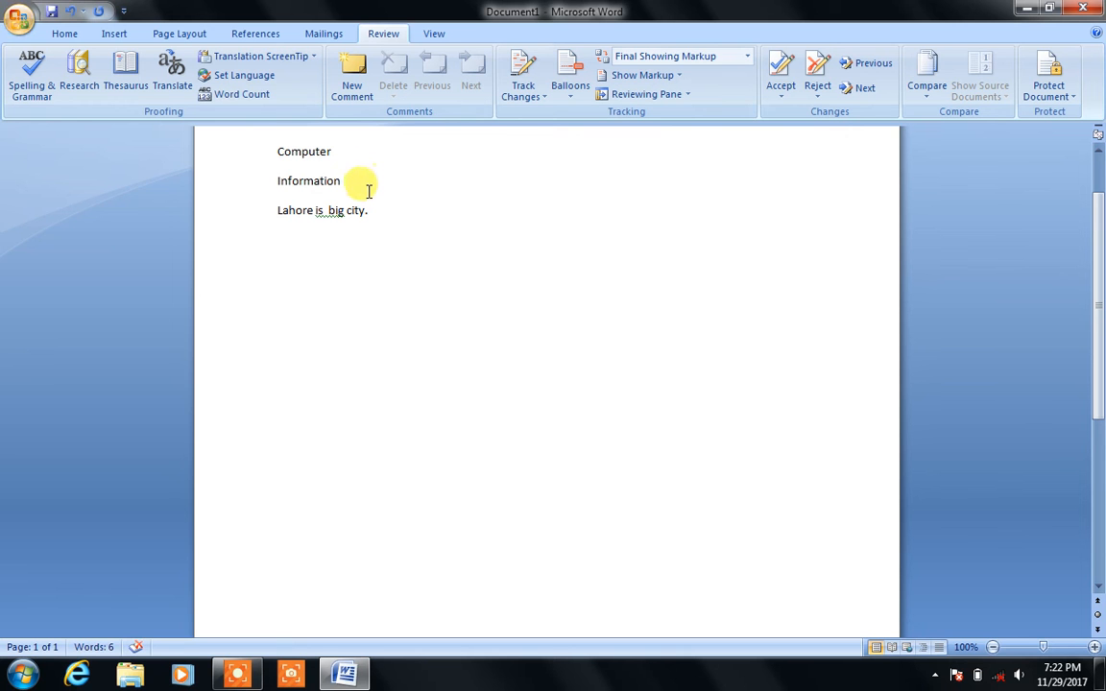
pyautogui.click(377, 211)
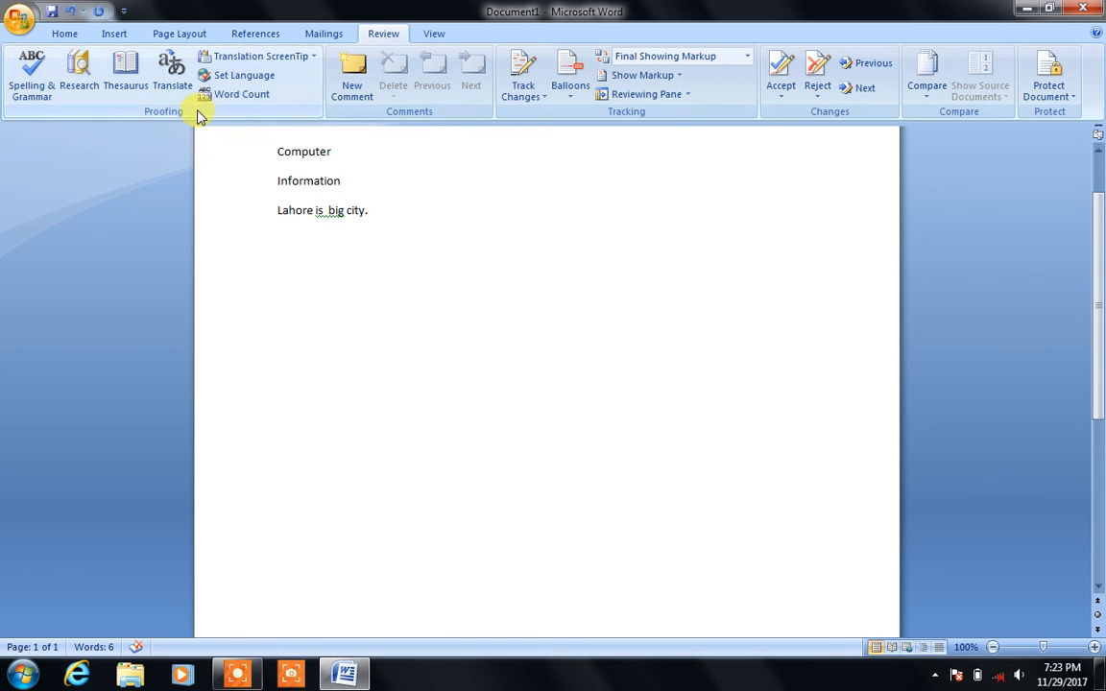
# Step: Run Spelling & Grammar, accept the extra-space correction, and dismiss the completion message
pyautogui.click(32, 79)
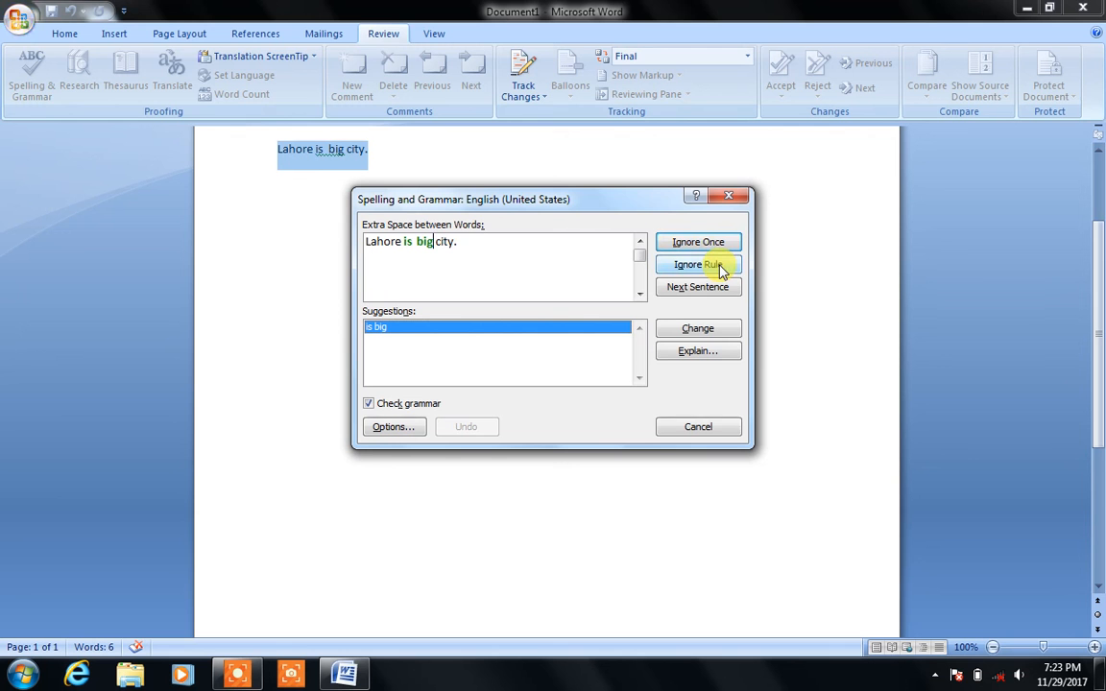
pyautogui.click(701, 330)
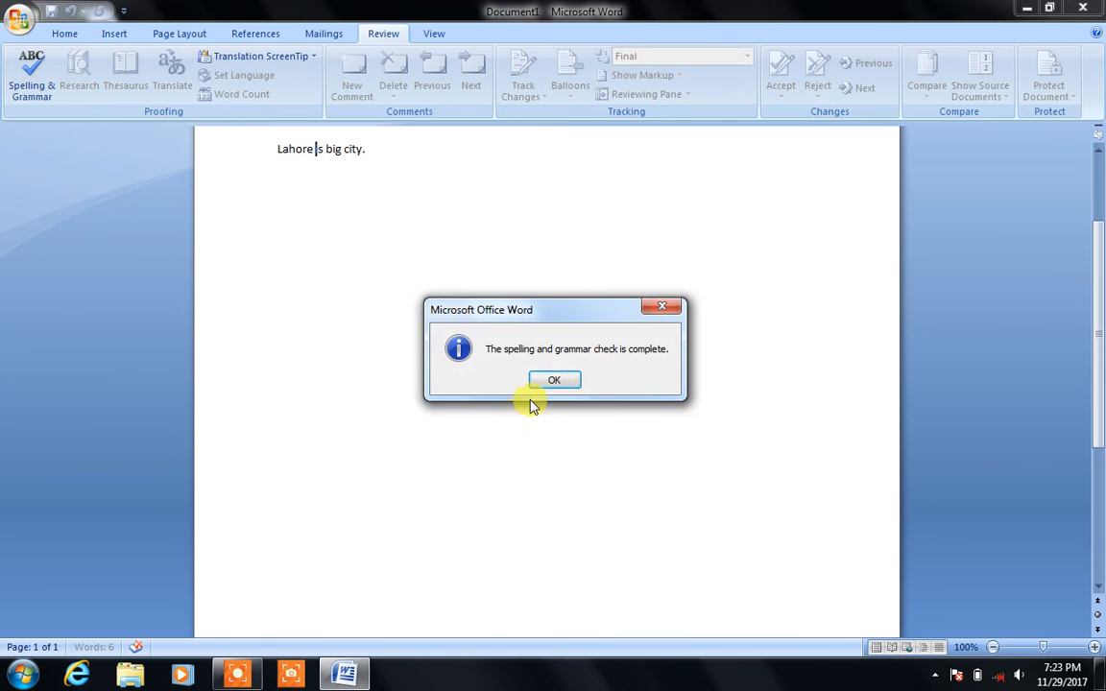
pyautogui.click(556, 381)
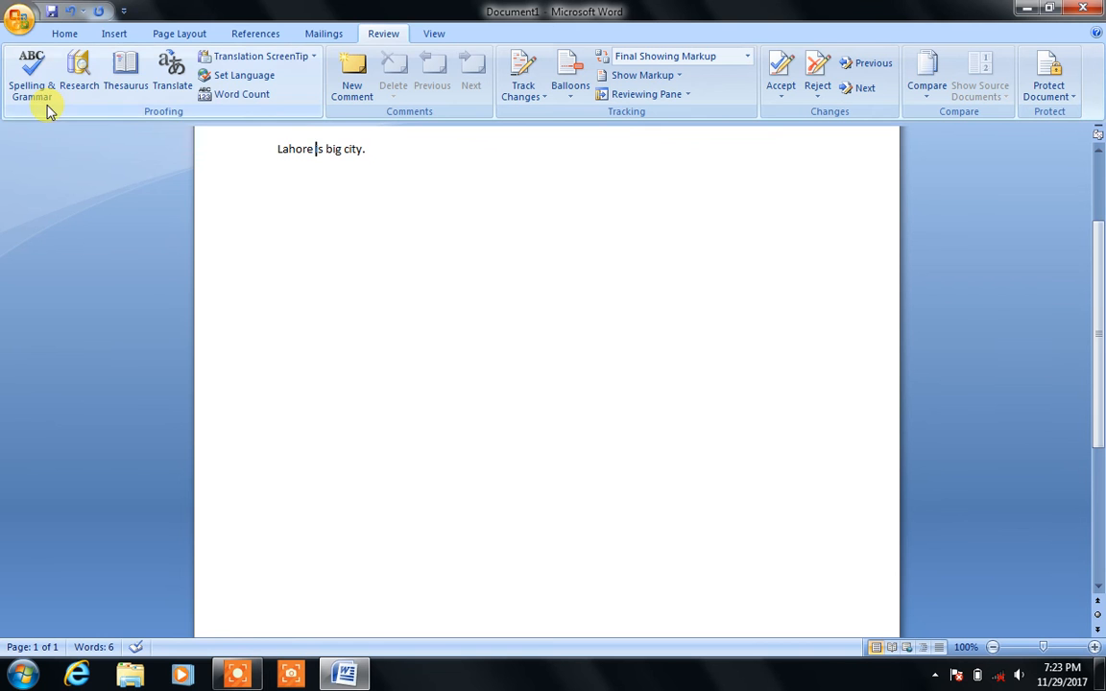
pyautogui.click(397, 263)
# Step: Clear the document, type a person's name followed by 'you are beautiful', and select 'beautiful'
pyautogui.hotkey('ctrl', 'a')
pyautogui.press('Delete')
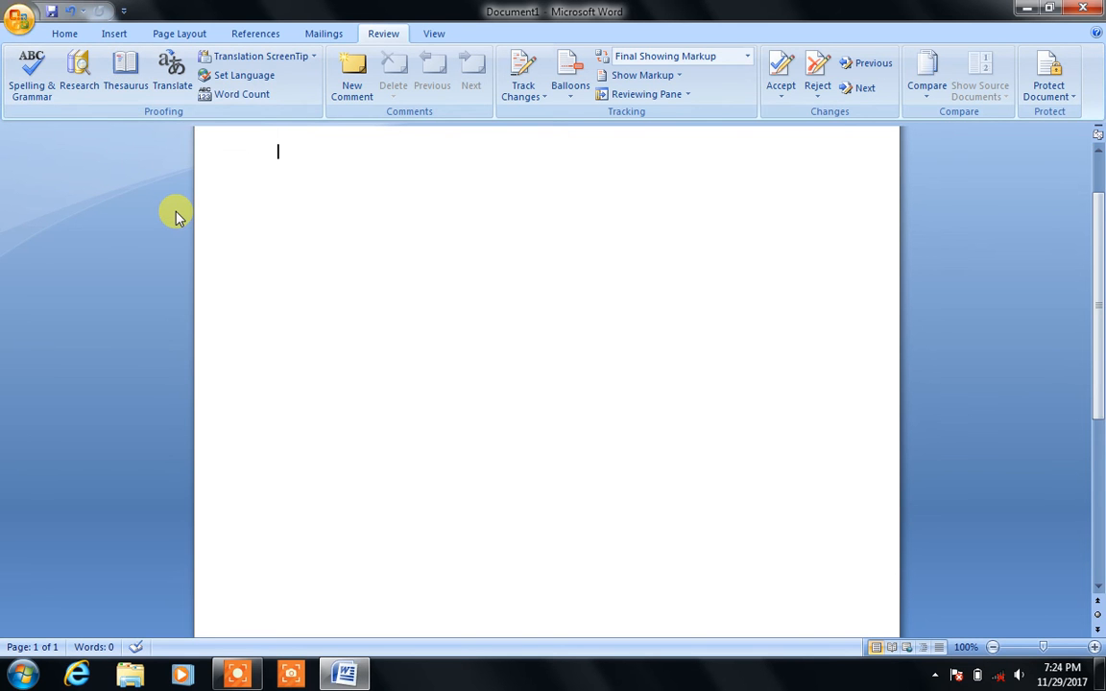
pyautogui.write('yiou')
pyautogui.press('BackSpace')
pyautogui.press('BackSpace')
pyautogui.press('BackSpace')
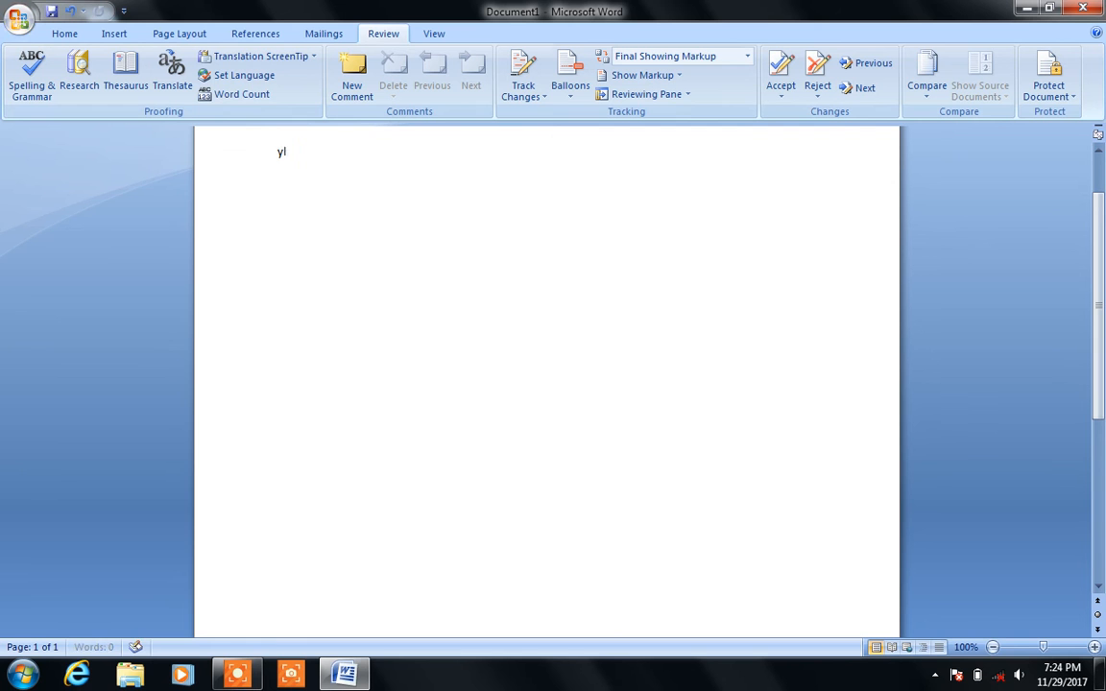
pyautogui.press('BackSpace')
pyautogui.write('Iqra')
pyautogui.press('BackSpace')
pyautogui.press('BackSpace')
pyautogui.write('ul')
pyautogui.press('Return')
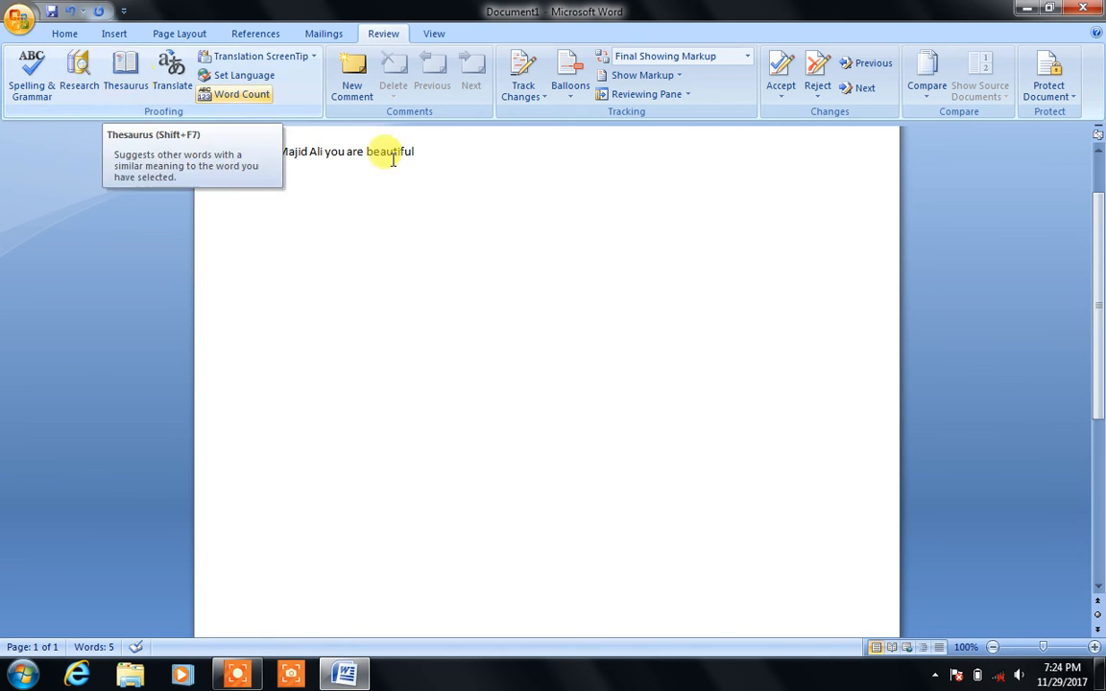
pyautogui.moveTo(415, 151); pyautogui.dragTo(372, 158)
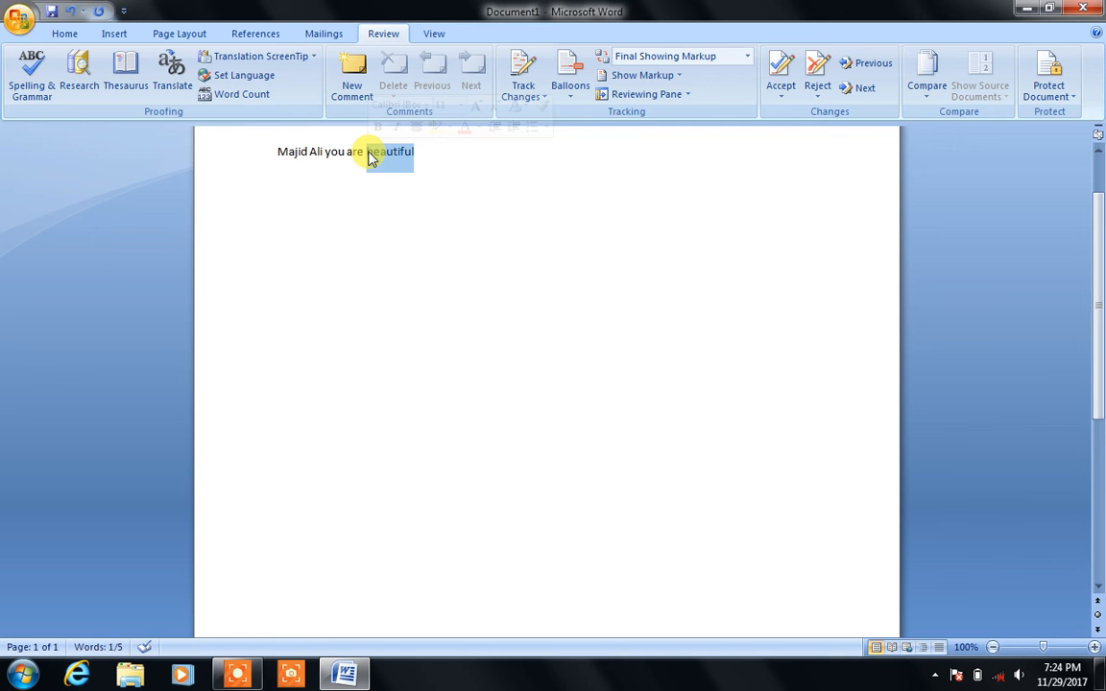
pyautogui.click(146, 67)
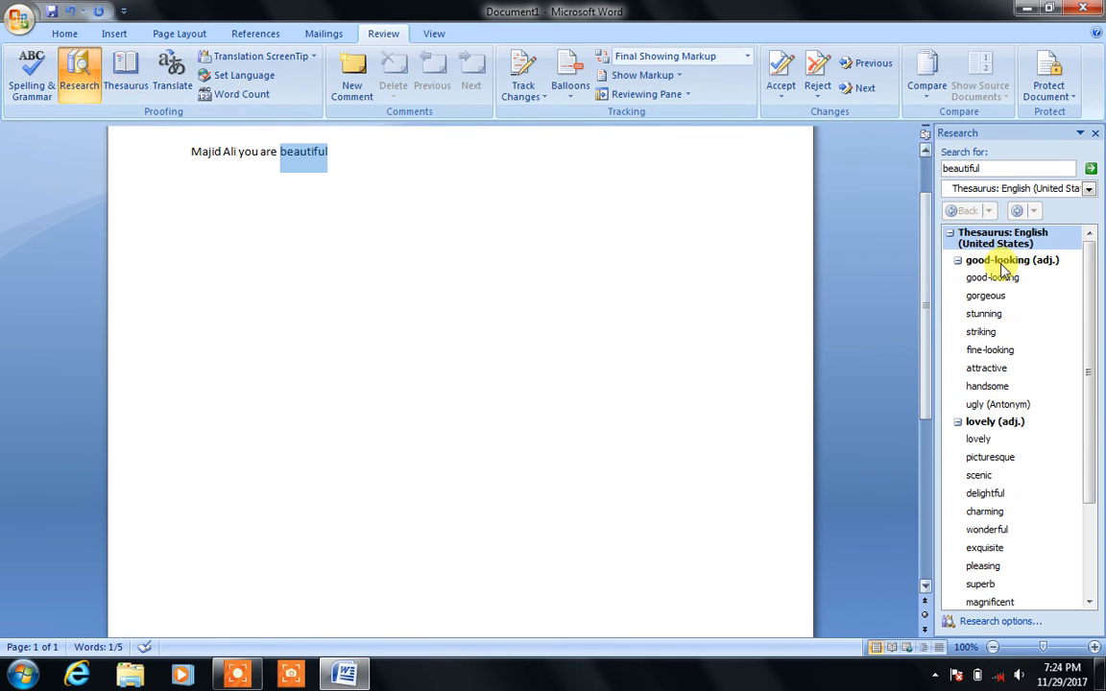
pyautogui.moveTo(1016, 279)
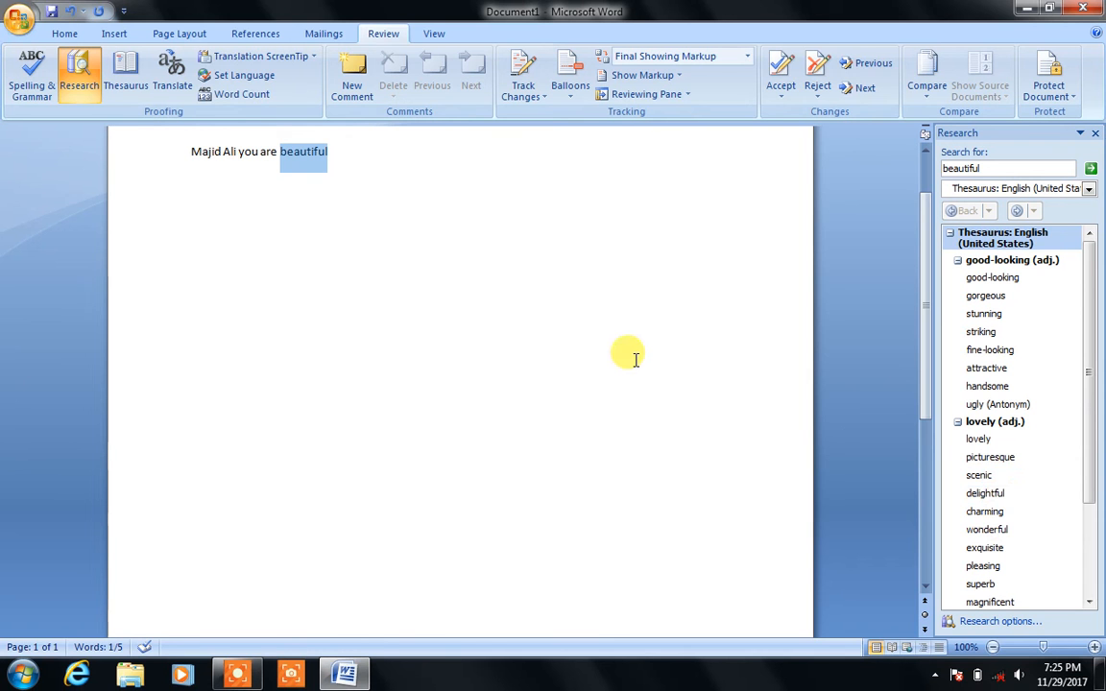
pyautogui.click(1095, 133)
pyautogui.click(477, 168)
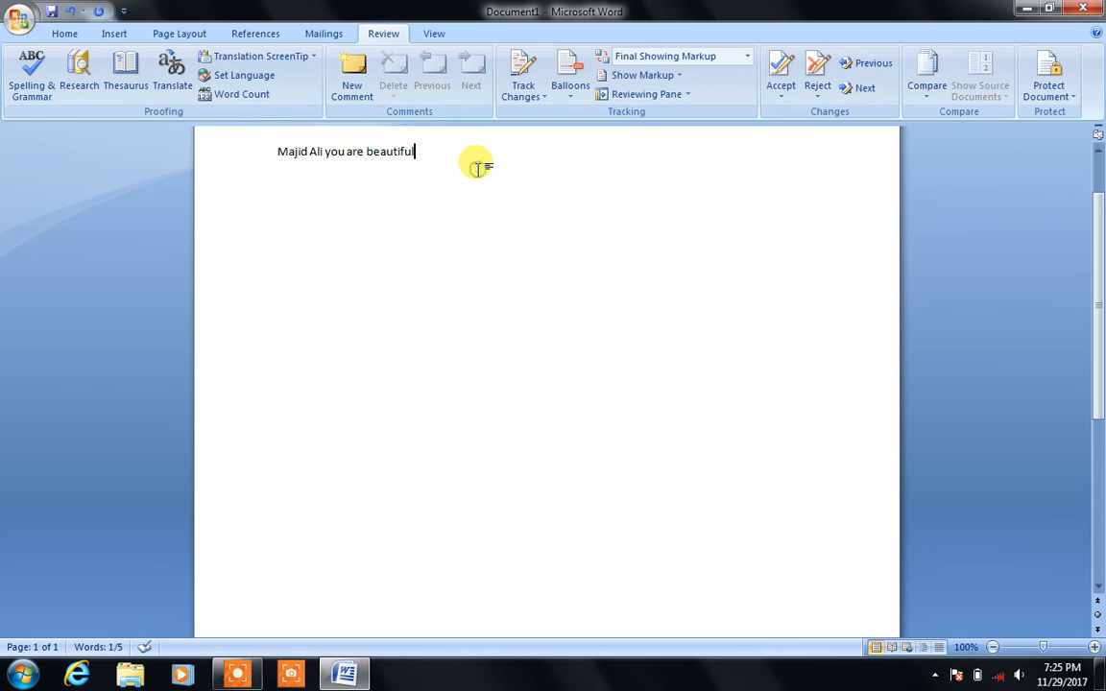
pyautogui.press('Return')
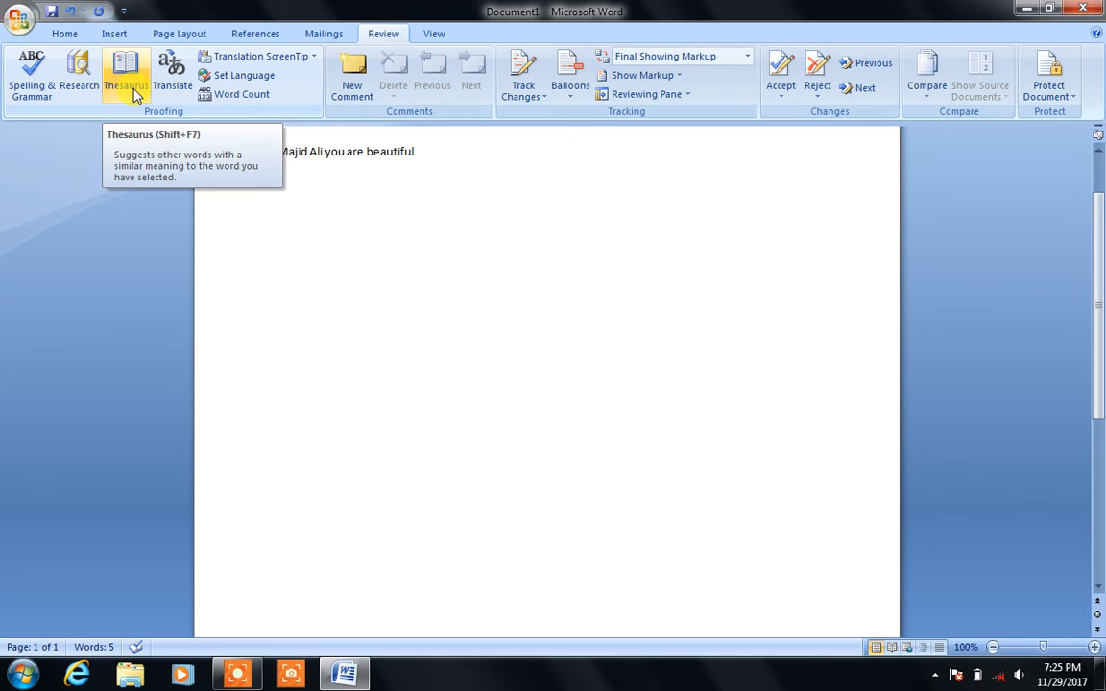
# Step: Replace the text with =rand() sample paragraphs and view Word Count showing 185 words
pyautogui.click(293, 279)
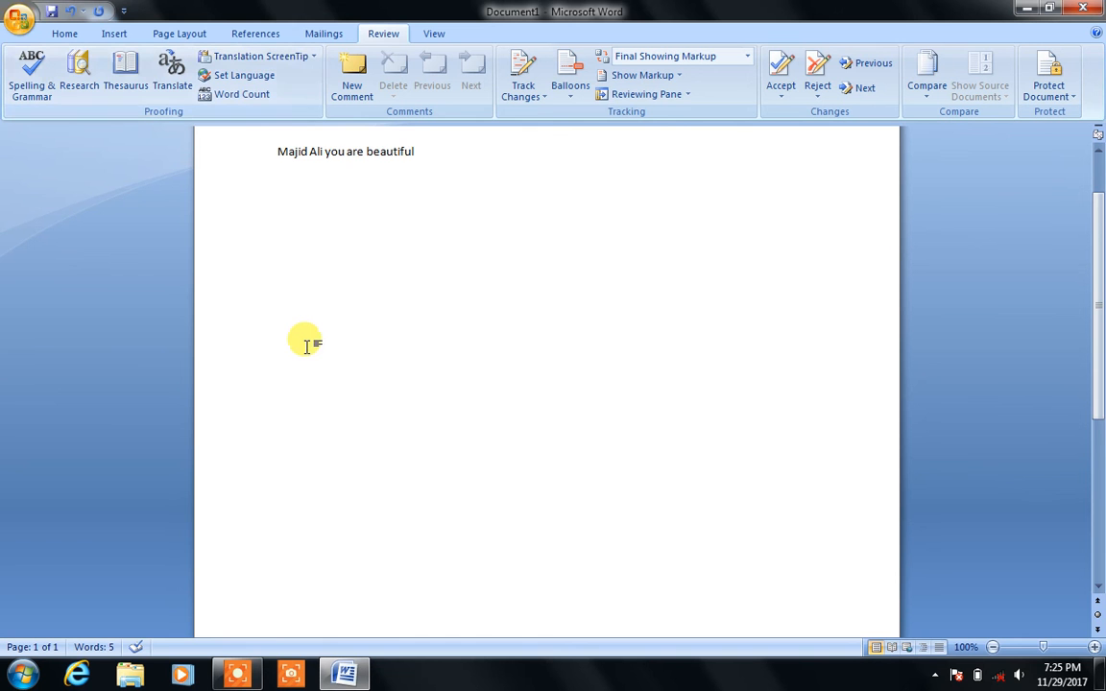
pyautogui.hotkey('ctrl', 'a')
pyautogui.press('BackSpace')
pyautogui.write('=rand()')
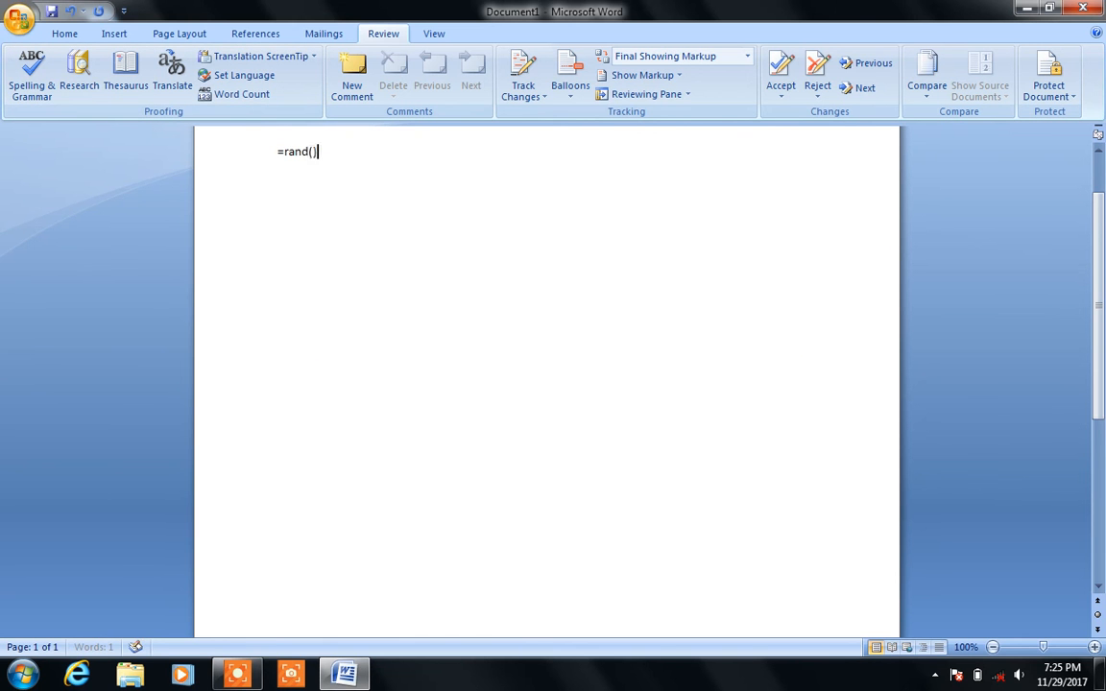
pyautogui.press('Return')
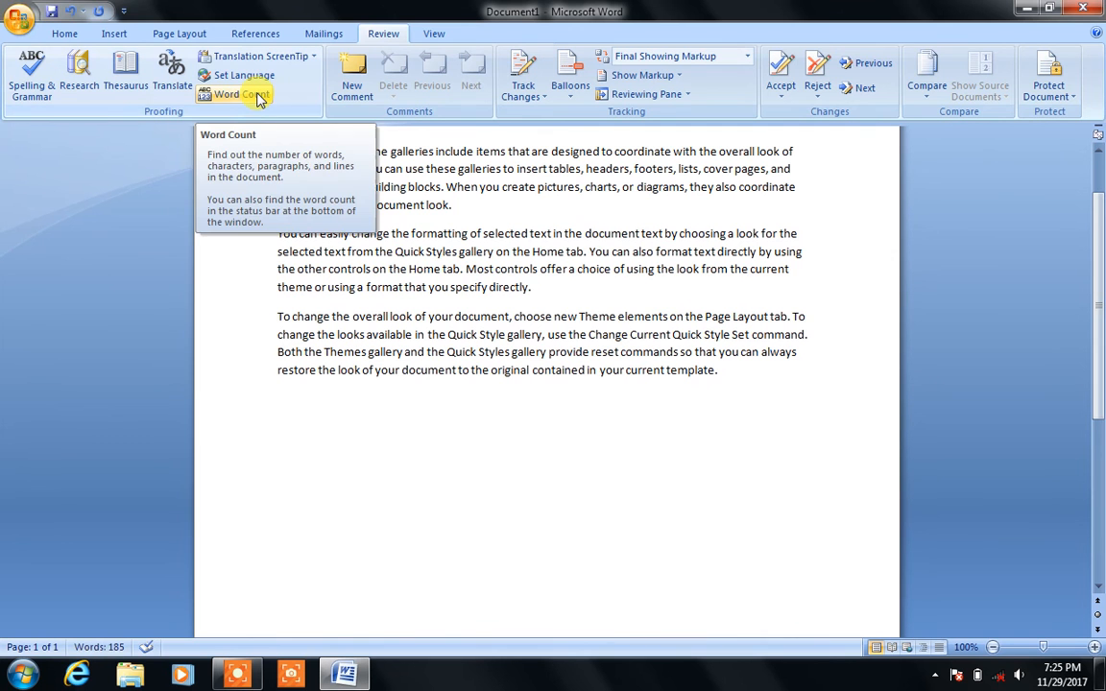
pyautogui.click(259, 96)
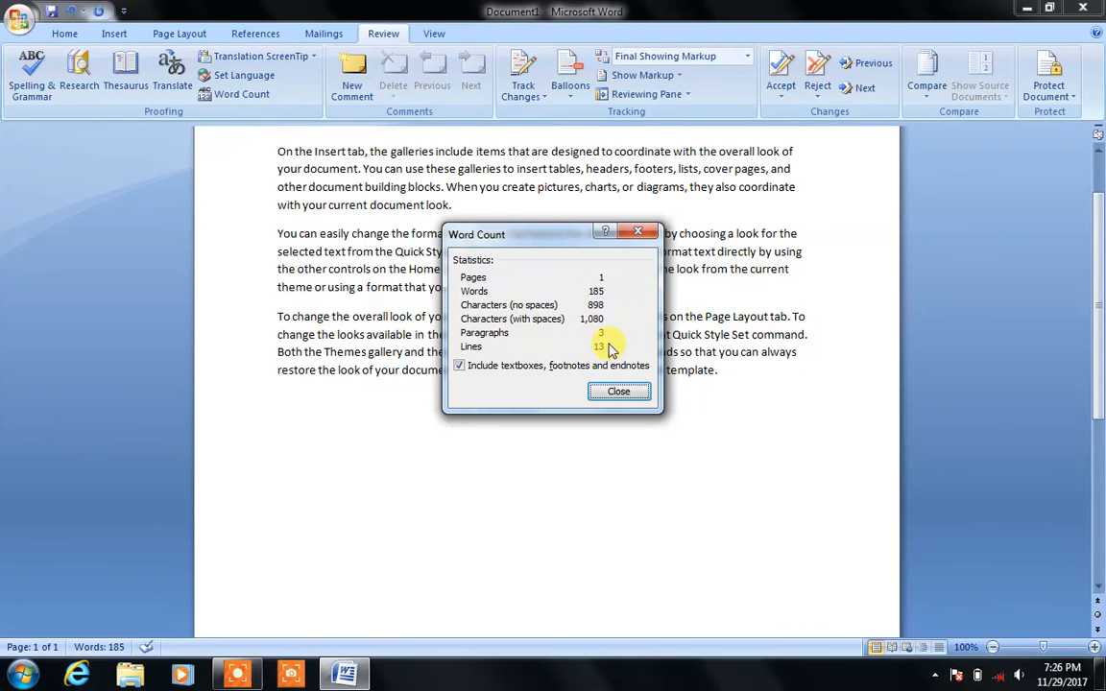
# Step: Replace the sample text with a person's two-word name and confirm Word Count shows 2 words
pyautogui.click(643, 233)
pyautogui.hotkey('ctrl', 'a')
pyautogui.press('Delete')
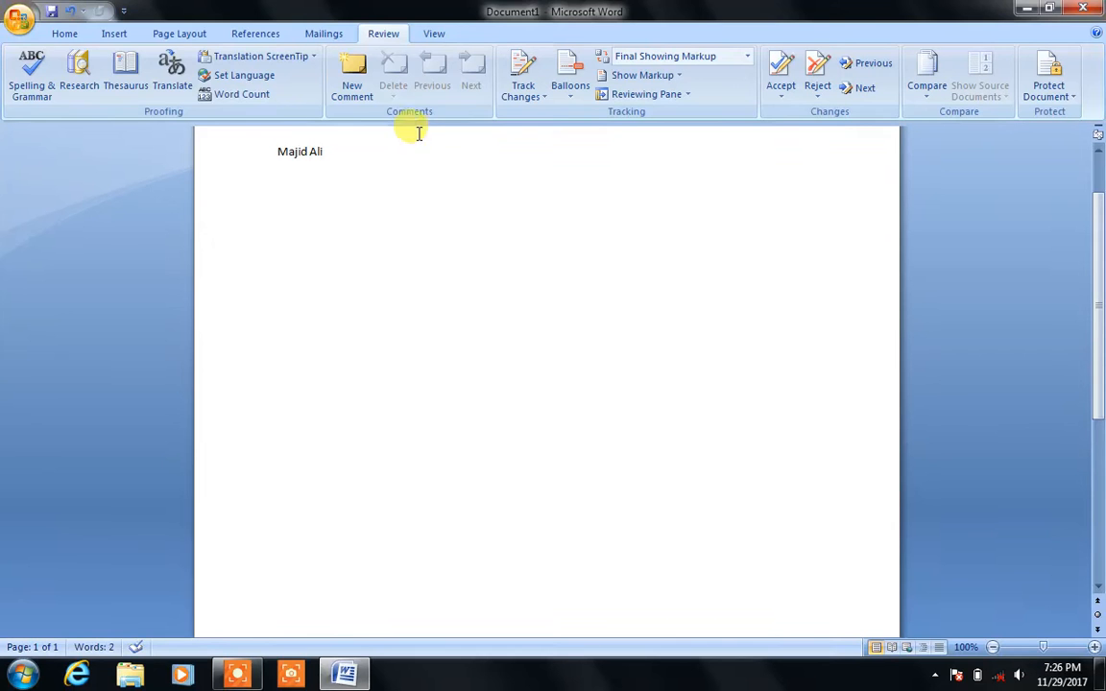
pyautogui.click(223, 93)
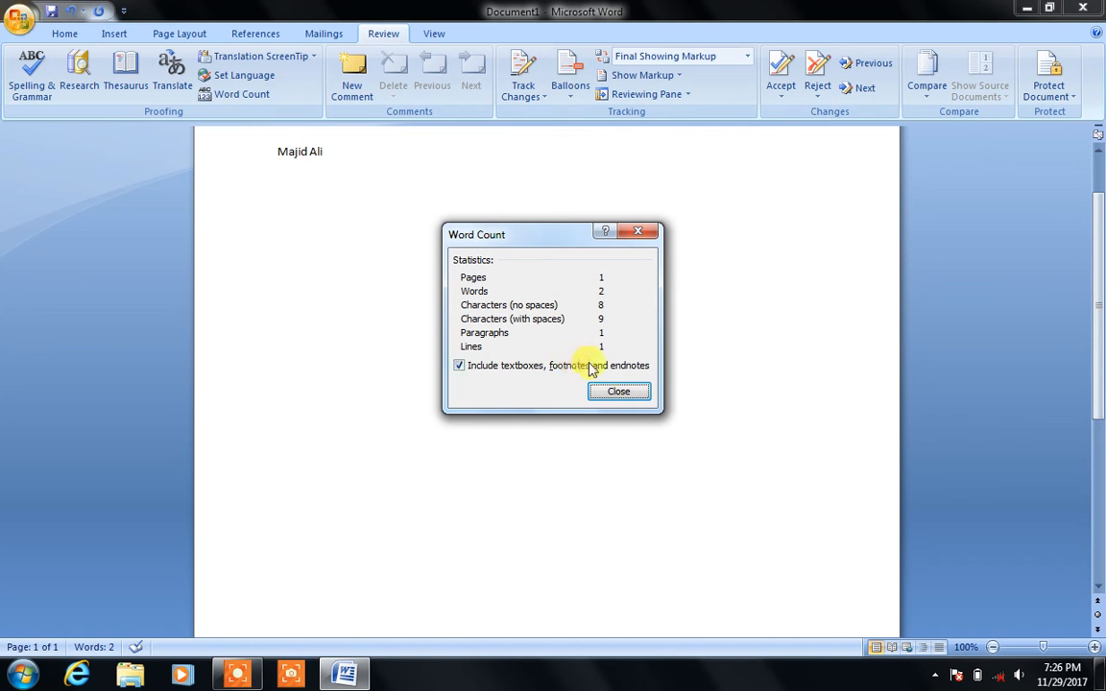
pyautogui.click(612, 390)
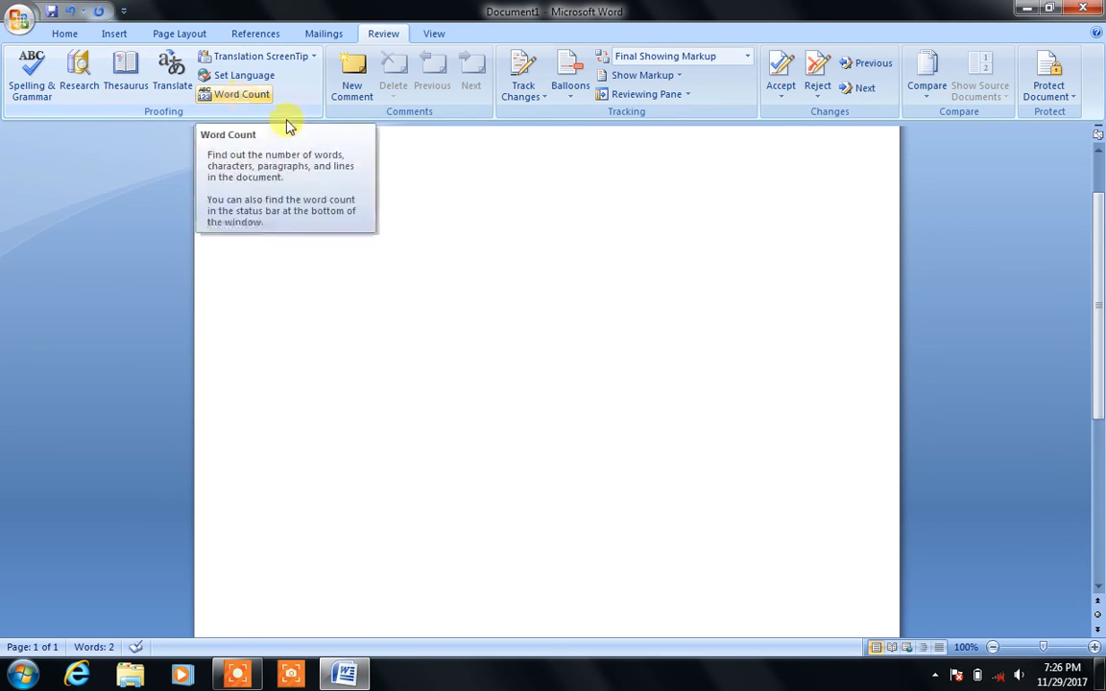
# Step: Regenerate the =rand() paragraphs over the name and select 'document' in the first paragraph
pyautogui.hotkey('ctrl', 'a')
pyautogui.write('=rand()')
pyautogui.press('Return')
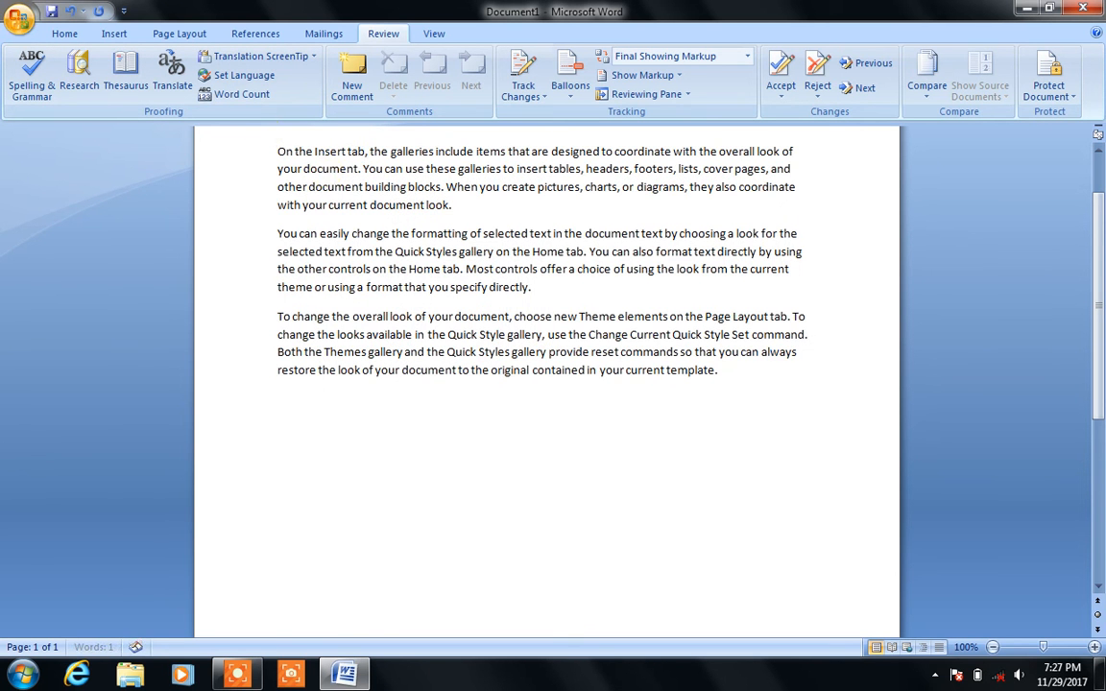
pyautogui.doubleClick(336, 170)
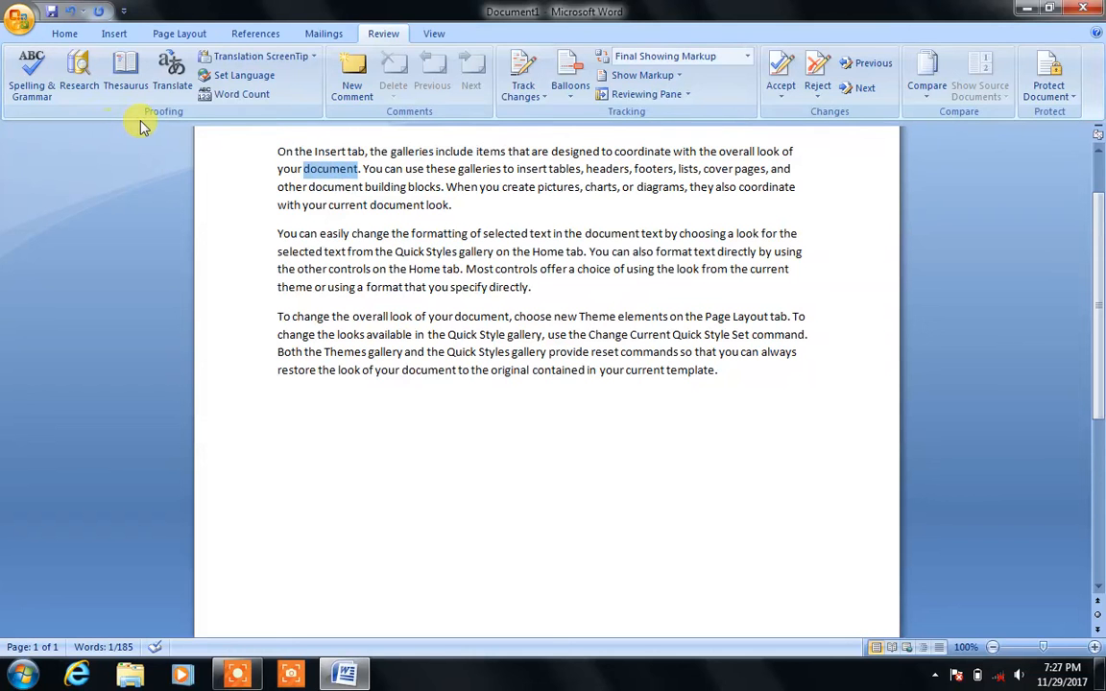
# Step: Add a comment with several lines of placeholder text to the word 'document'
pyautogui.click(353, 91)
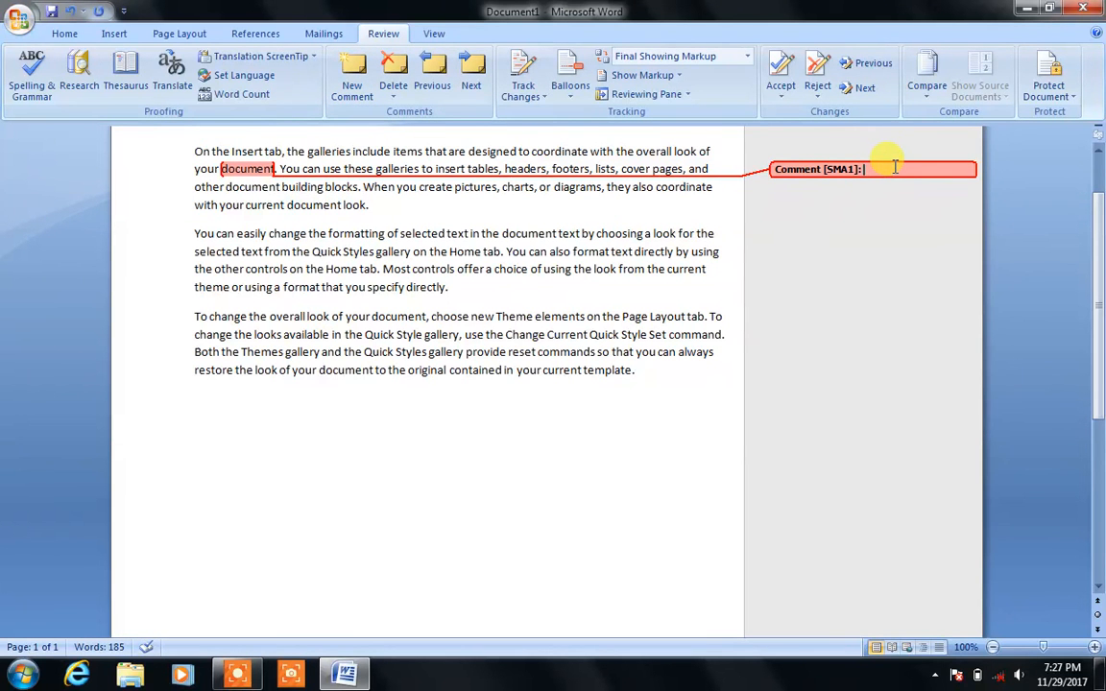
pyautogui.write('Adjflasfjasdfasdfs')
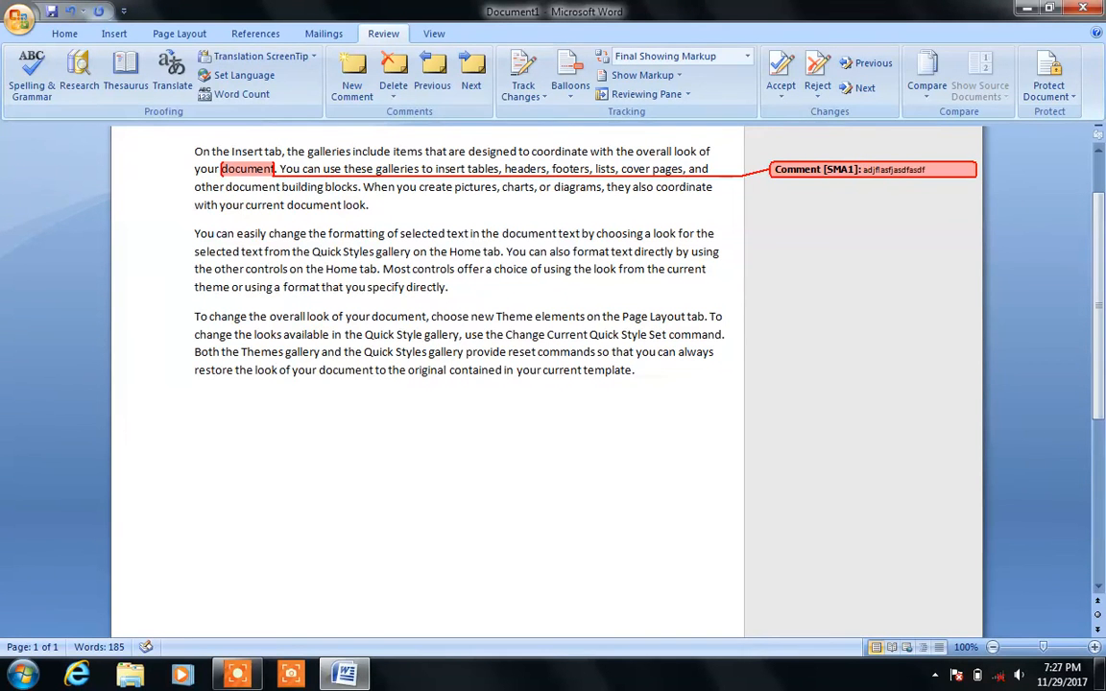
pyautogui.press('Return')
pyautogui.write('Adfasd')
pyautogui.press('Return')
pyautogui.write('fadsf')
pyautogui.press('Return')
pyautogui.write('Adsf')
pyautogui.press('Return')
pyautogui.write('Asdf')
pyautogui.press('Return')
pyautogui.write('Asf')
pyautogui.press('Return')
pyautogui.write('Asd')
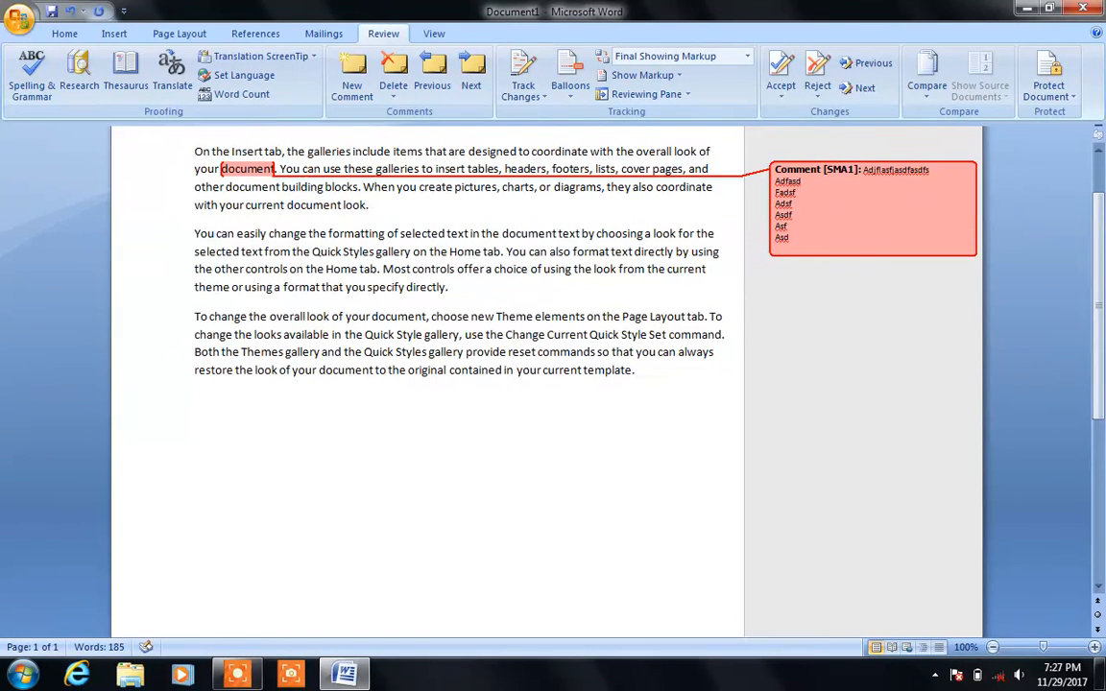
pyautogui.press('Return')
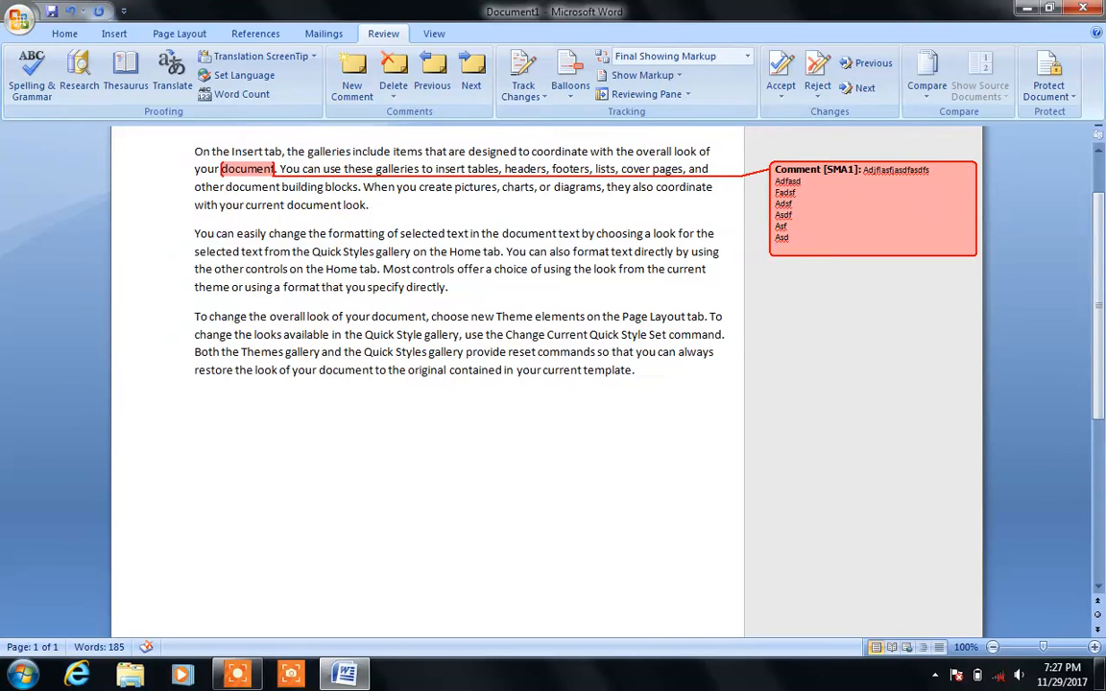
pyautogui.doubleClick(516, 233)
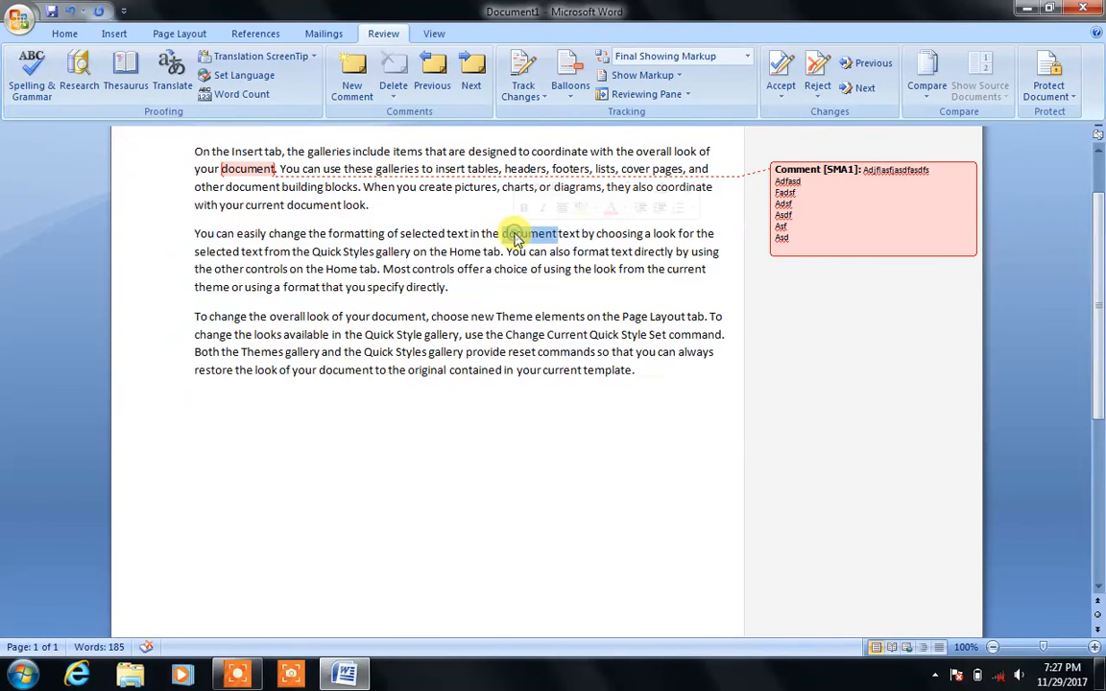
# Step: Add a placeholder-text comment to the word 'Home' in the second paragraph
pyautogui.doubleClick(454, 251)
pyautogui.click(361, 102)
pyautogui.write('fkldsnfkldsfdsfadsf')
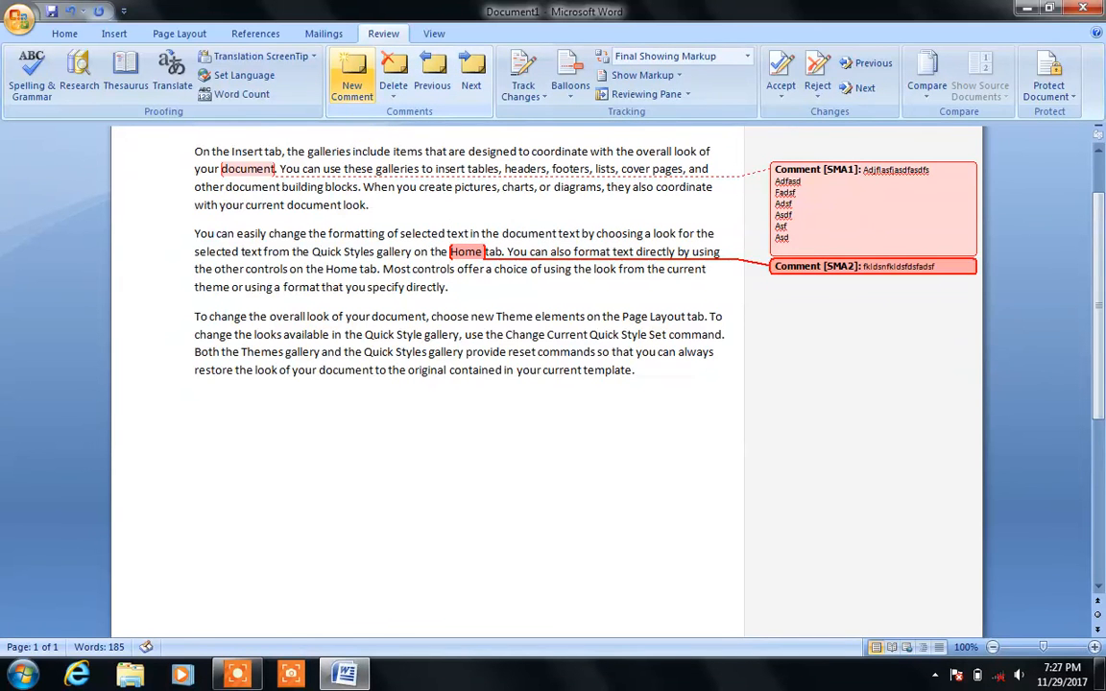
pyautogui.write('dsf asdf  v zxc v xczv zx v xz v')
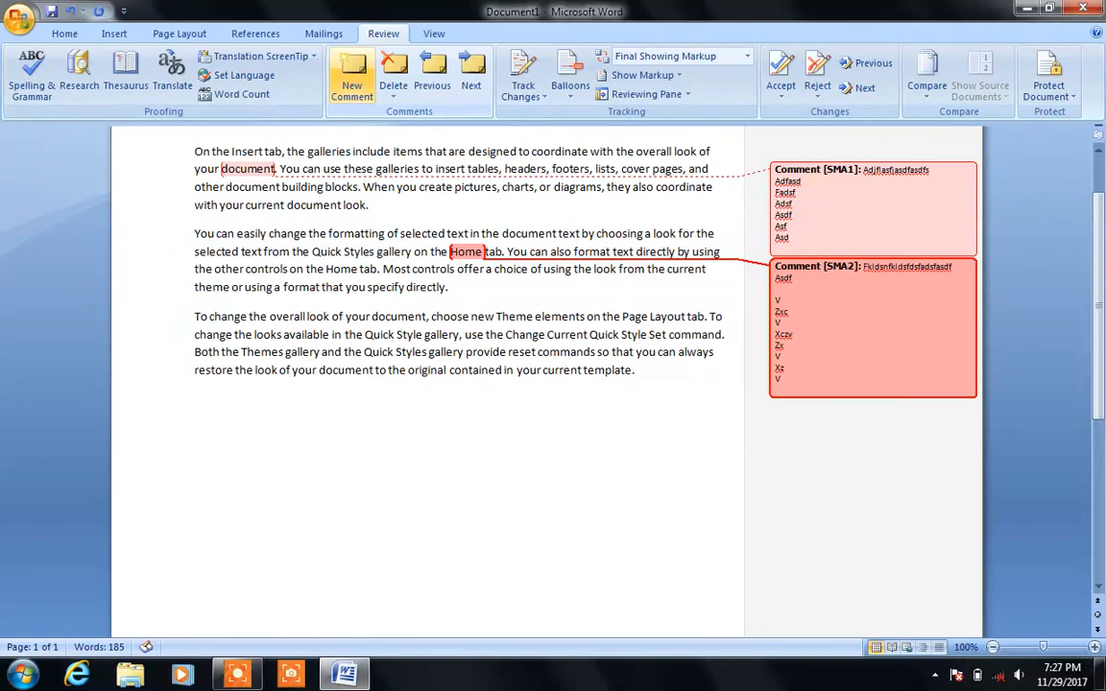
pyautogui.press('Return')
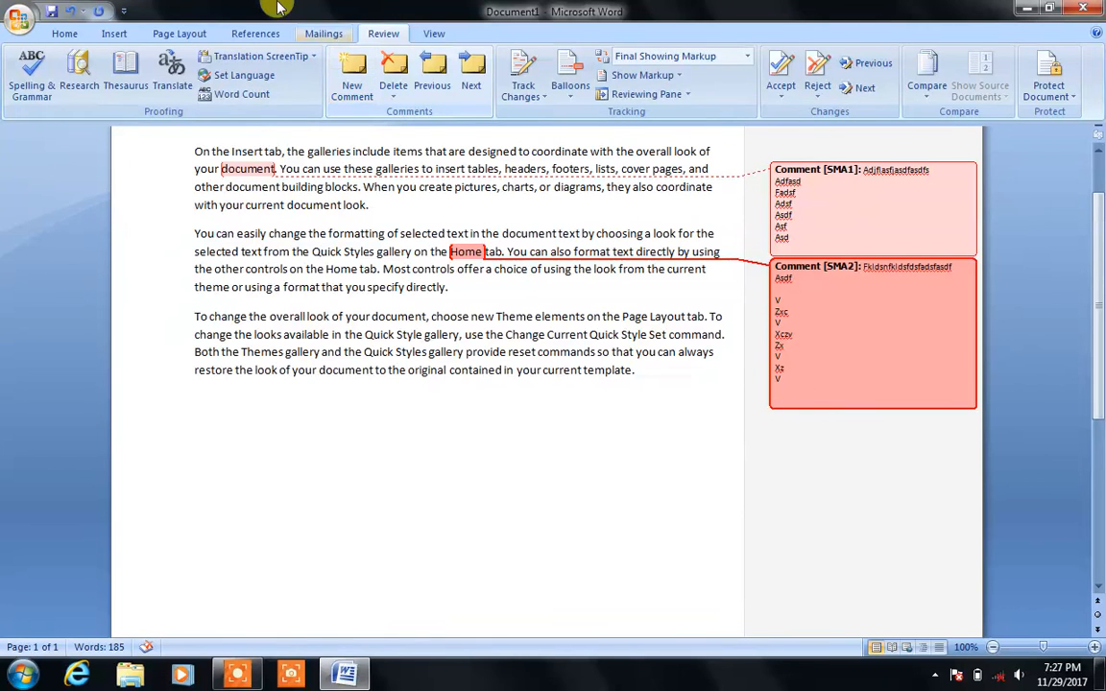
# Step: Step between the two comments using Previous and Next
pyautogui.click(395, 94)
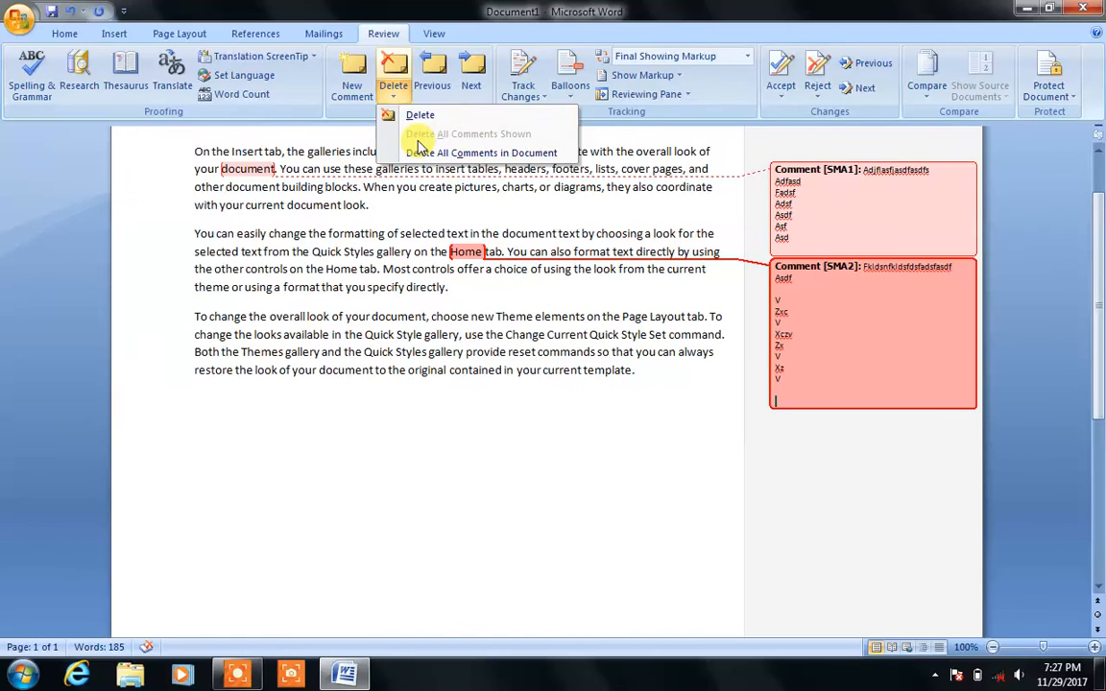
pyautogui.click(453, 73)
pyautogui.click(590, 380)
pyautogui.click(442, 83)
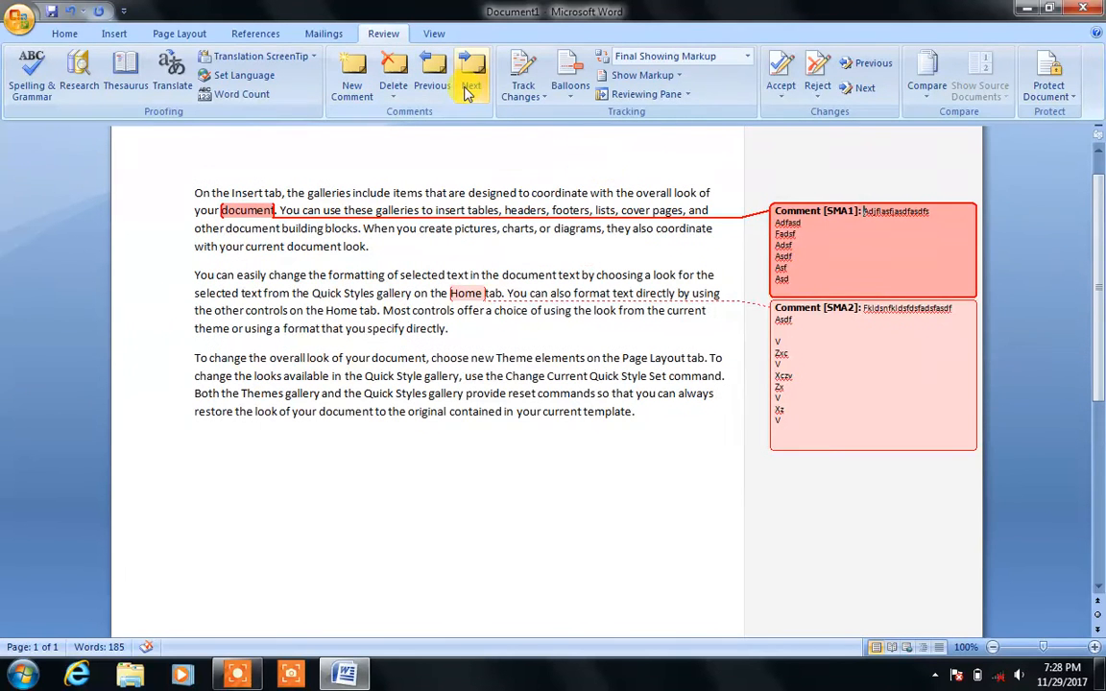
pyautogui.click(468, 78)
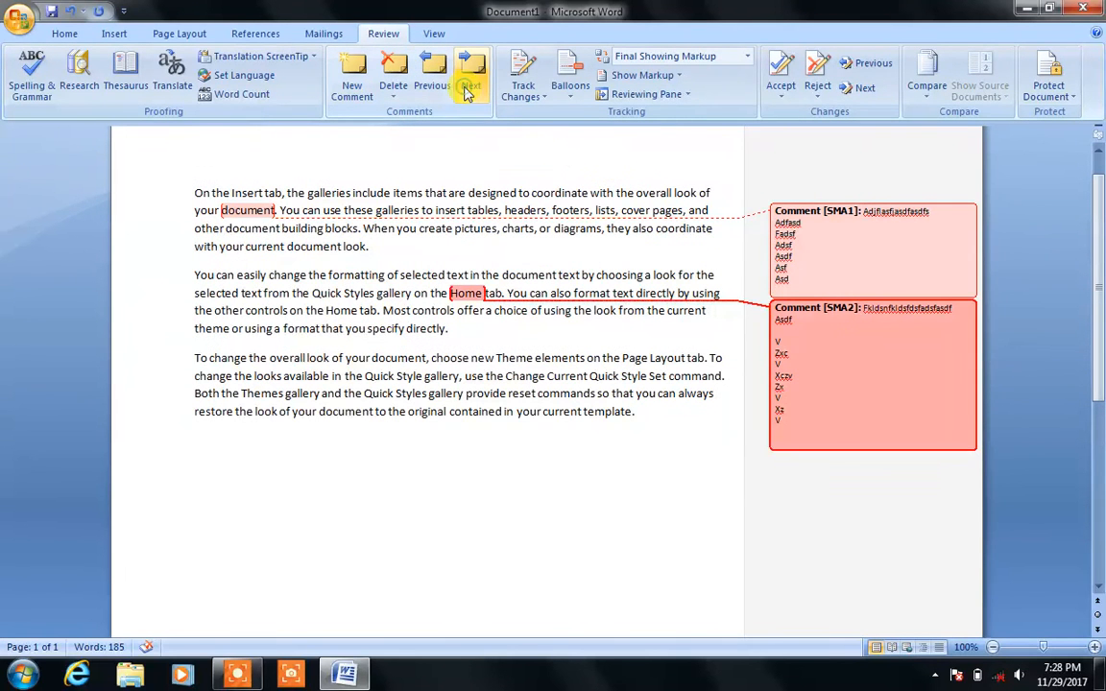
# Step: Delete all comments in the document, undo to restore them, and open Balloons options
pyautogui.click(393, 97)
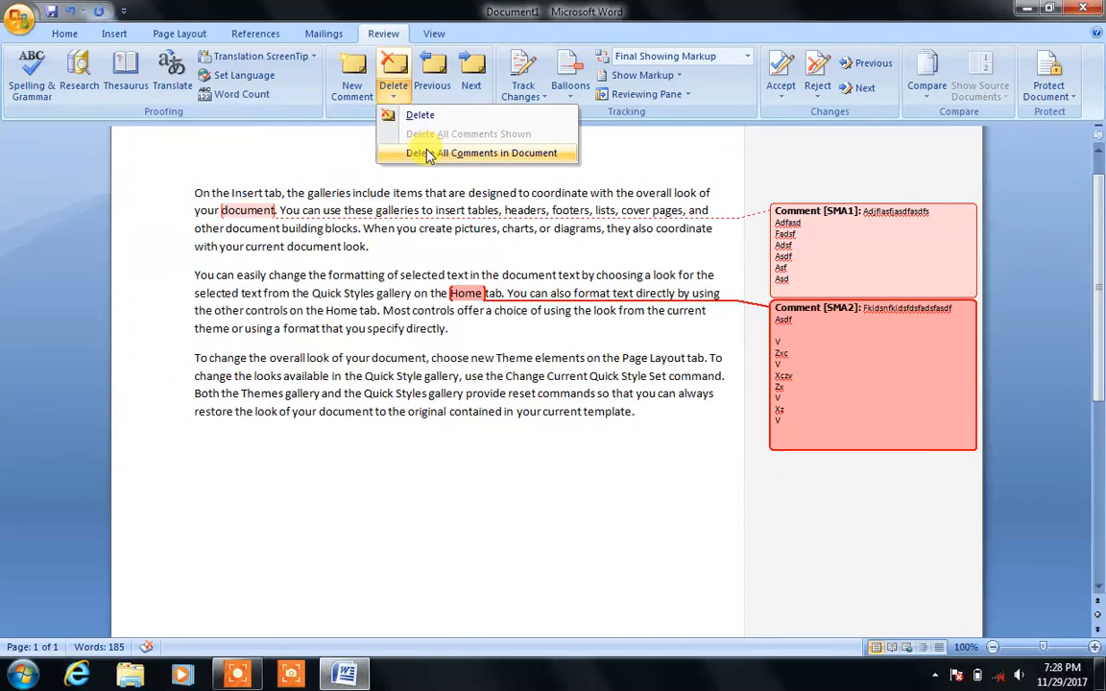
pyautogui.click(426, 152)
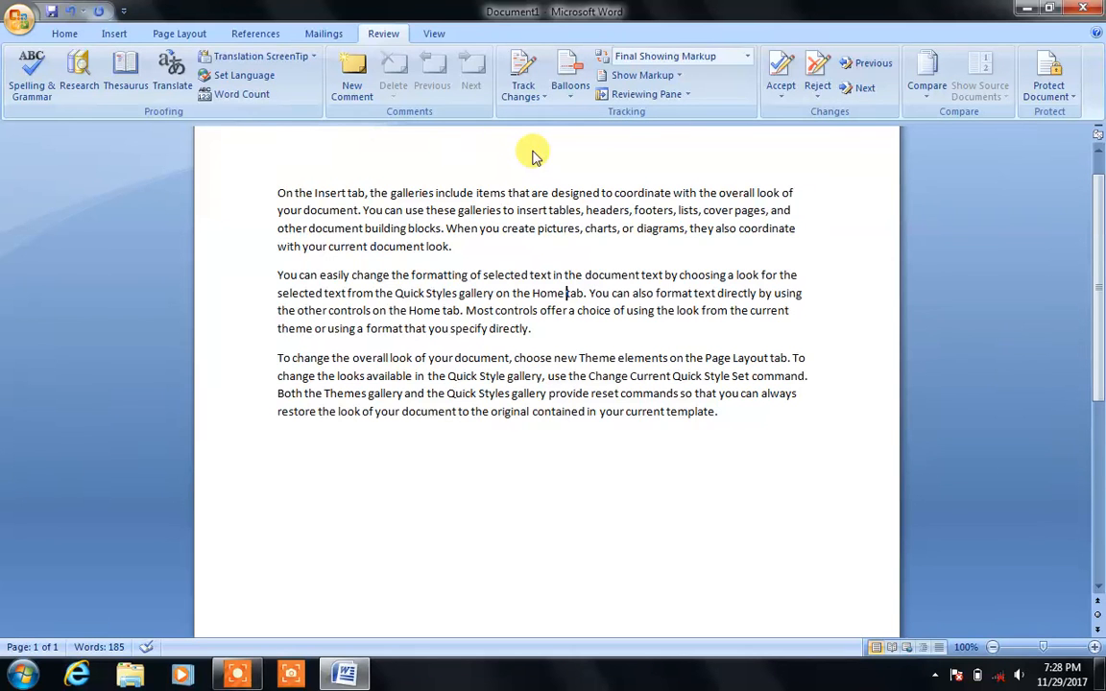
pyautogui.hotkey('ctrl', 'z')
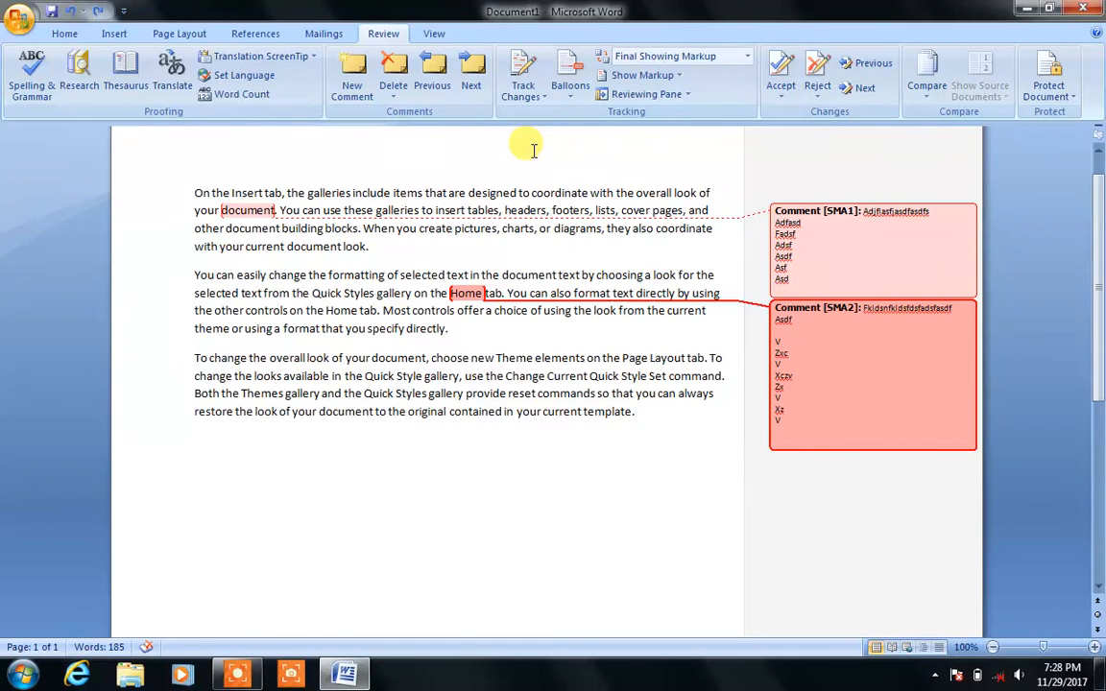
pyautogui.click(570, 94)
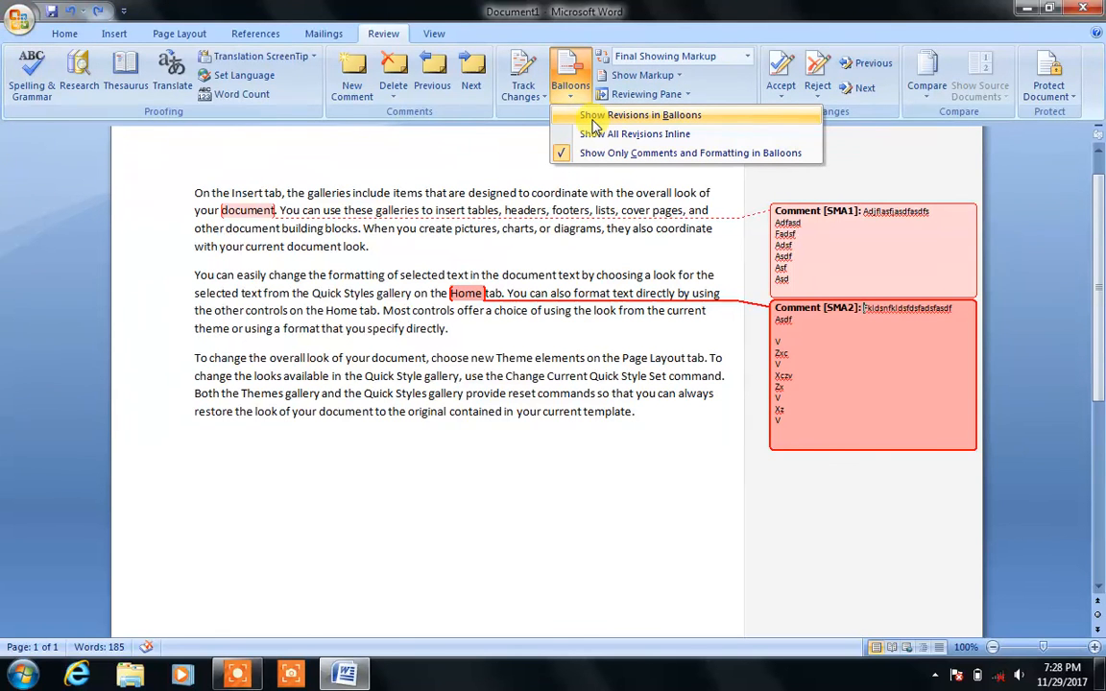
pyautogui.click(592, 118)
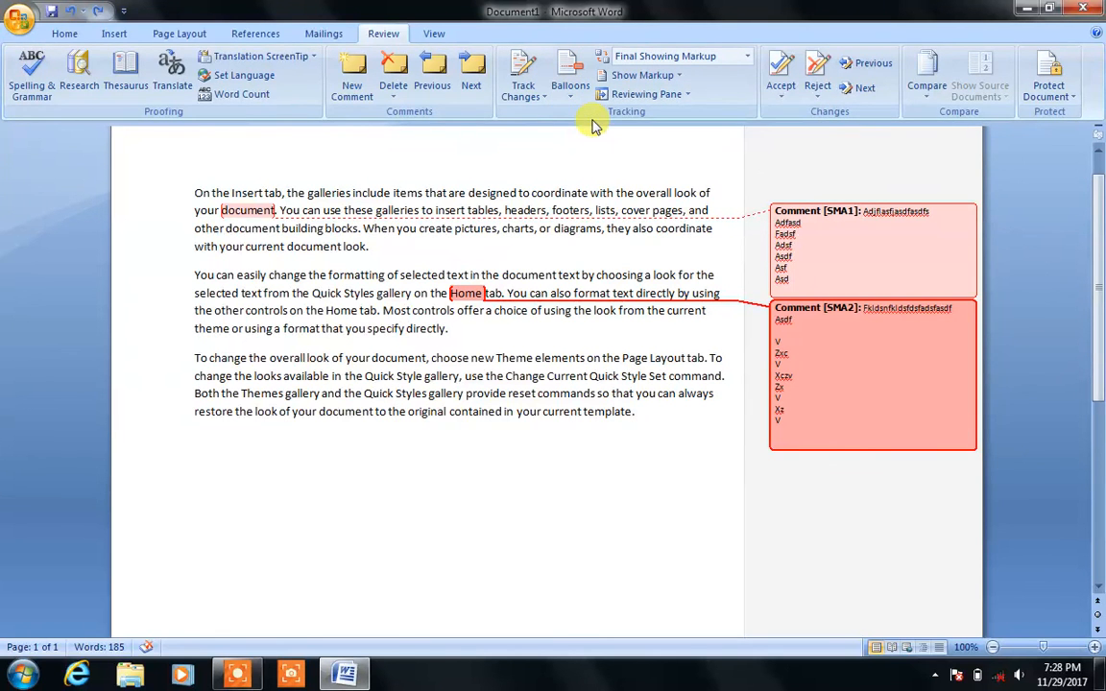
pyautogui.click(570, 91)
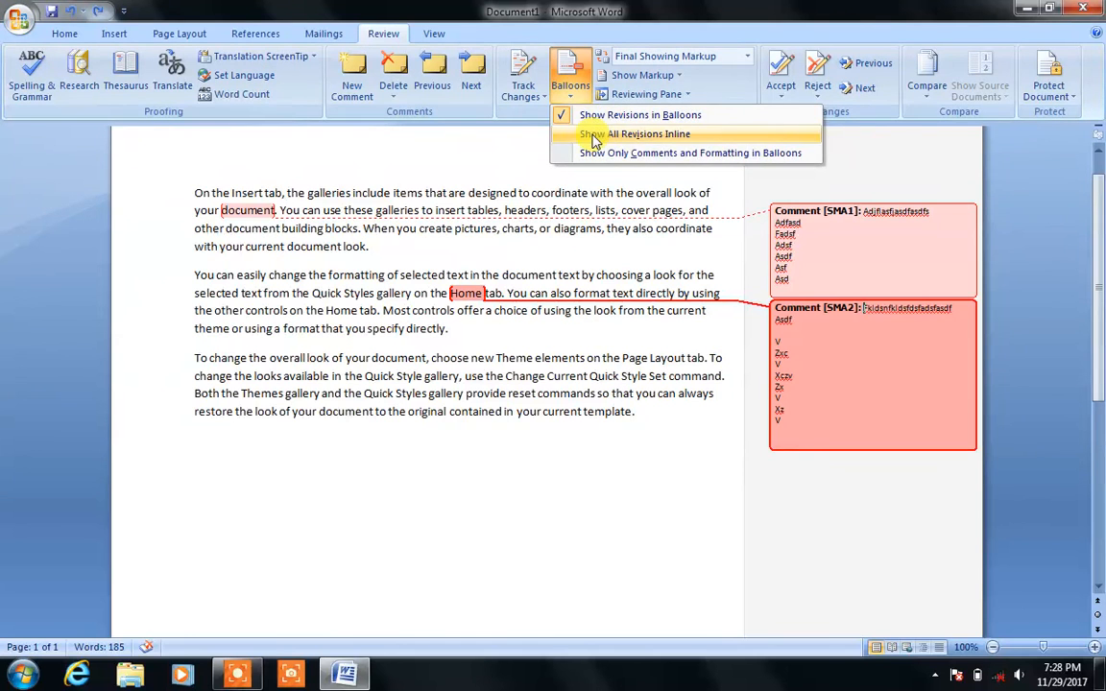
pyautogui.click(594, 137)
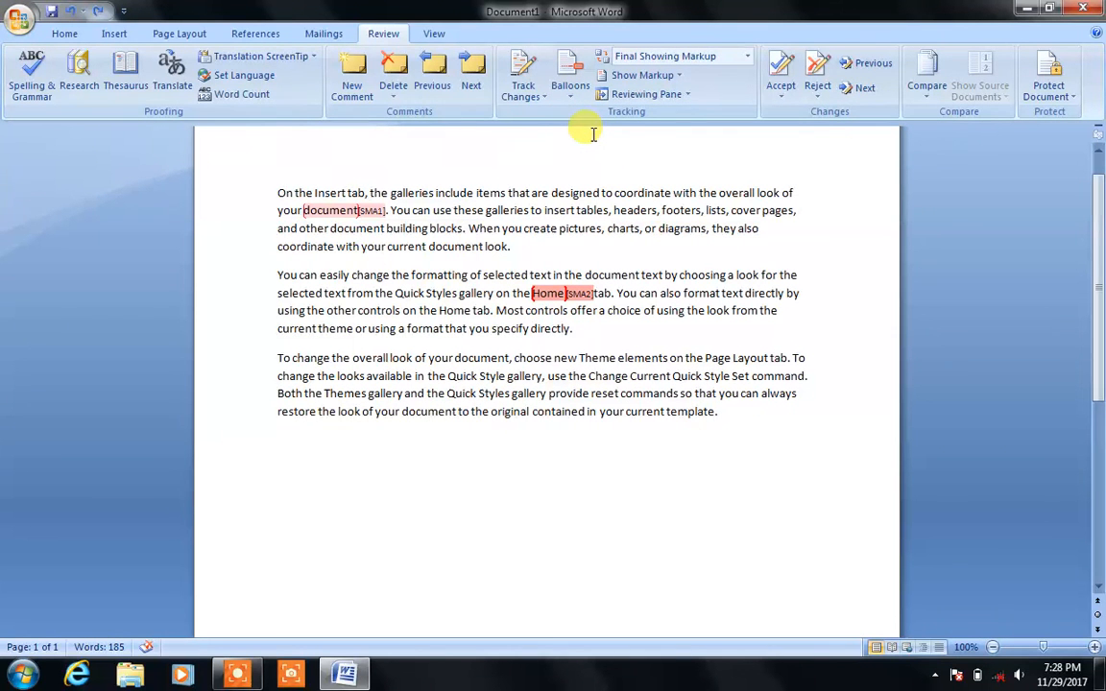
pyautogui.click(571, 86)
pyautogui.click(587, 154)
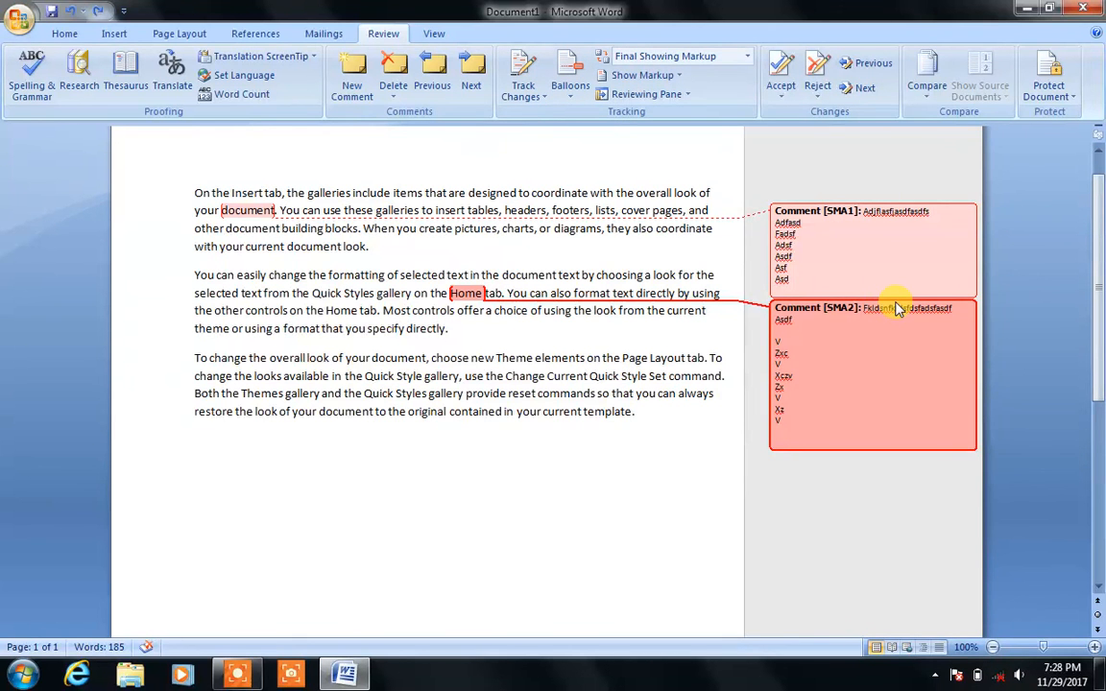
pyautogui.scroll(1, 899, 309)
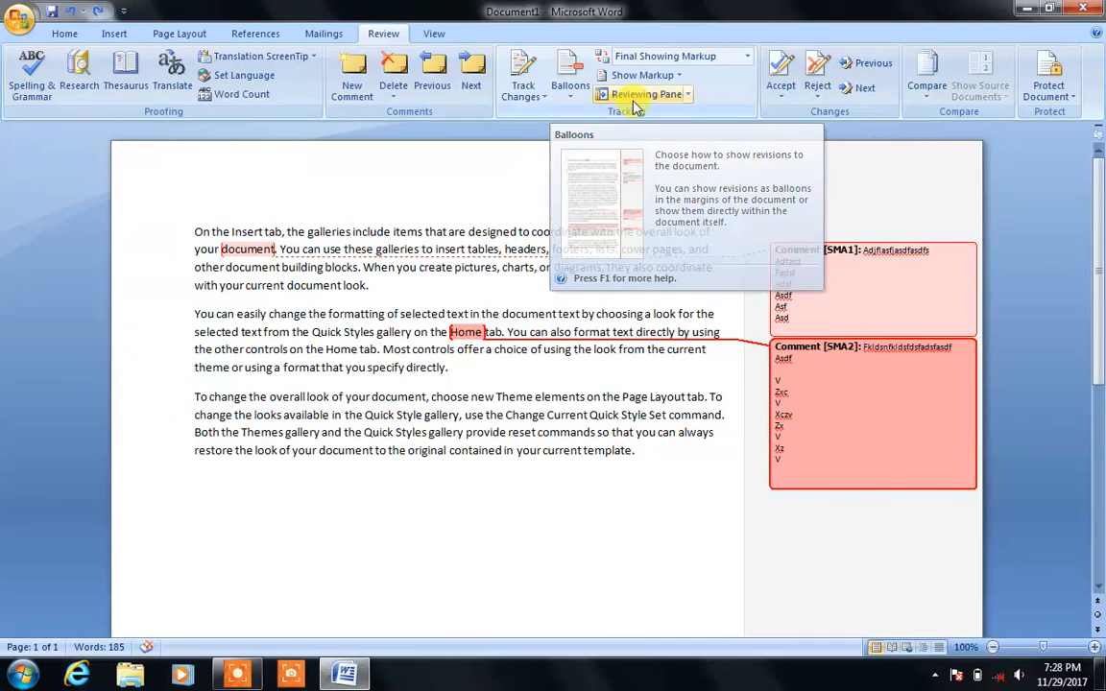
# Step: Try the Reviewing Pane in its vertical and horizontal layouts
pyautogui.click(679, 95)
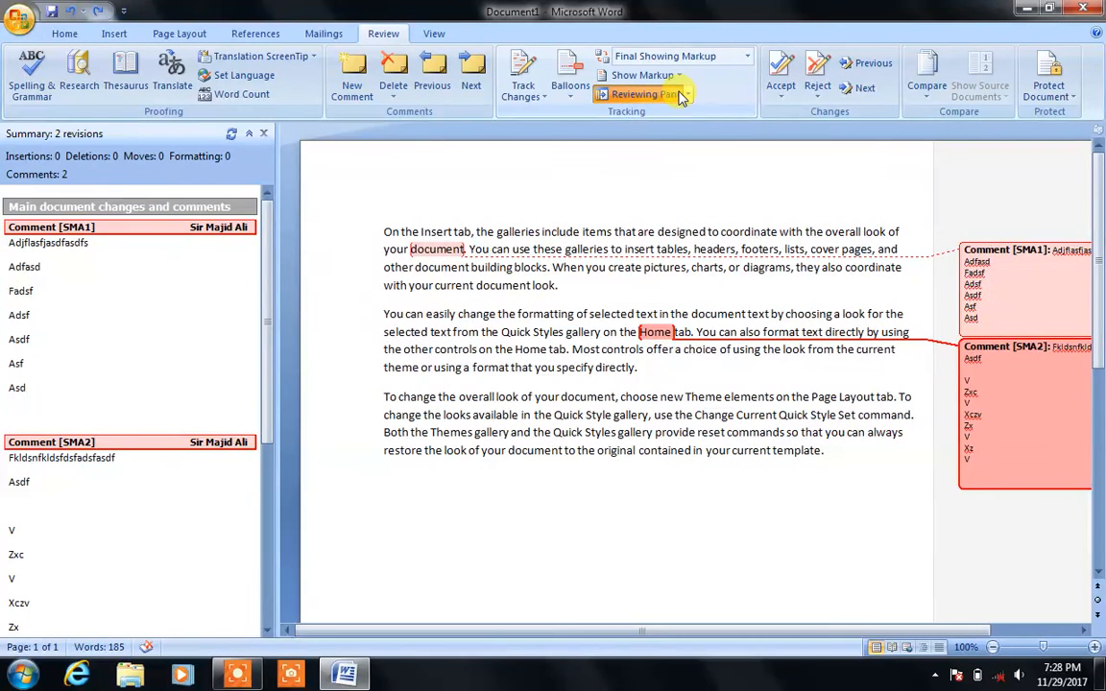
pyautogui.click(682, 95)
pyautogui.click(687, 95)
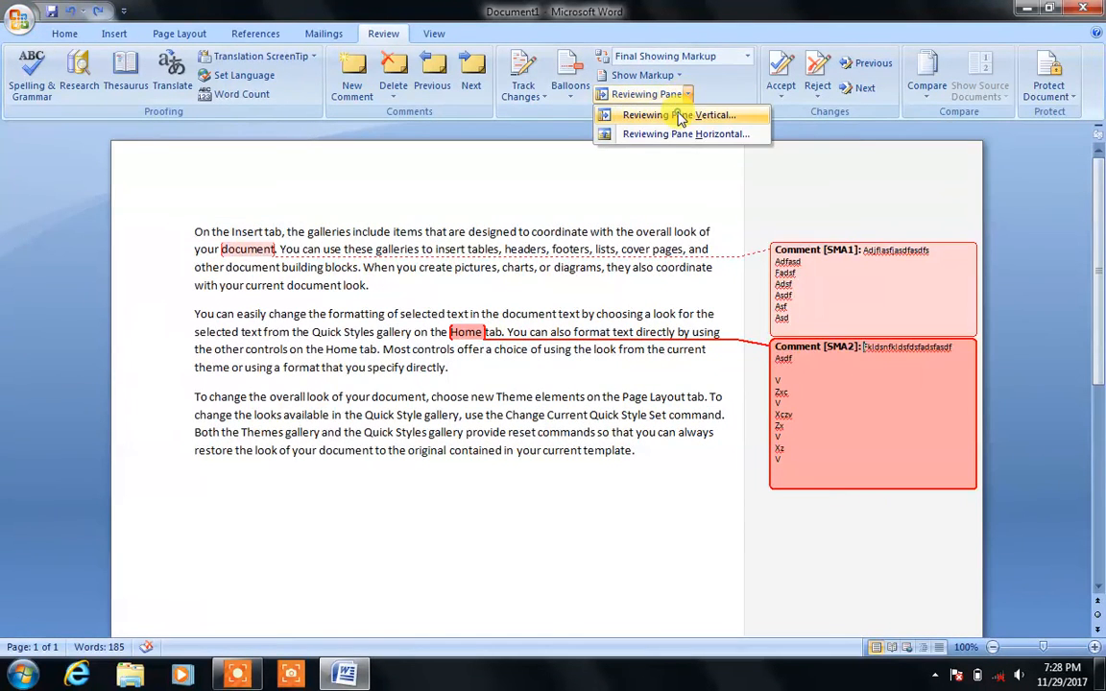
pyautogui.click(680, 114)
pyautogui.click(687, 95)
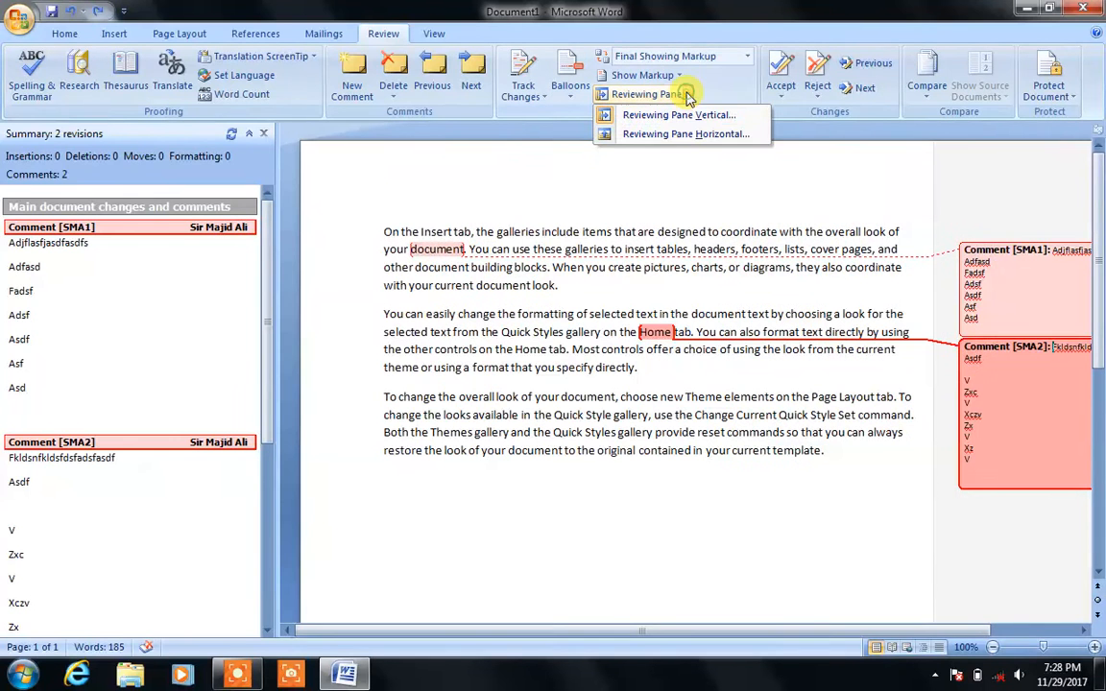
pyautogui.click(682, 133)
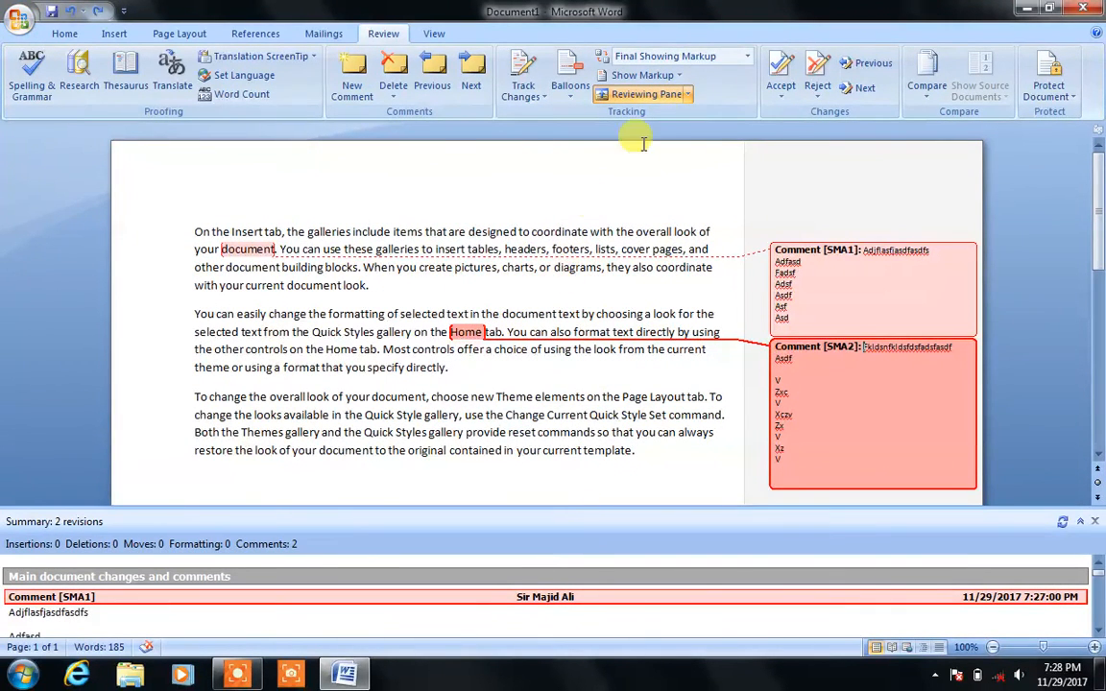
pyautogui.click(688, 95)
pyautogui.click(672, 116)
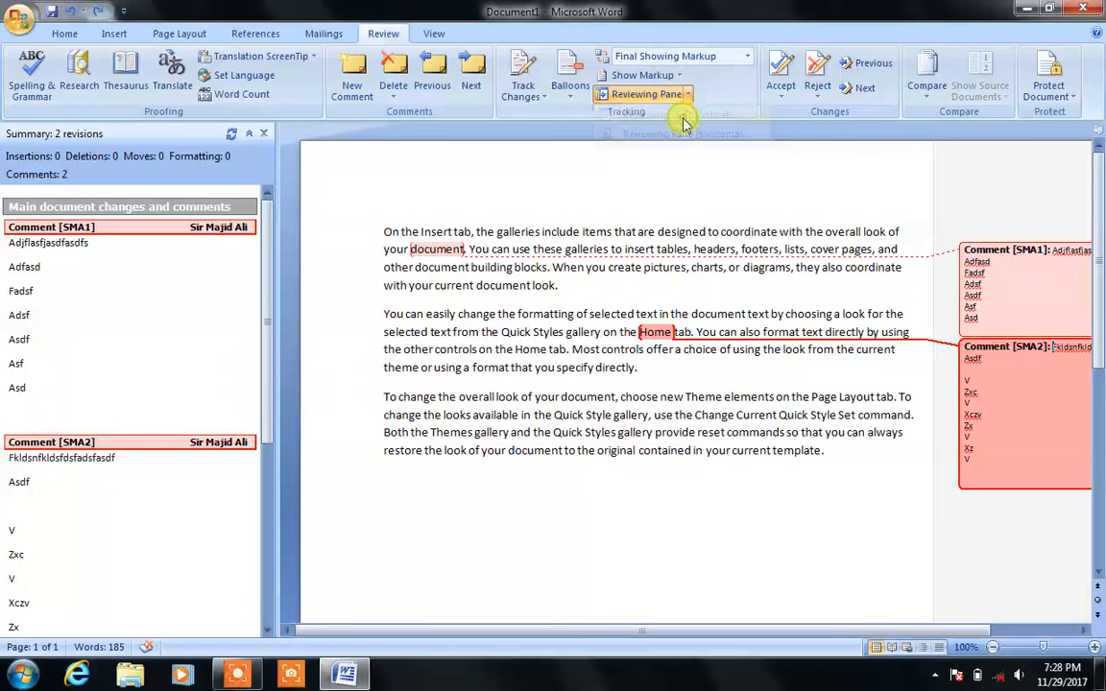
pyautogui.click(693, 98)
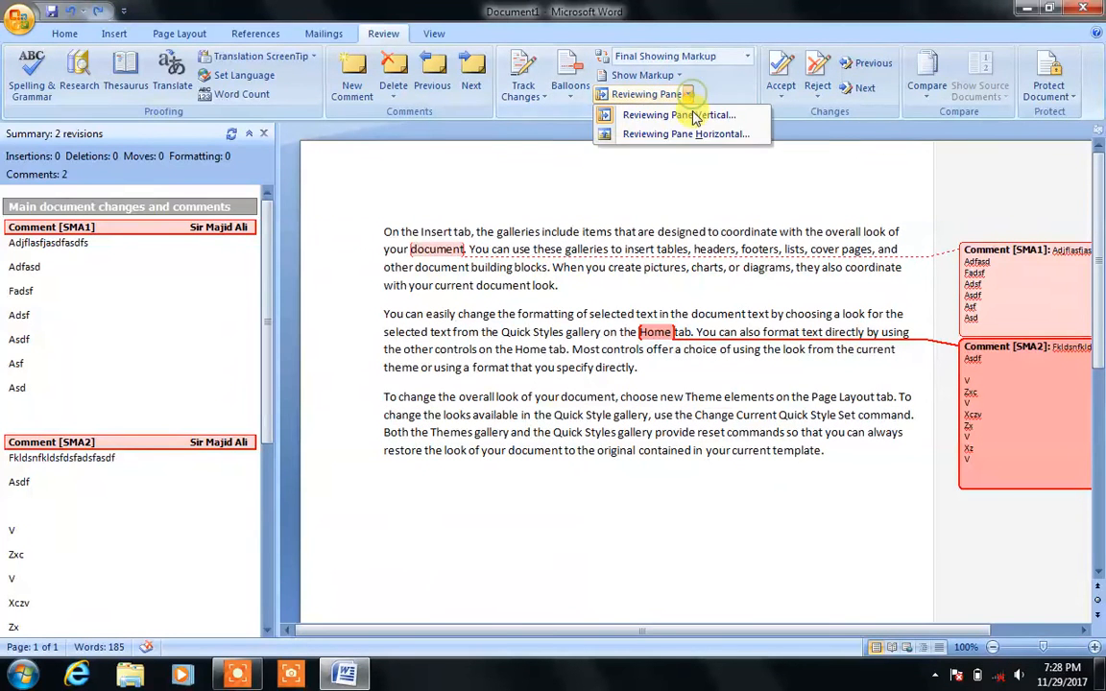
pyautogui.click(686, 134)
# Step: Show all revisions inline and dock the Reviewing Pane vertically on the left
pyautogui.click(571, 89)
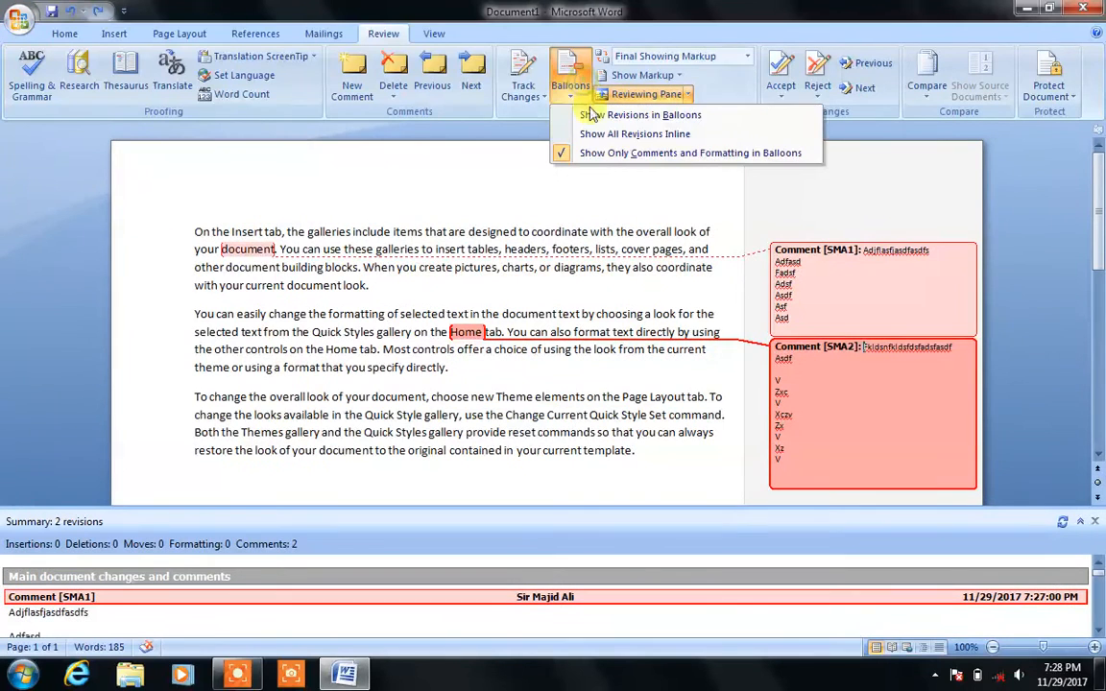
pyautogui.click(595, 133)
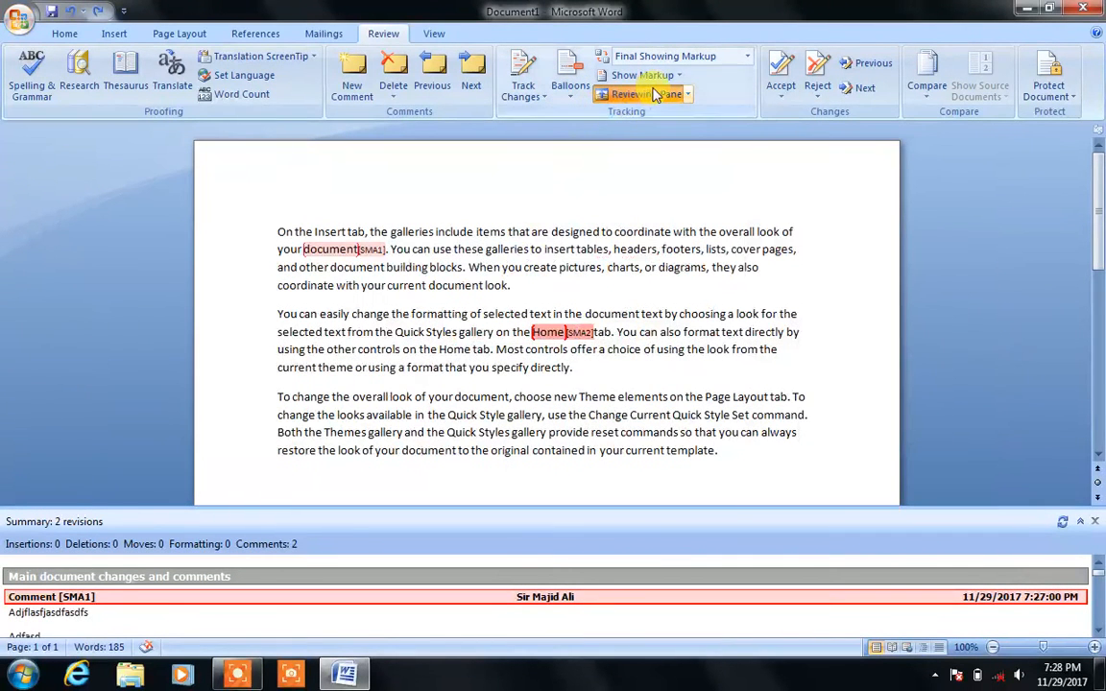
pyautogui.click(685, 93)
pyautogui.click(671, 114)
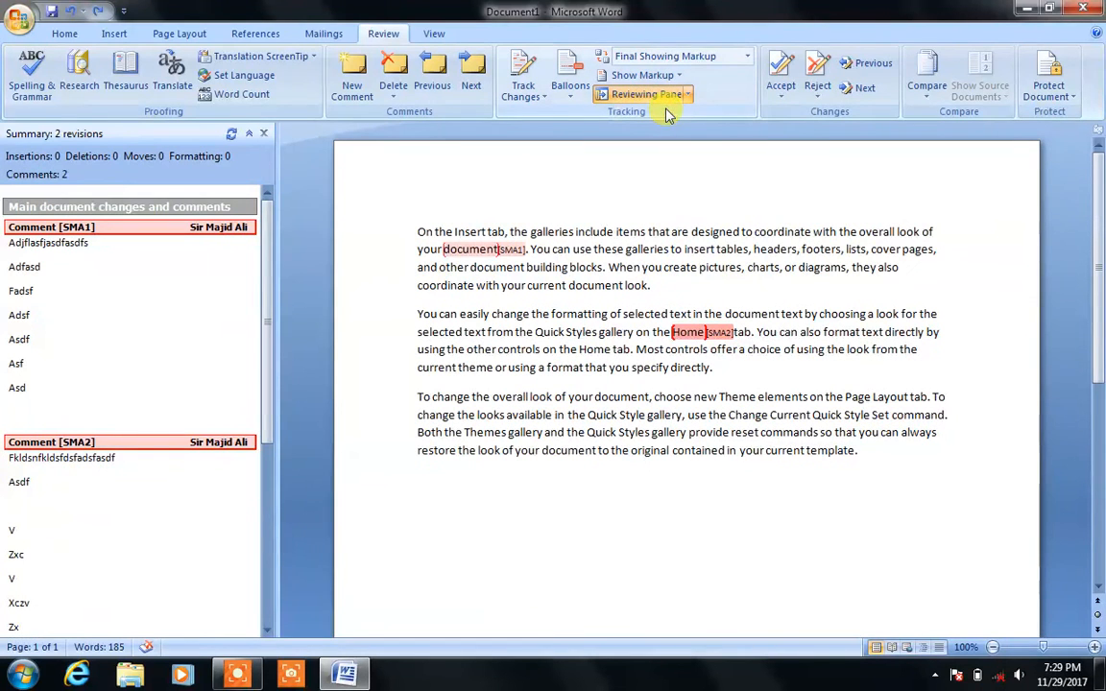
pyautogui.click(648, 77)
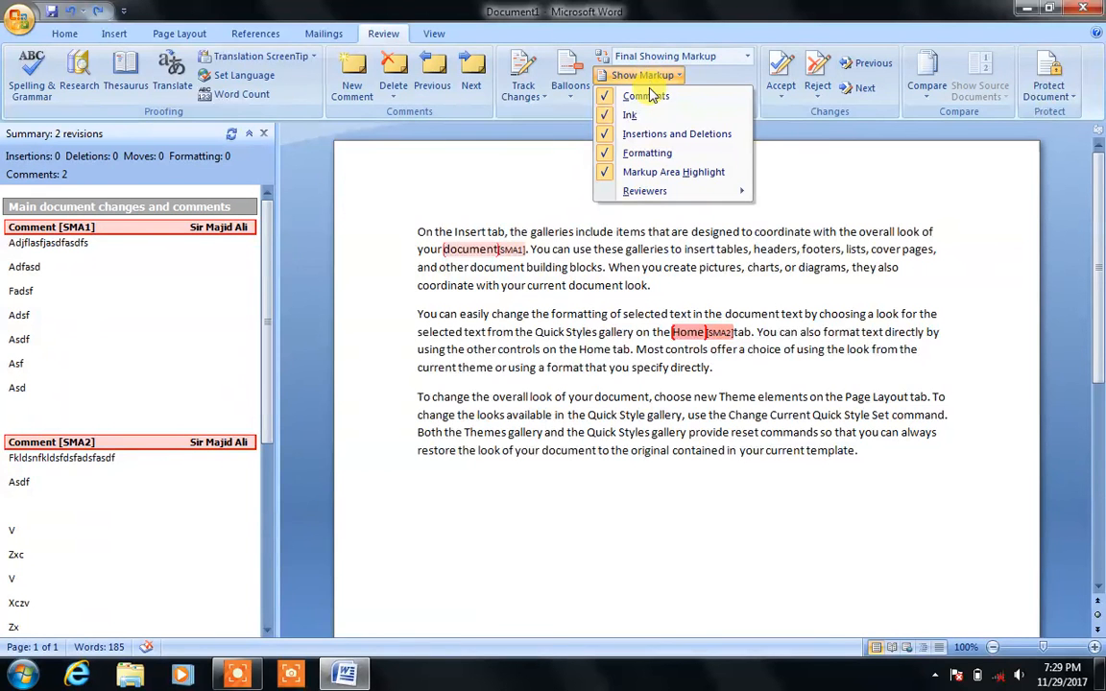
# Step: Hide comments through Show Markup, then show them again
pyautogui.click(640, 96)
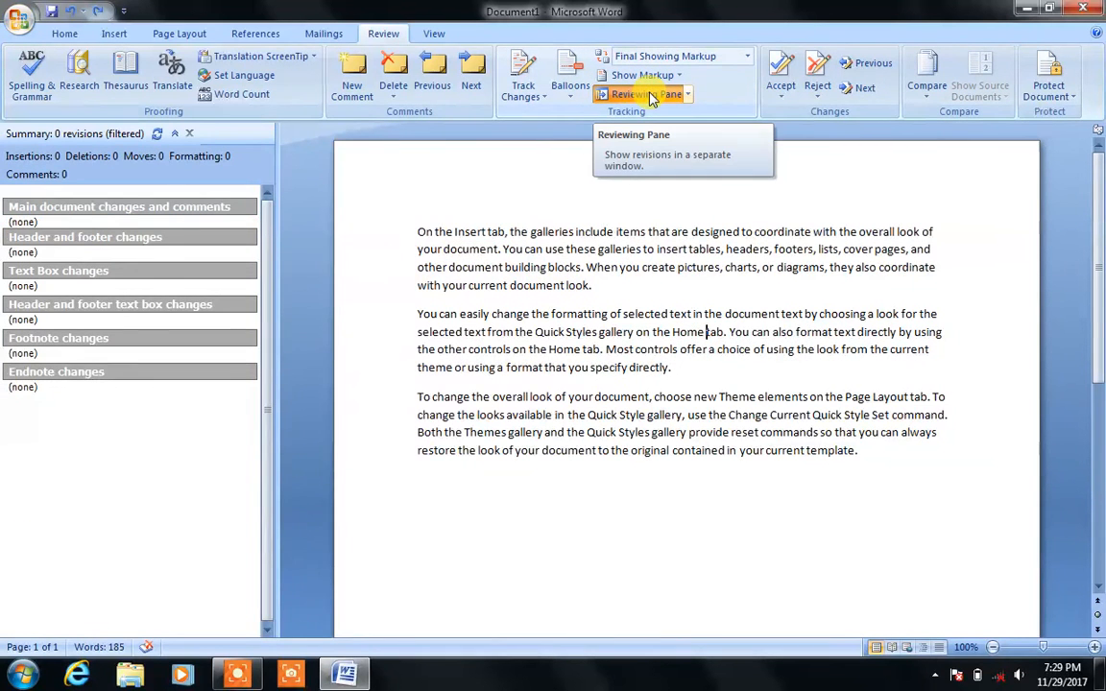
pyautogui.click(677, 76)
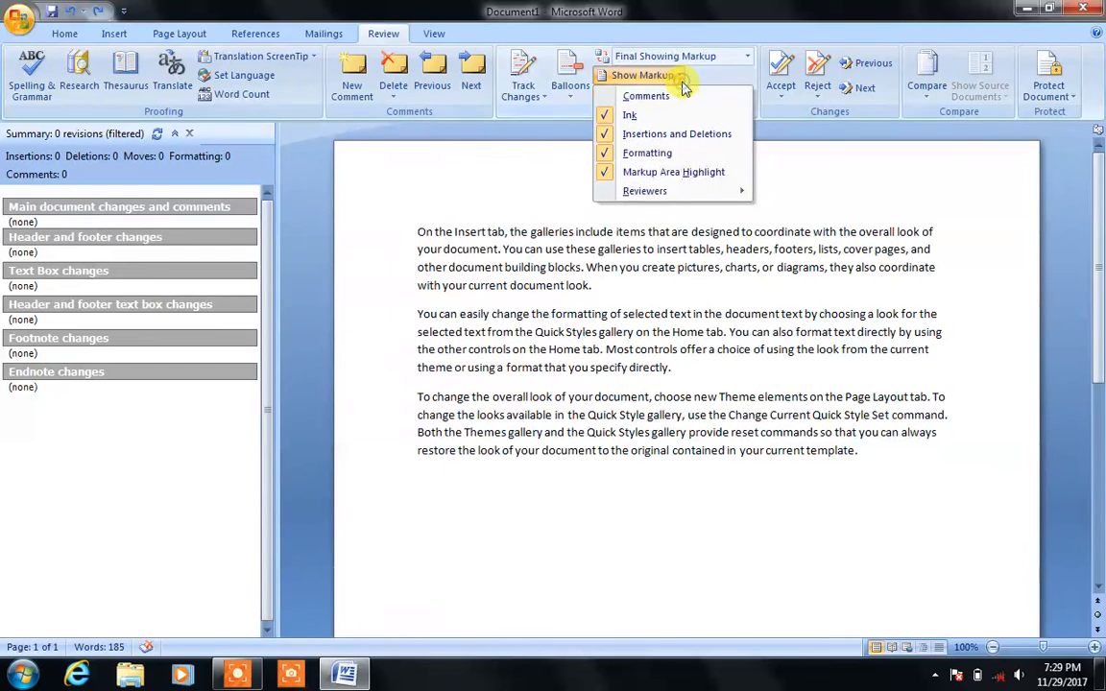
pyautogui.click(672, 96)
pyautogui.click(677, 79)
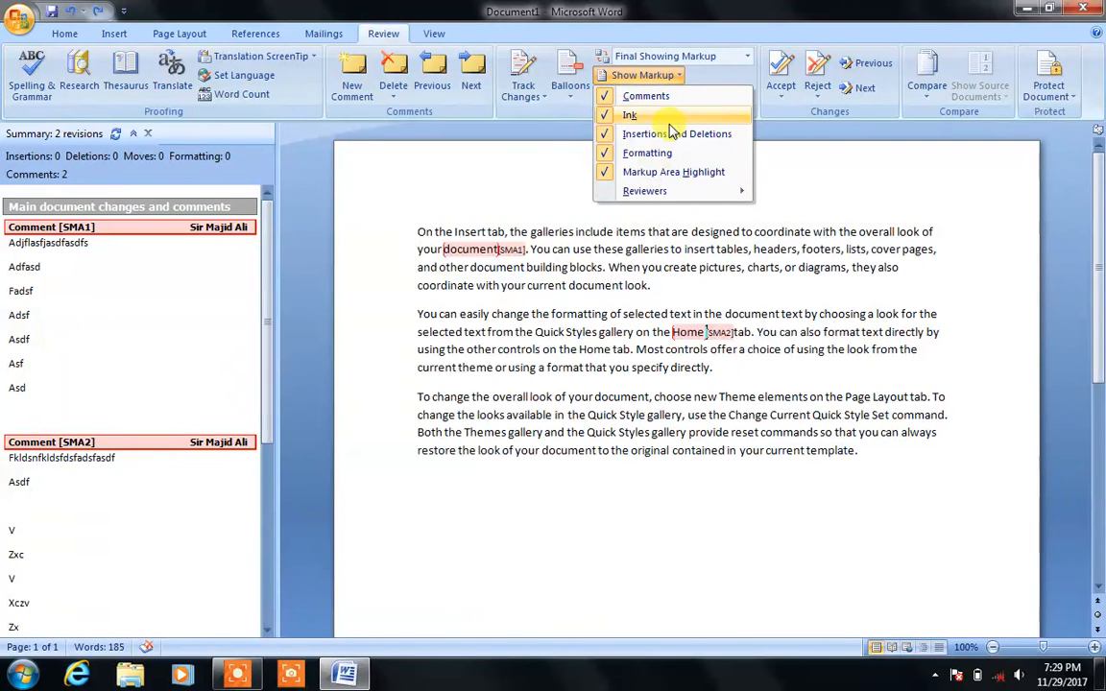
pyautogui.click(650, 284)
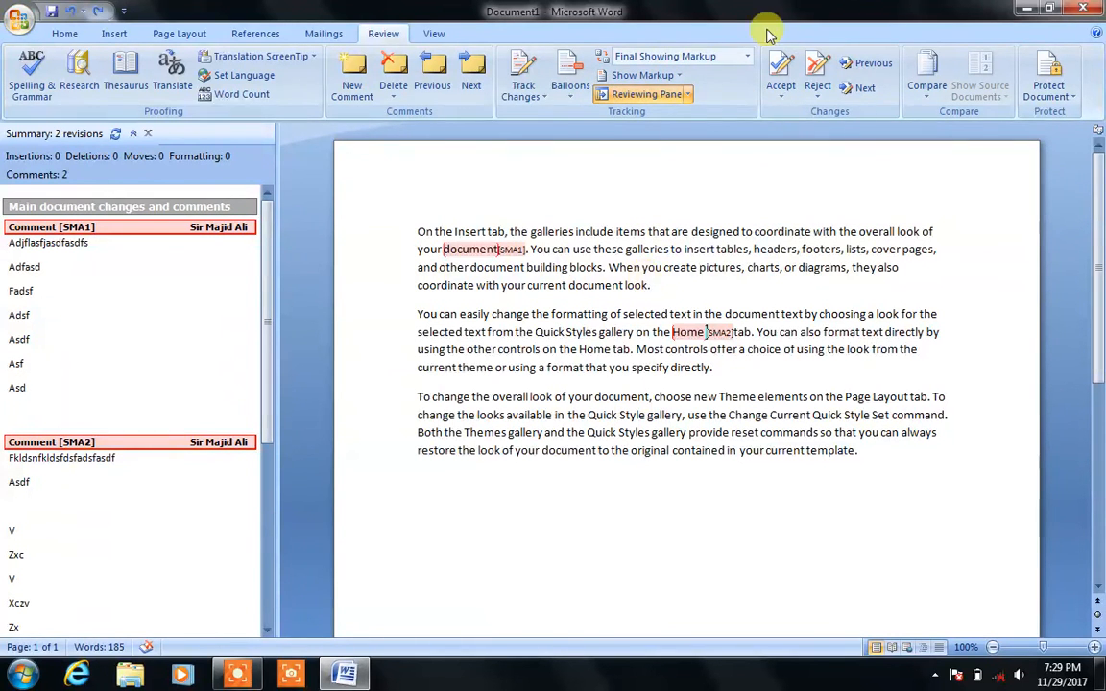
# Step: Leave the display mode unchanged and create a new blank document, Document2
pyautogui.click(748, 56)
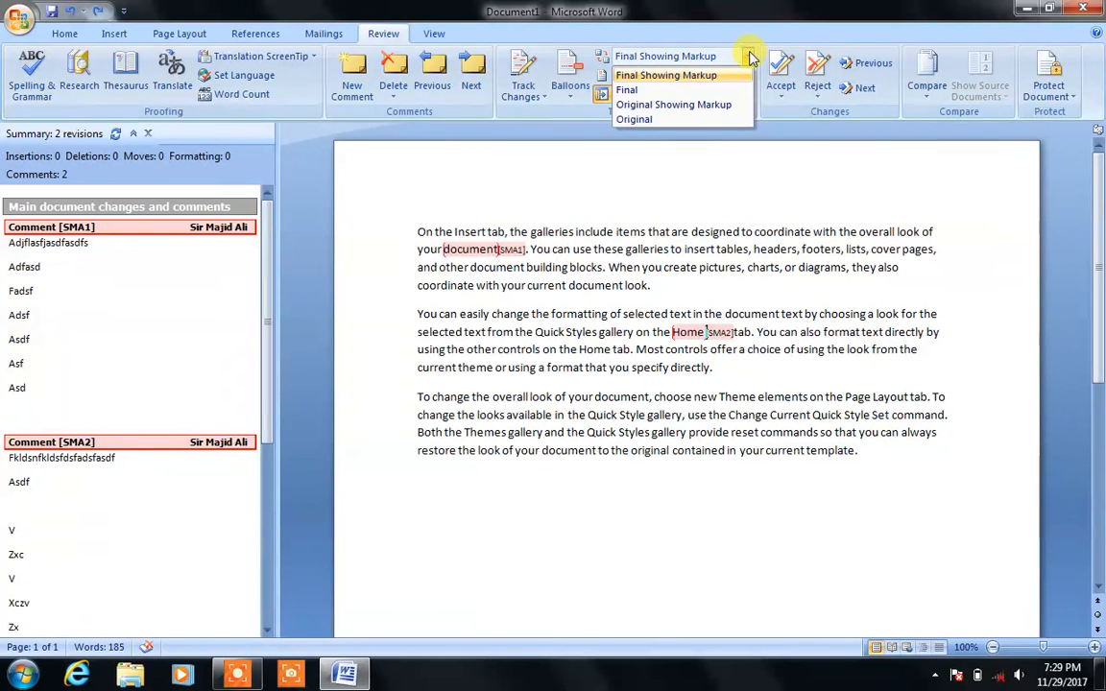
pyautogui.click(693, 233)
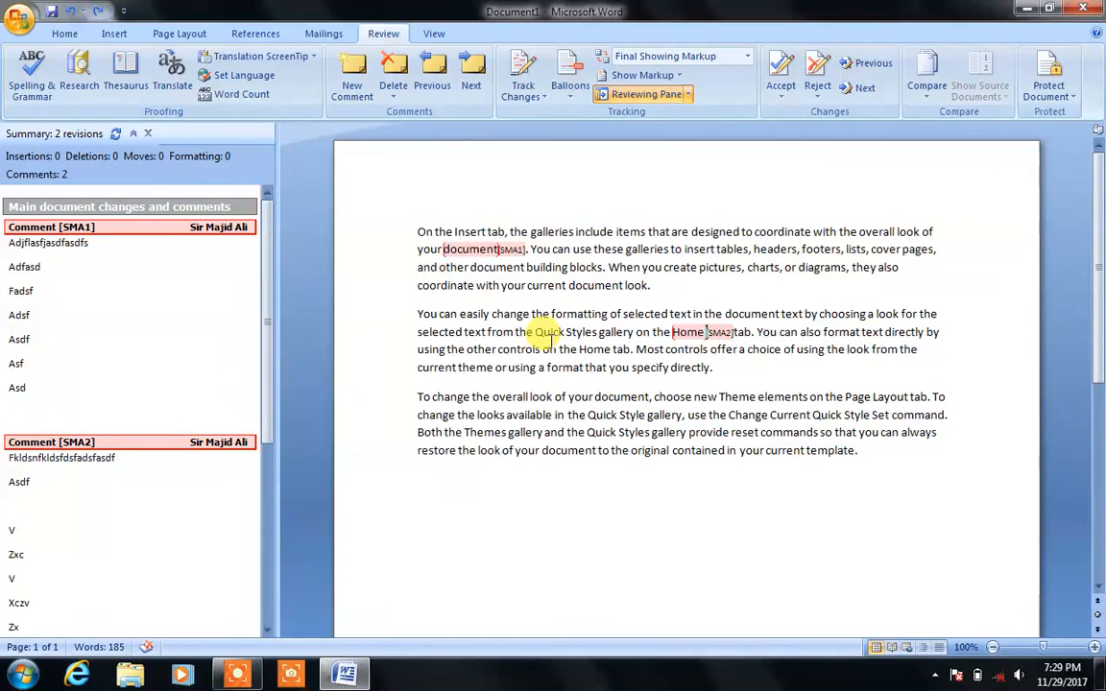
pyautogui.hotkey('ctrl', 'n')
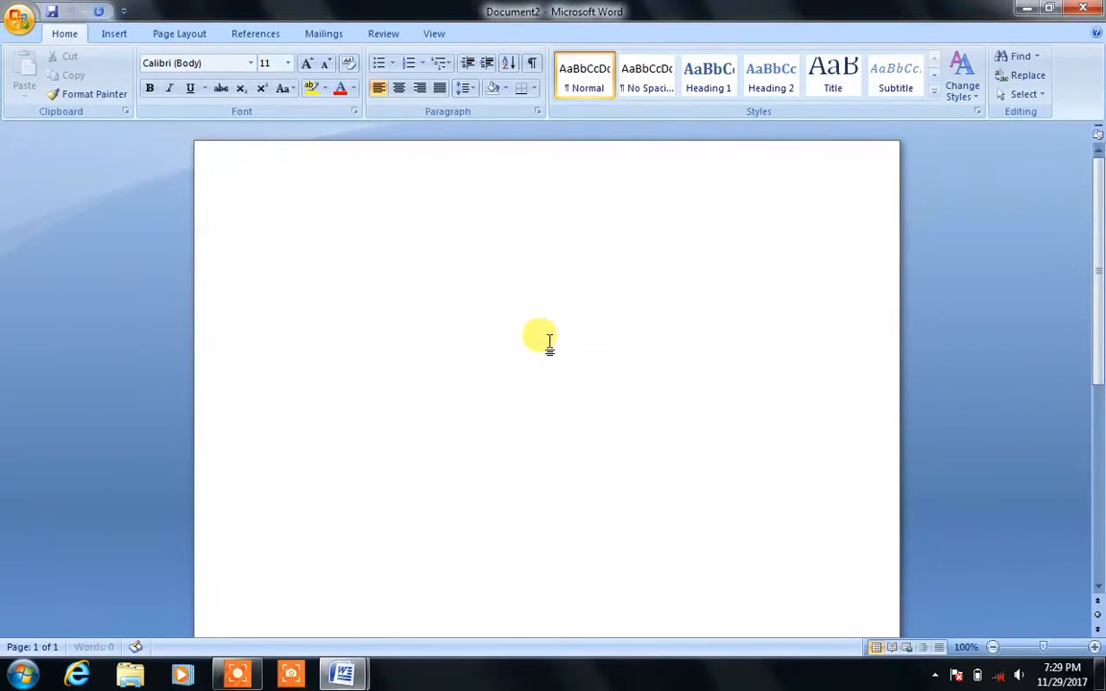
# Step: Generate three paragraphs of sample text with =rand() and switch to the Review tools
pyautogui.write('=rand')
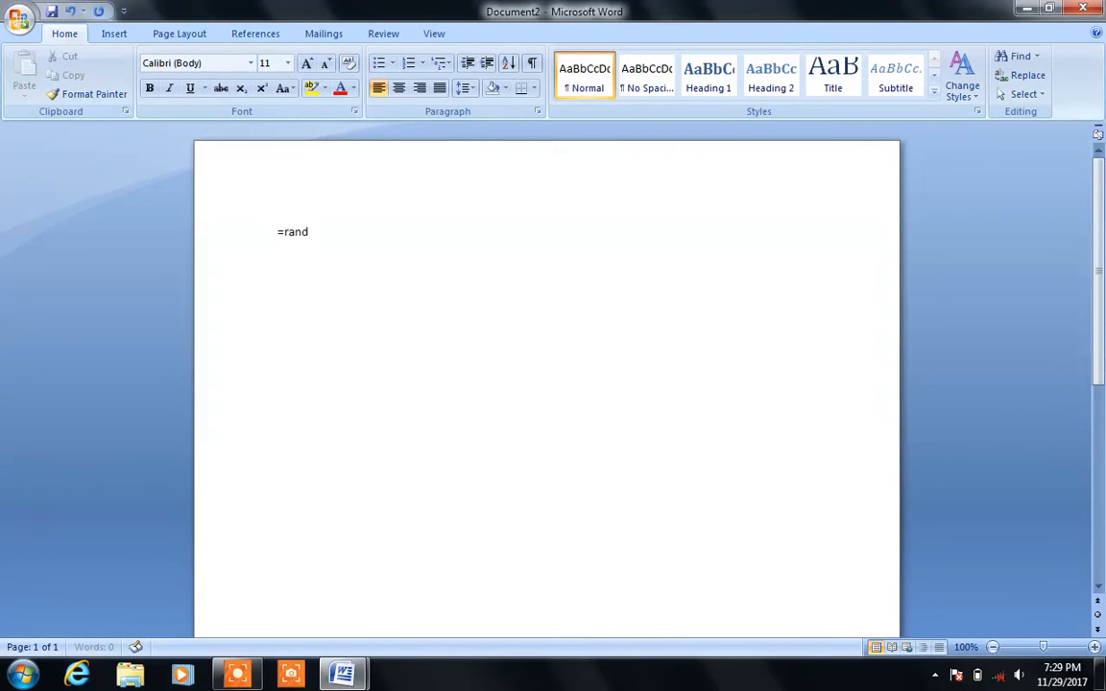
pyautogui.write('()')
pyautogui.press('Return')
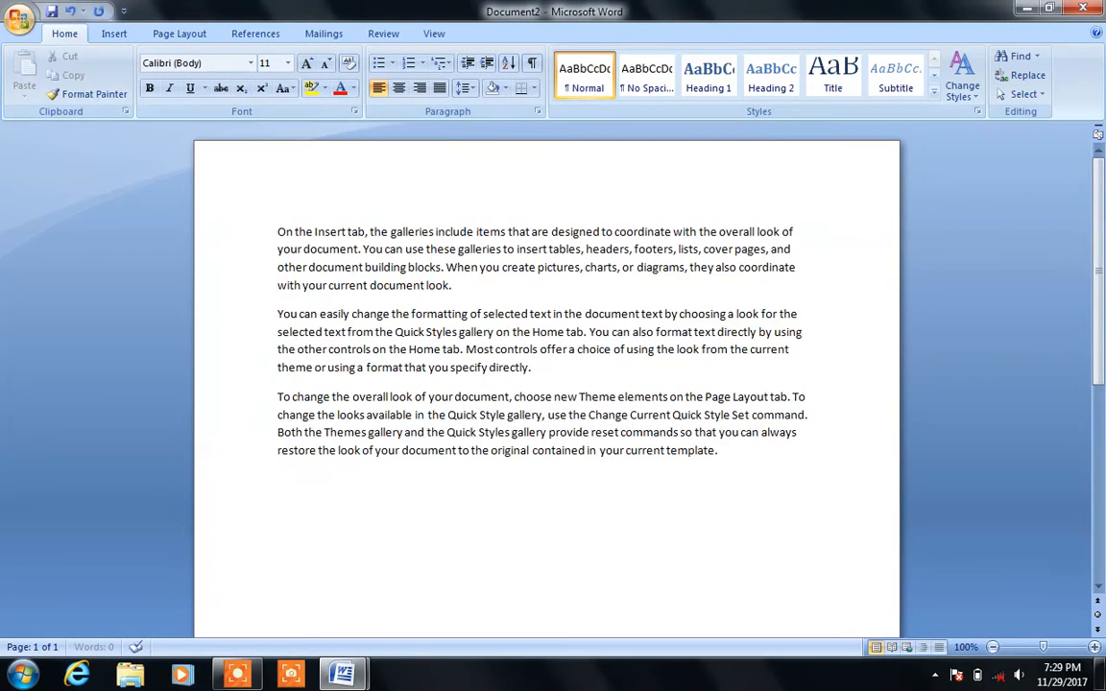
pyautogui.click(382, 33)
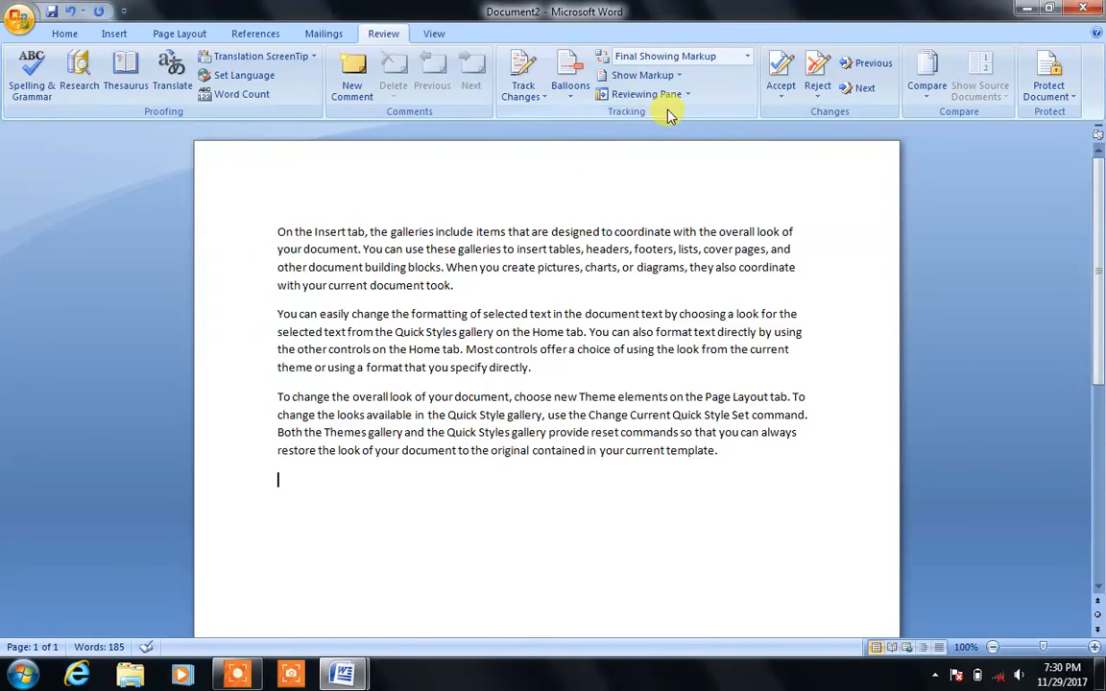
# Step: Turn on Track Changes and replace 'document' in paragraph one with 'file' as a tracked edit
pyautogui.click(524, 95)
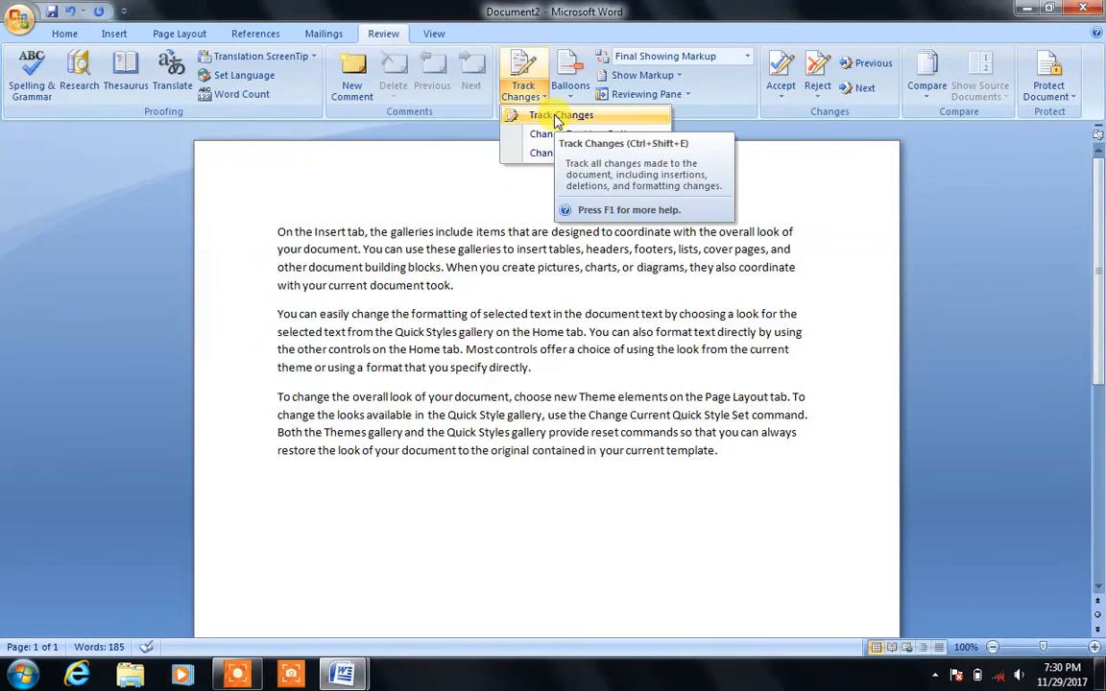
pyautogui.click(557, 116)
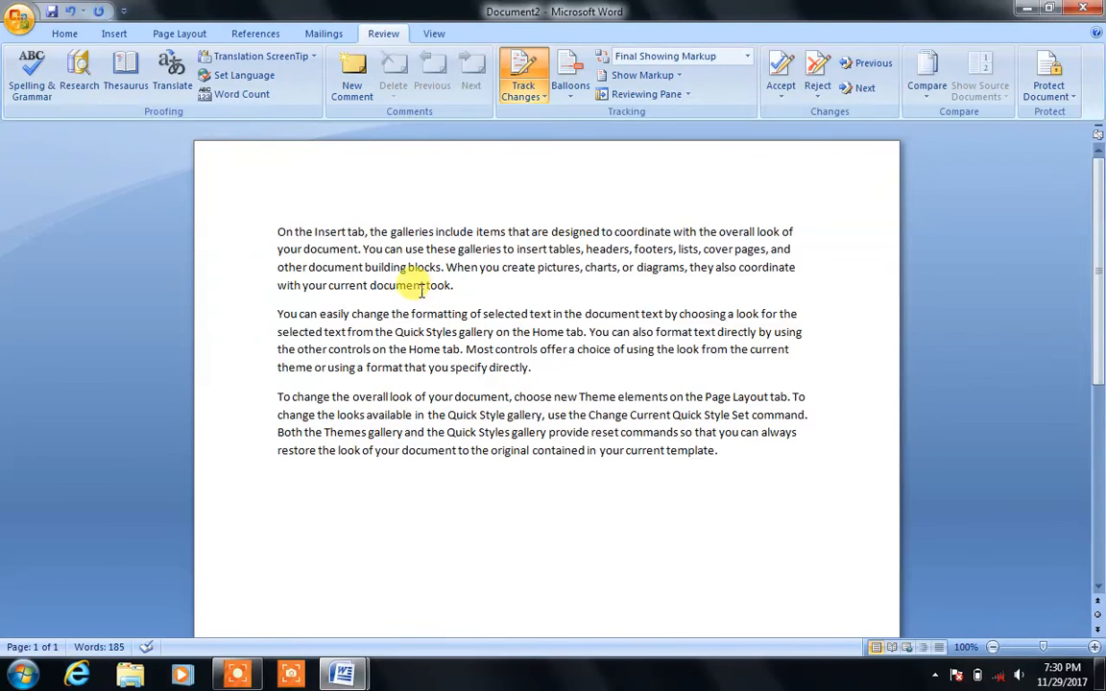
pyautogui.moveTo(424, 287); pyautogui.dragTo(371, 293)
pyautogui.write('file')
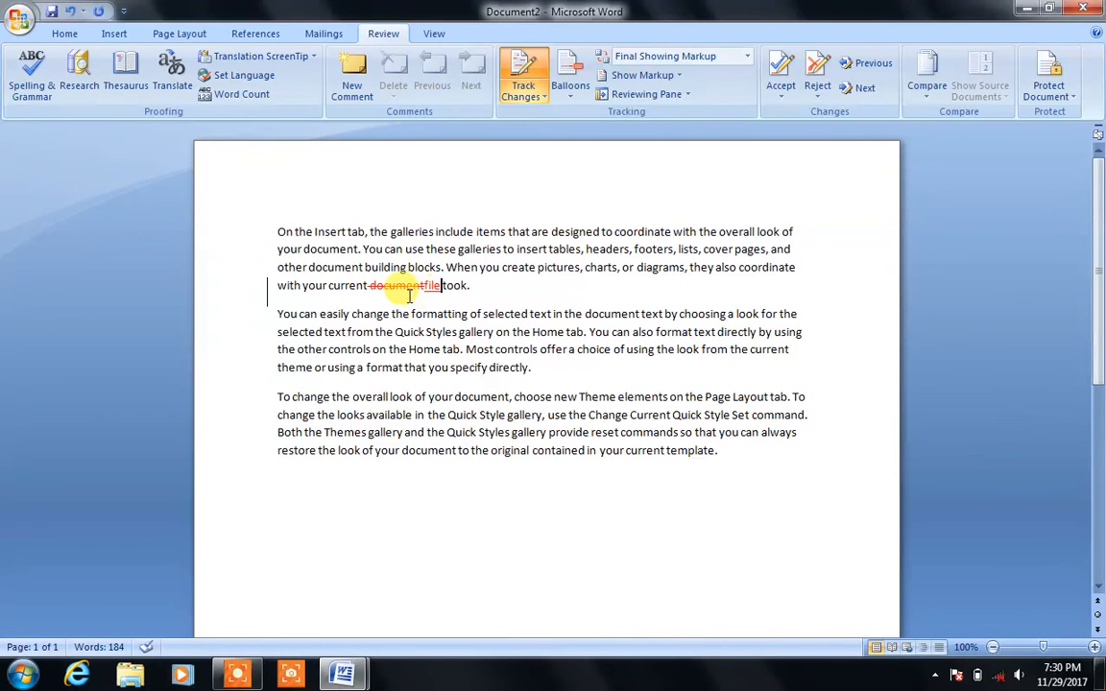
pyautogui.moveTo(431, 297)
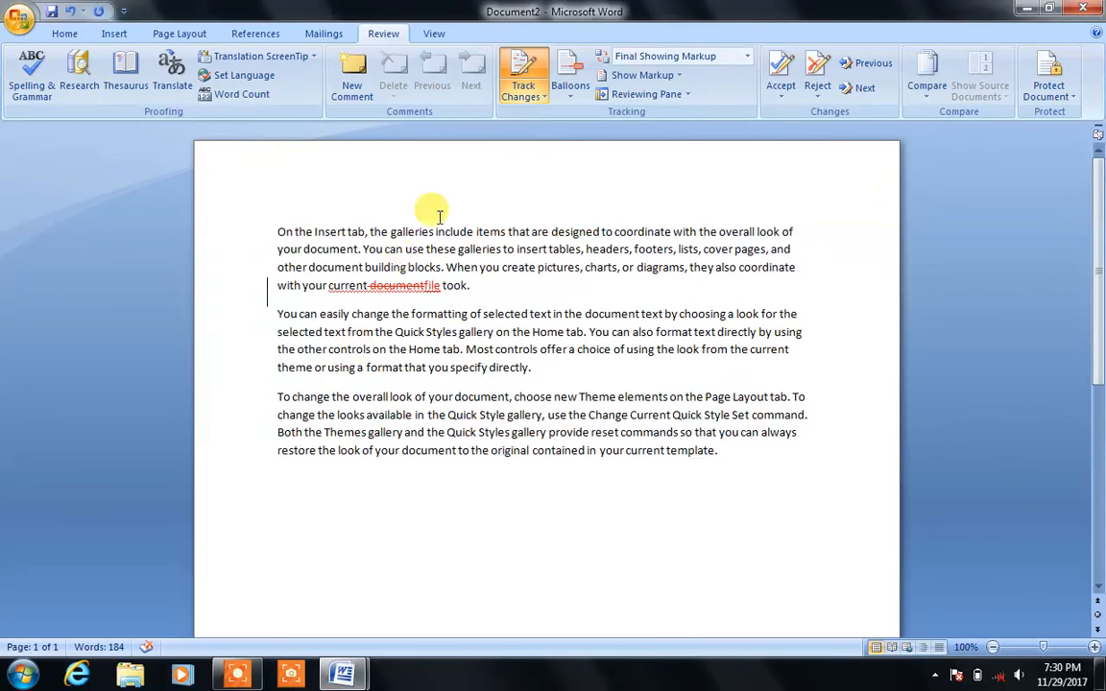
# Step: Undo the tracked replacements 'file' and 'asd', restoring 'document'
pyautogui.hotkey('ctrl', 'z')
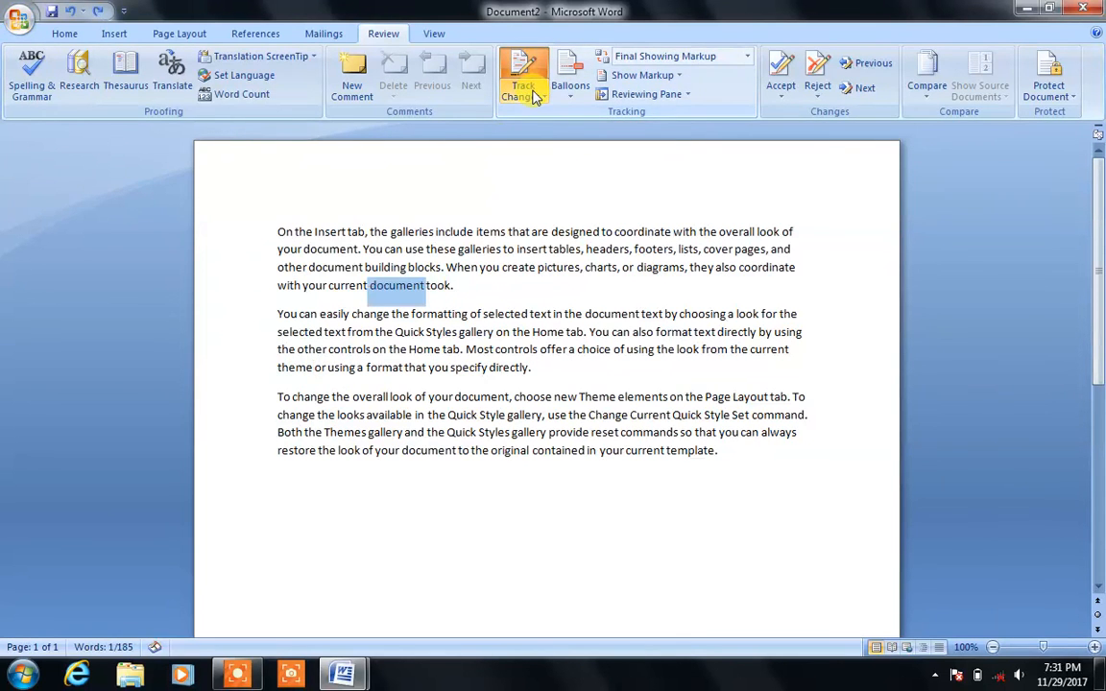
pyautogui.write('asd')
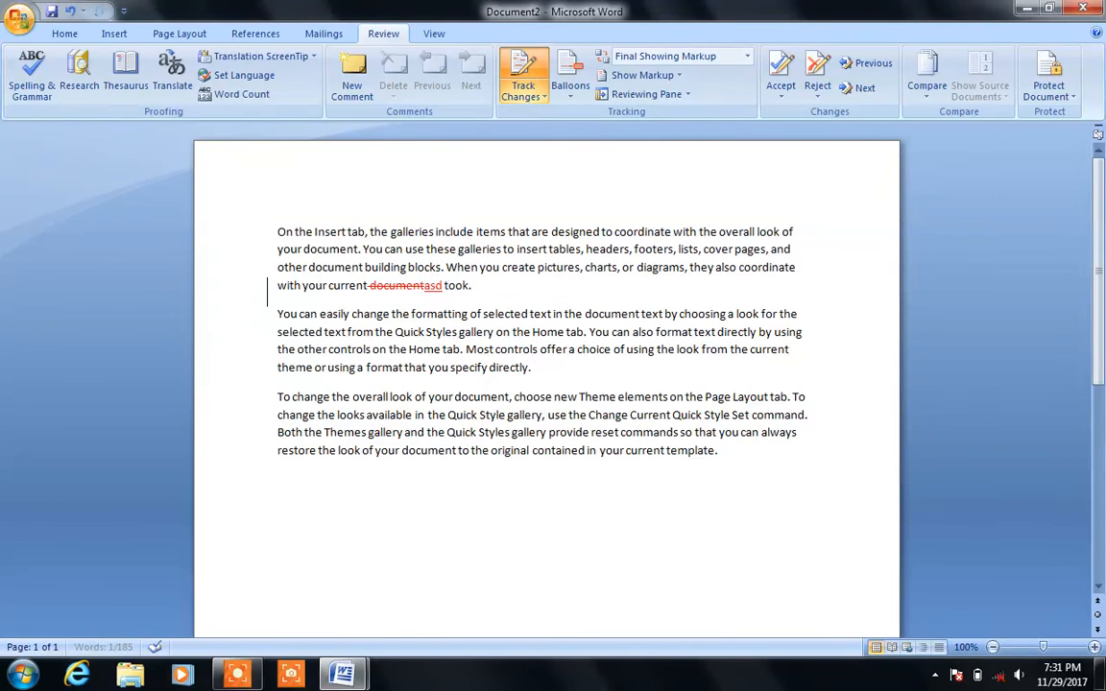
pyautogui.hotkey('ctrl', 'z')
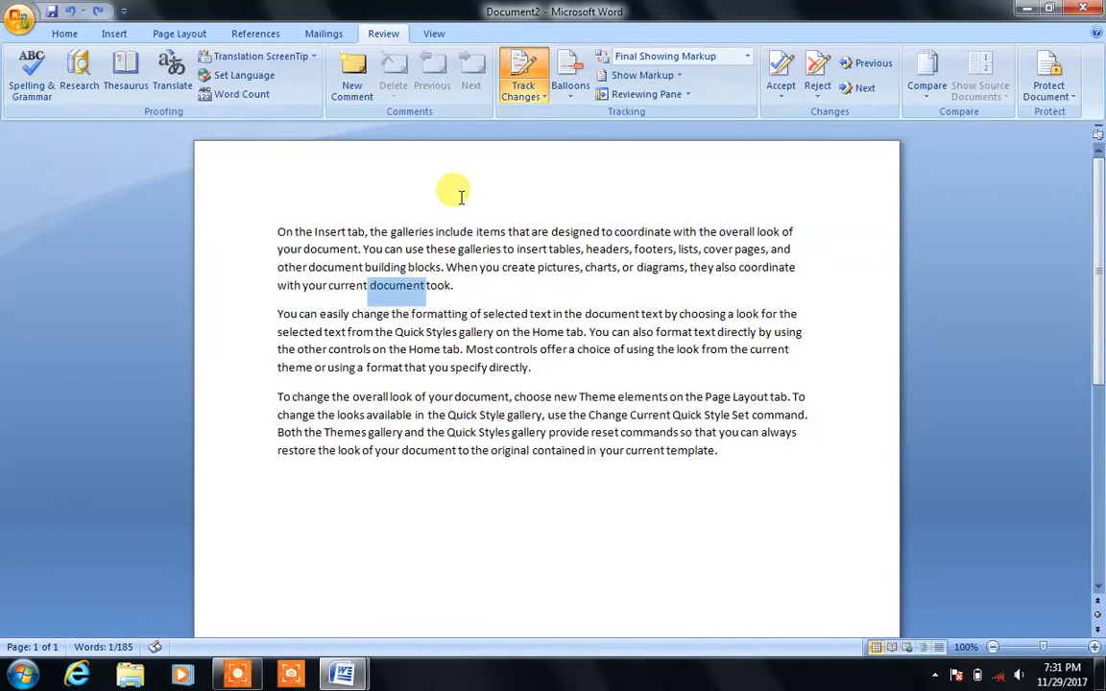
# Step: With tracking off, overwrite 'document' with 'file' in the first paragraph, correcting stray typing
pyautogui.click(539, 98)
pyautogui.click(530, 113)
pyautogui.write('dsfasfads')
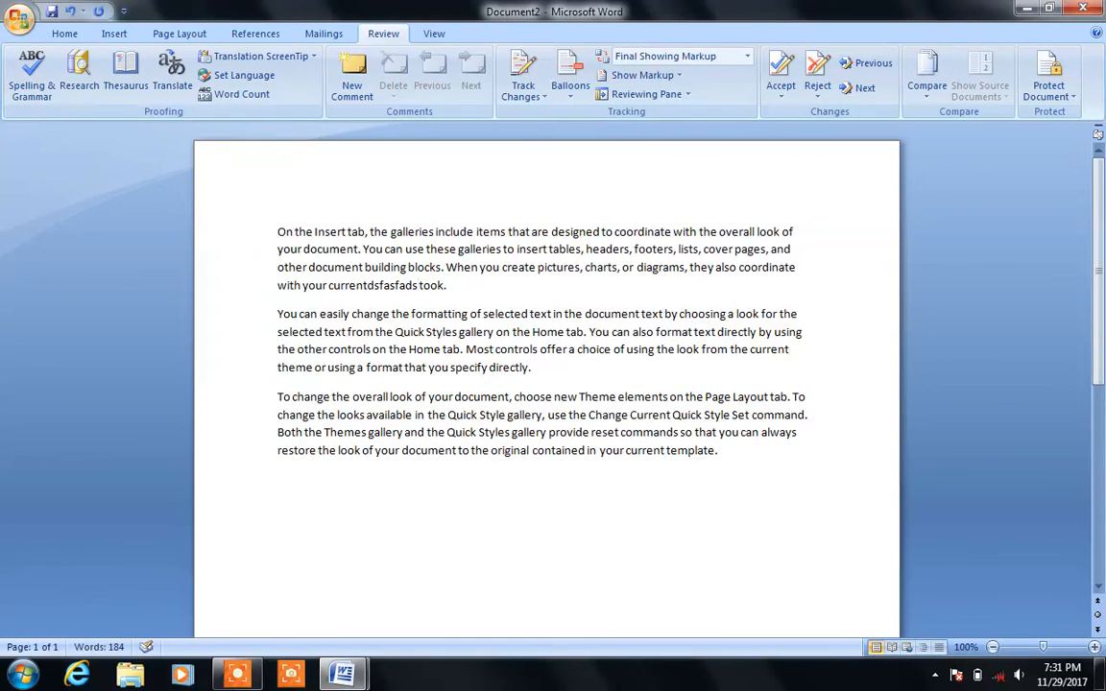
pyautogui.press('BackSpace')
pyautogui.press('BackSpace')
pyautogui.press('BackSpace')
pyautogui.press('BackSpace')
pyautogui.press('BackSpace')
pyautogui.press('BackSpace')
pyautogui.press('BackSpace')
pyautogui.press('BackSpace')
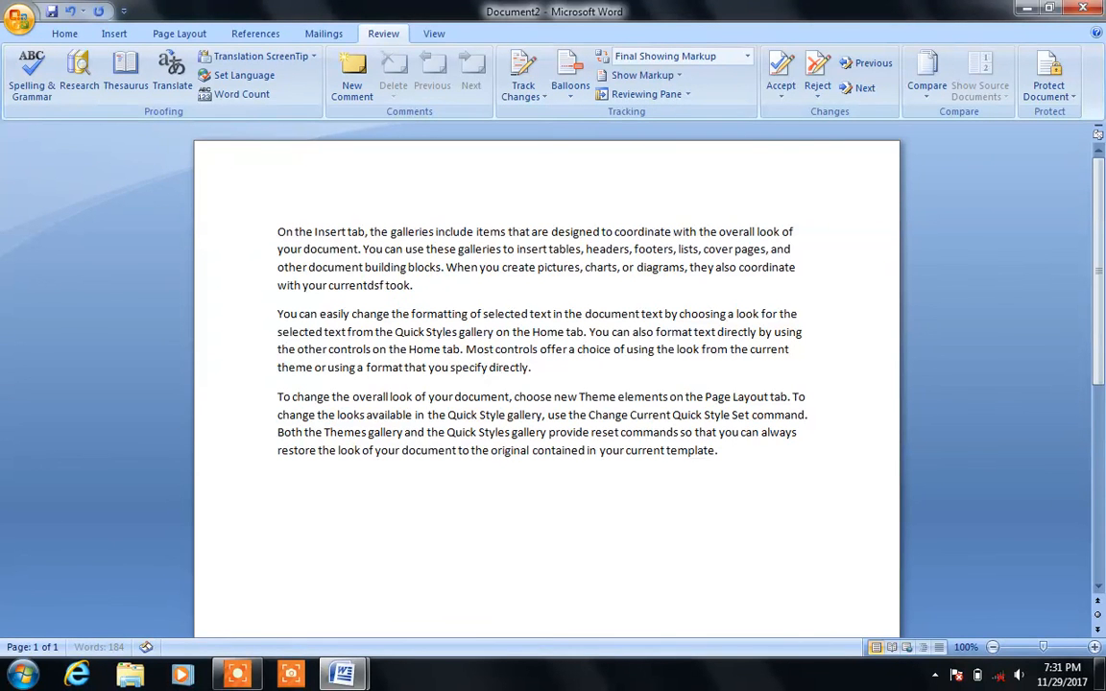
pyautogui.press('BackSpace')
pyautogui.write('file')
pyautogui.click(474, 415)
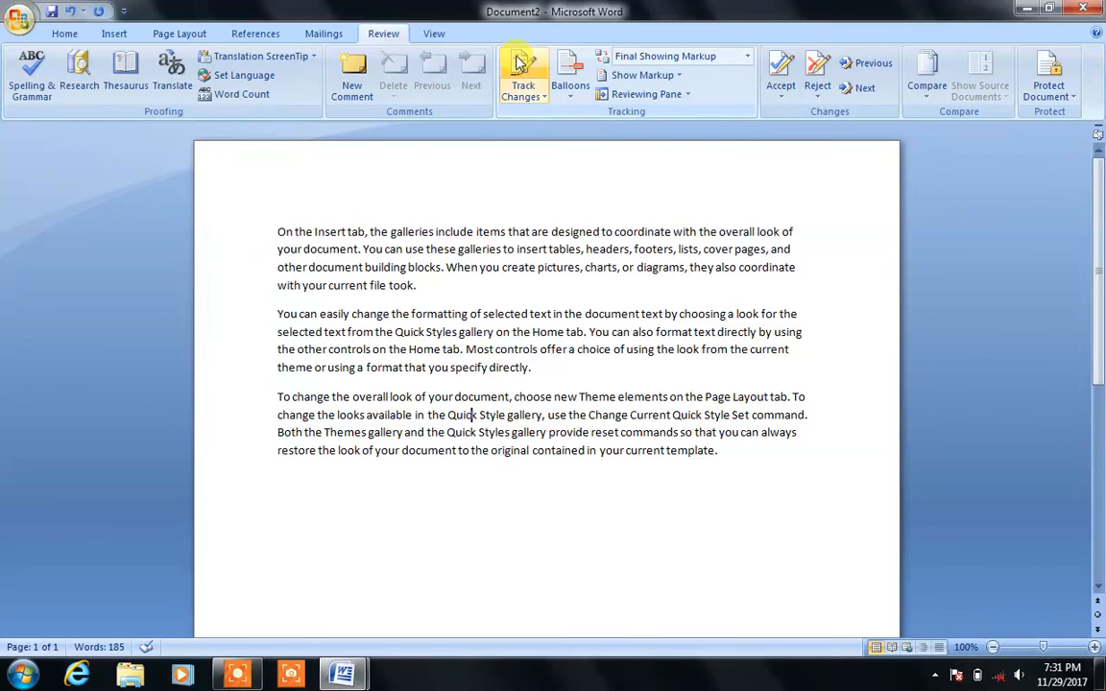
# Step: Switch Track Changes back on and select the word 'file' in the first paragraph
pyautogui.click(526, 88)
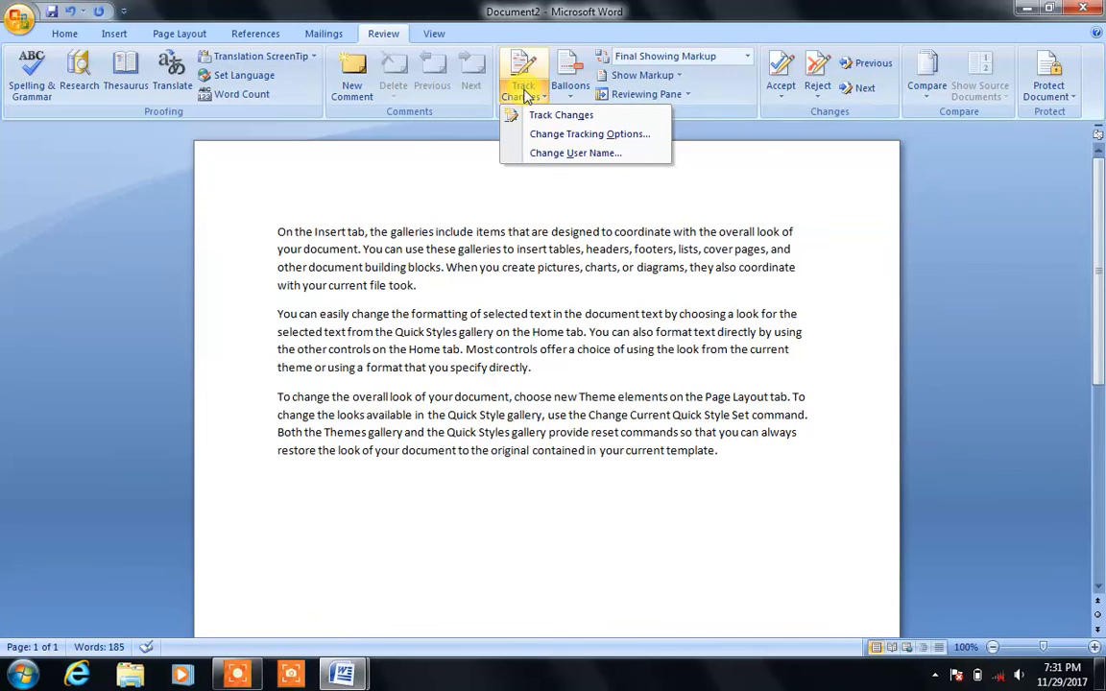
pyautogui.click(516, 212)
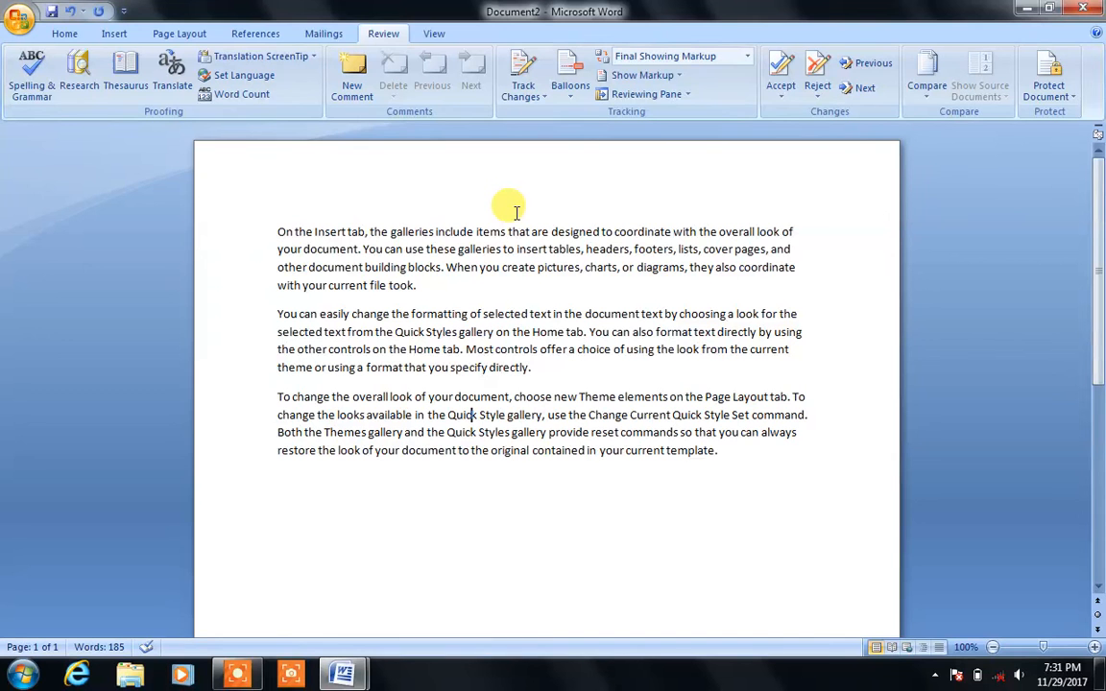
pyautogui.click(586, 281)
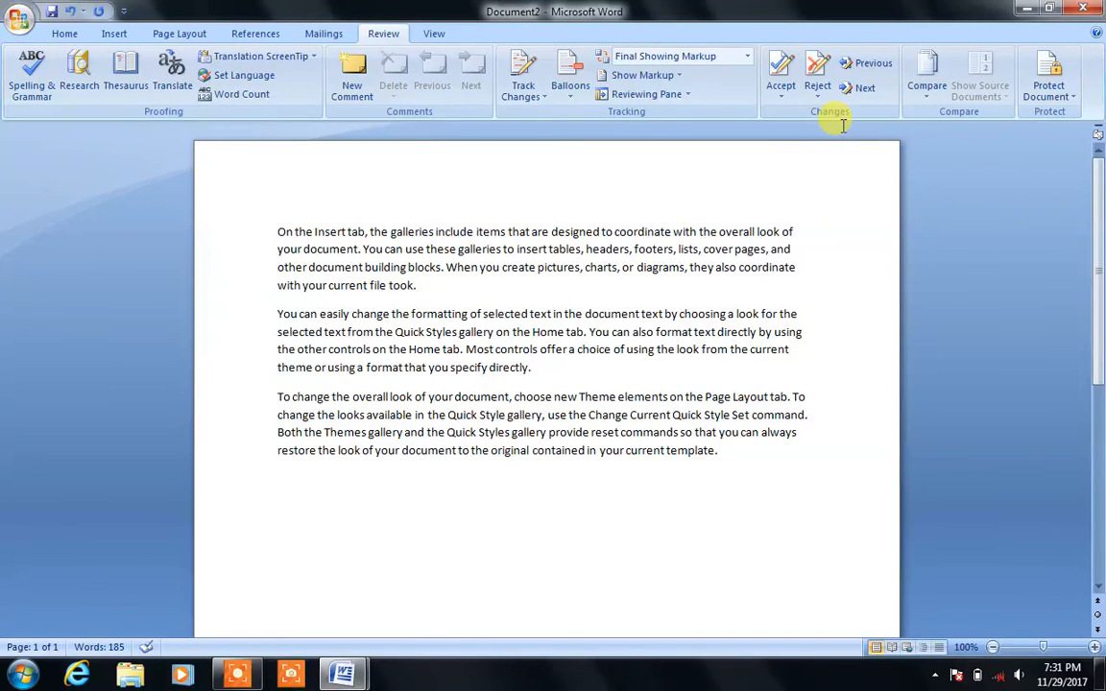
pyautogui.scroll(-1, 506, 239)
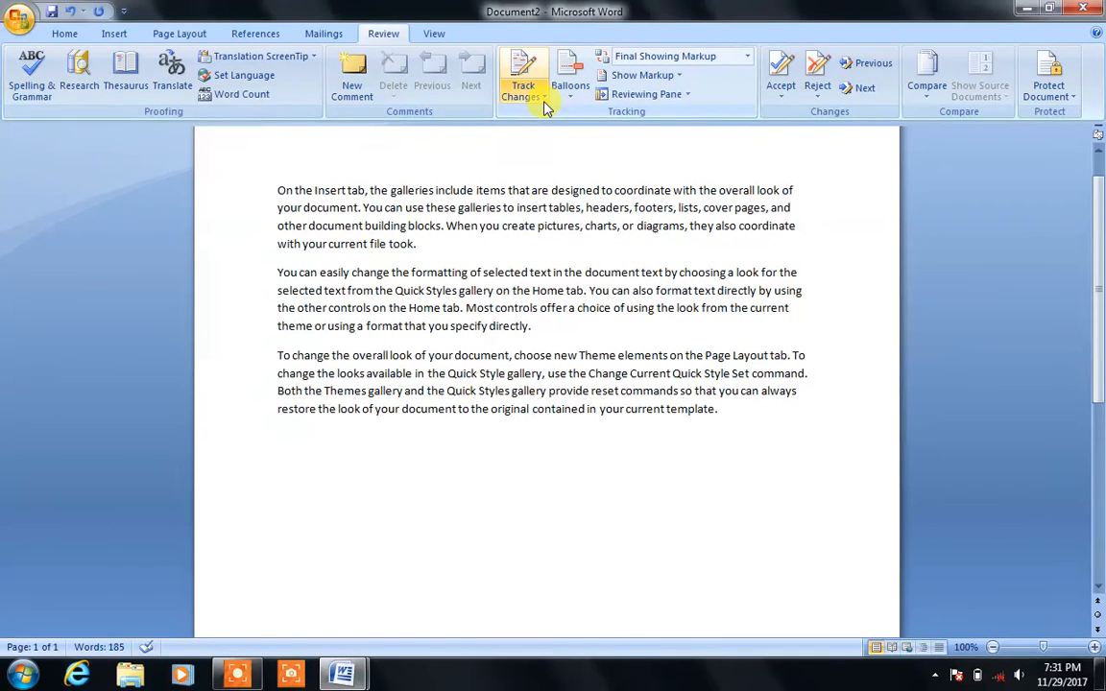
pyautogui.click(516, 98)
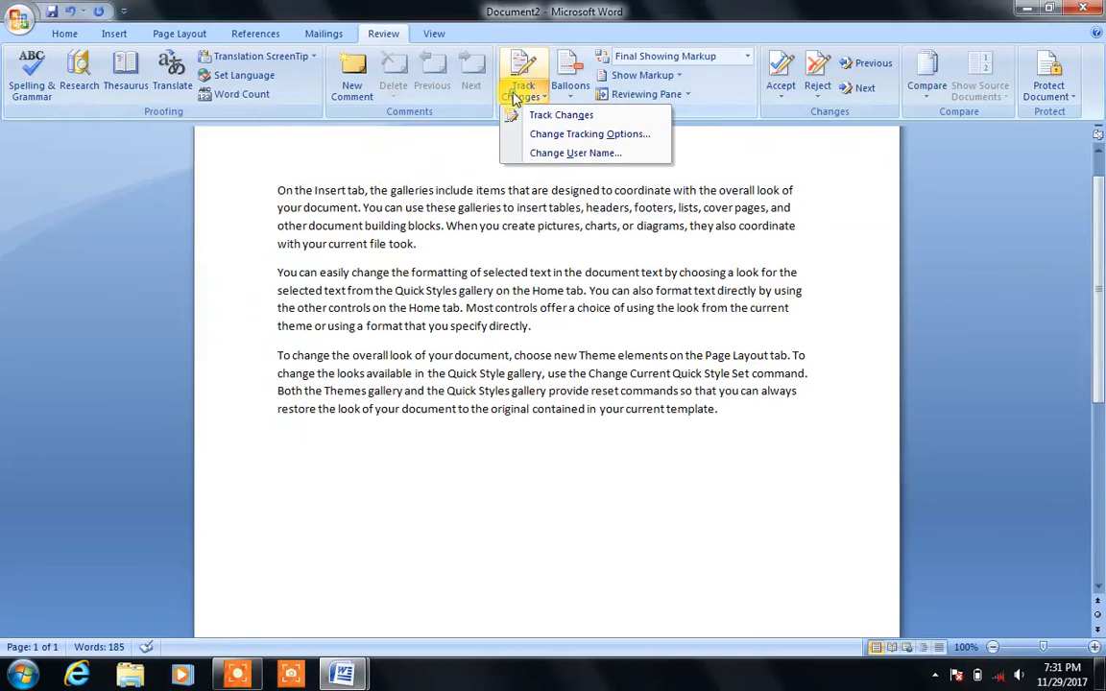
pyautogui.click(542, 117)
pyautogui.moveTo(391, 247); pyautogui.dragTo(372, 244)
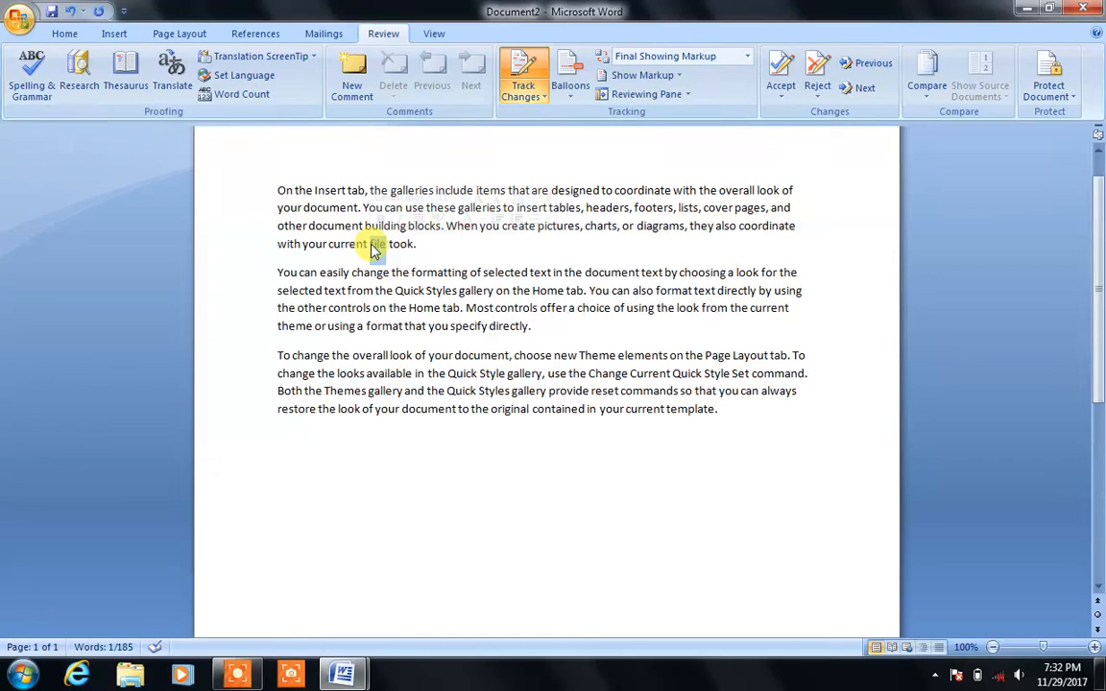
# Step: Replace 'file' with 'Document' as a tracked change in the first paragraph
pyautogui.press('Delete')
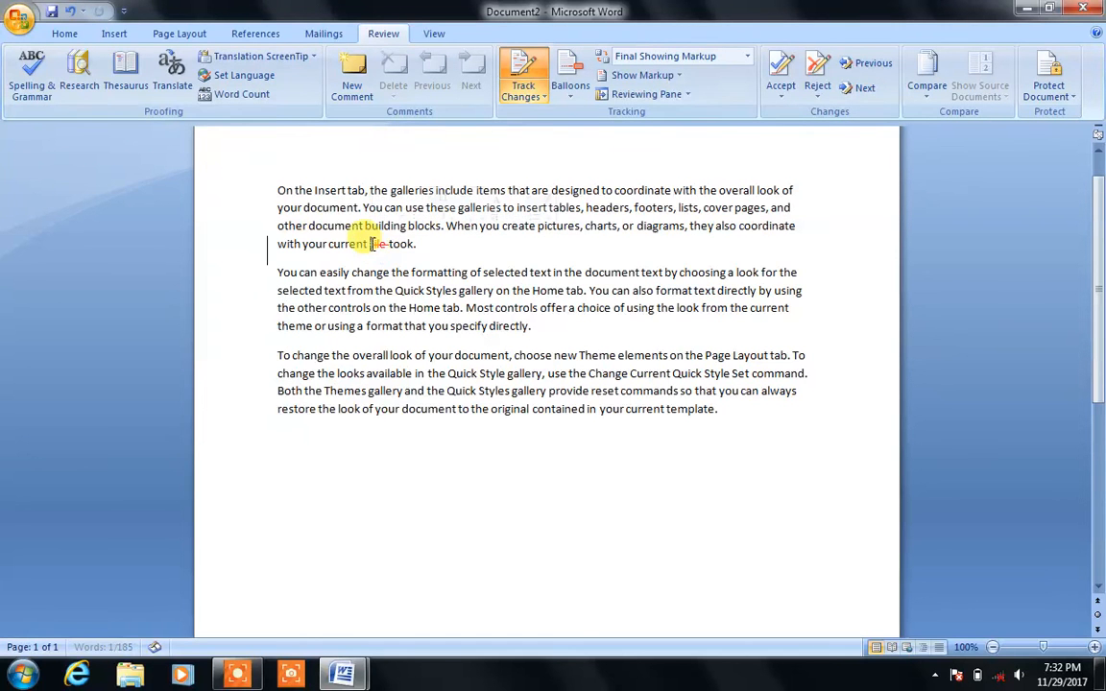
pyautogui.press('BackSpace')
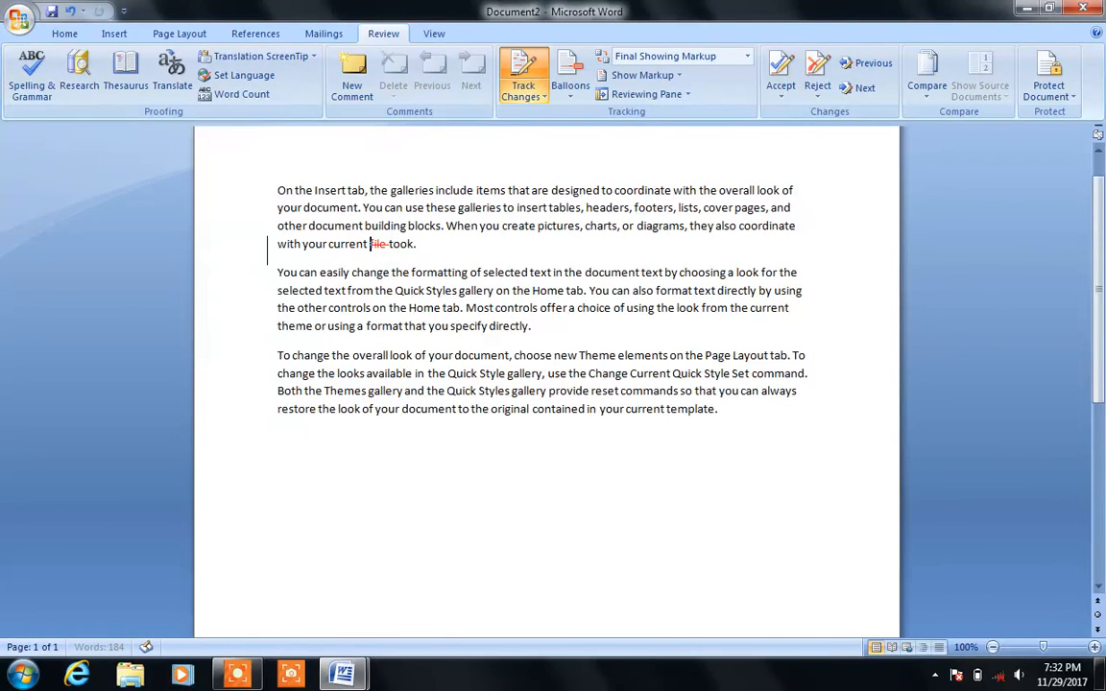
pyautogui.press('Right')
pyautogui.press('Right')
pyautogui.press('Right')
pyautogui.press('Right')
pyautogui.press('Right')
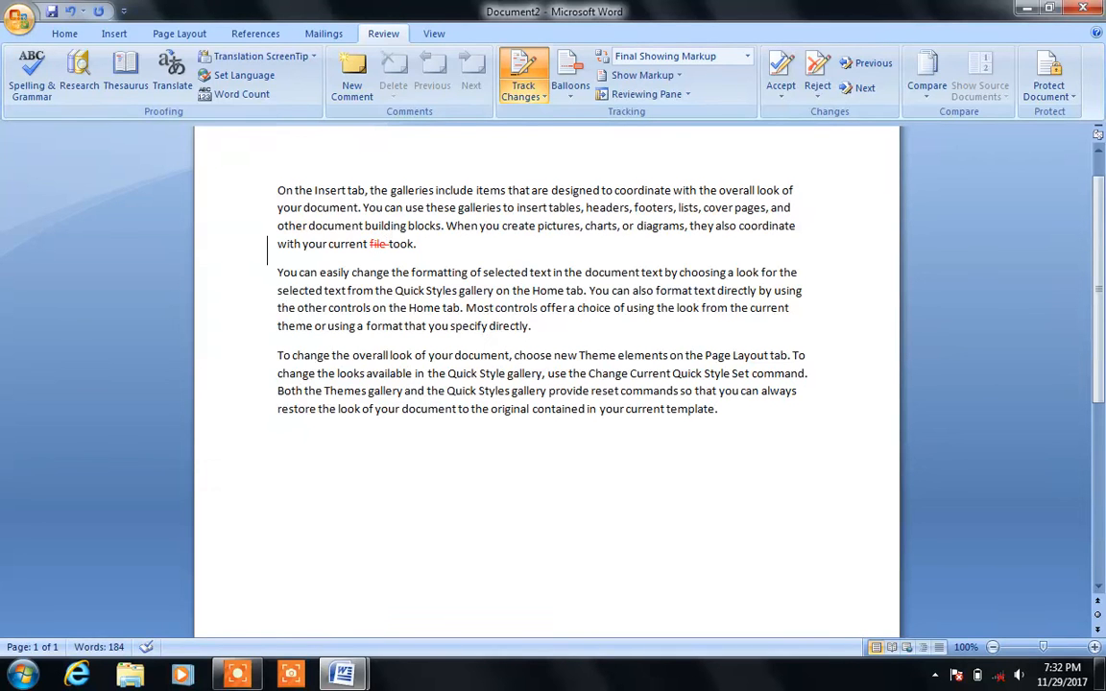
pyautogui.write('S')
pyautogui.press('BackSpace')
pyautogui.write('Docum')
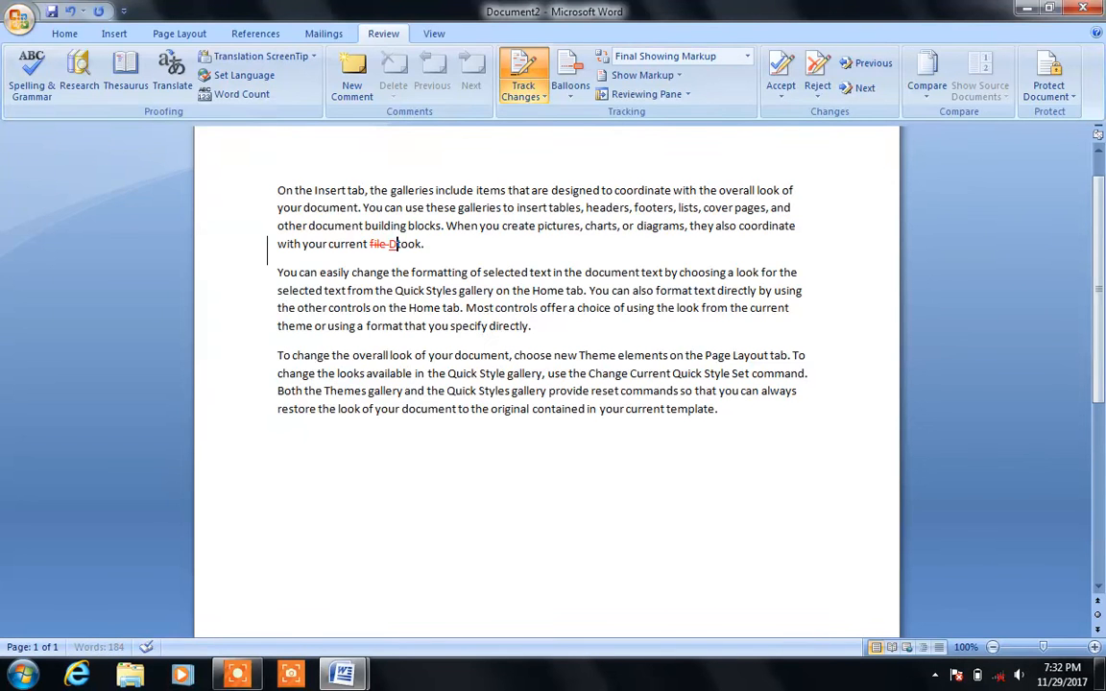
pyautogui.write('ent')
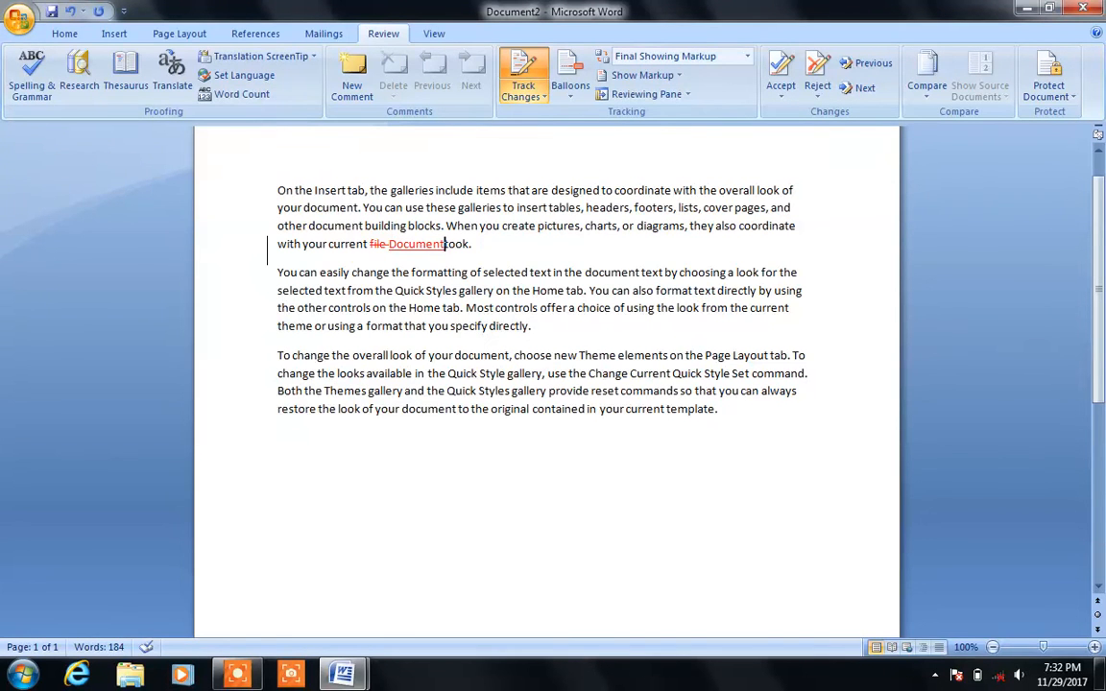
# Step: Overwrite the start of 'Quick' in paragraph two with random letters 'ase;asdfjasljfkl'
pyautogui.click(381, 290)
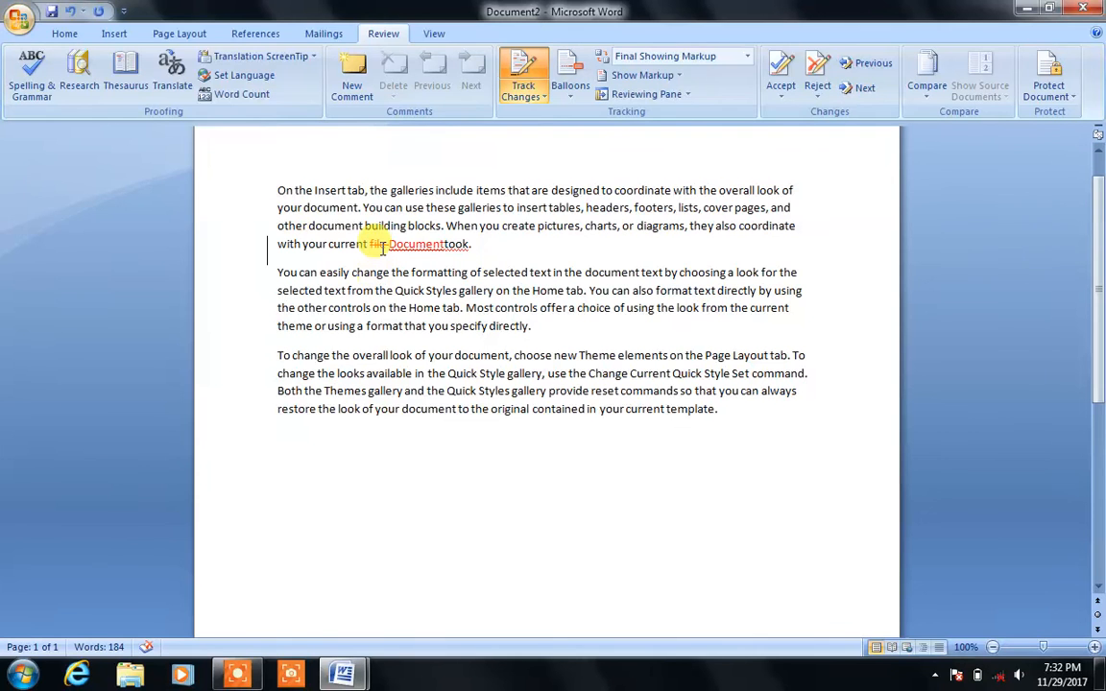
pyautogui.moveTo(407, 244)
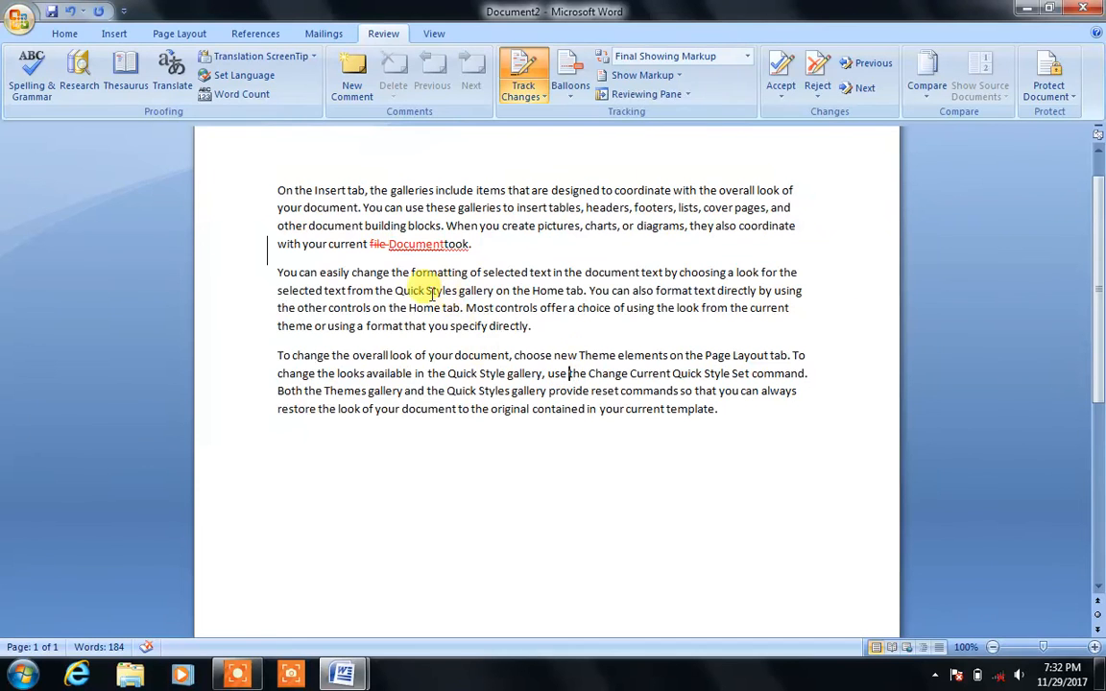
pyautogui.moveTo(419, 288); pyautogui.dragTo(396, 283)
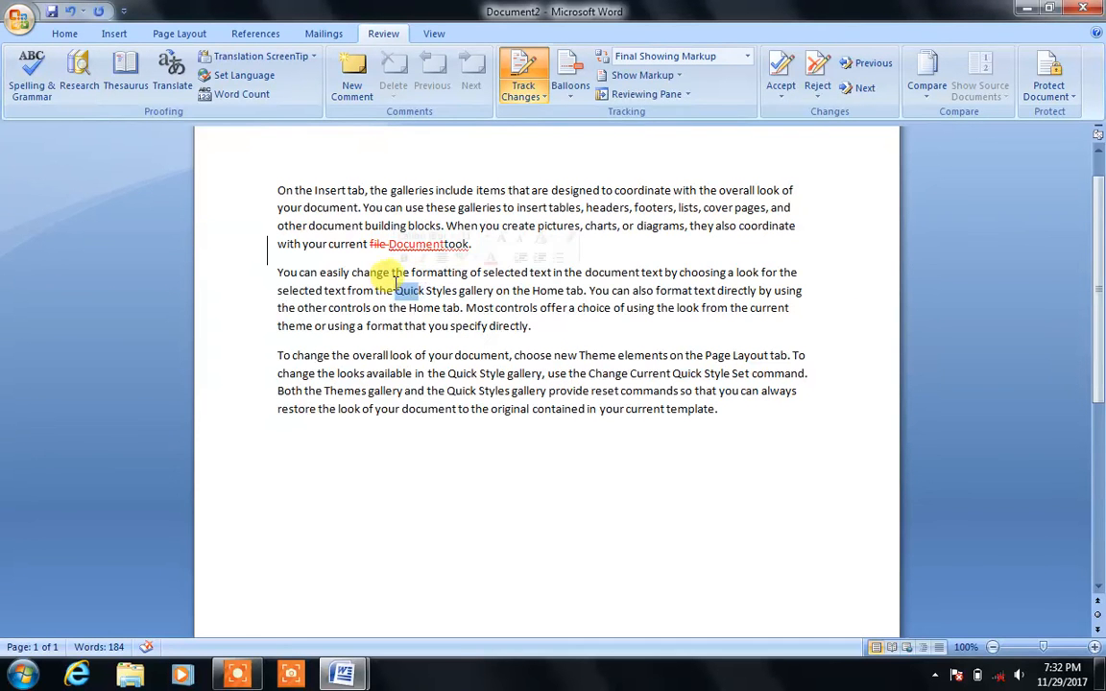
pyautogui.write('ase;asdfjasljfkl')
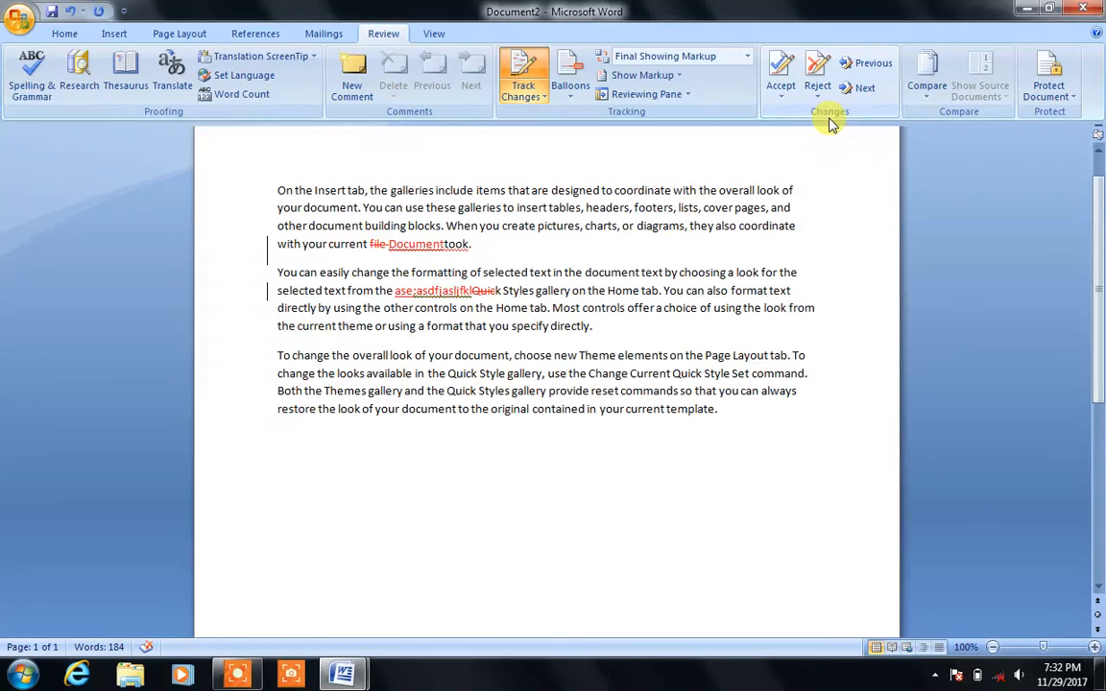
pyautogui.click(863, 88)
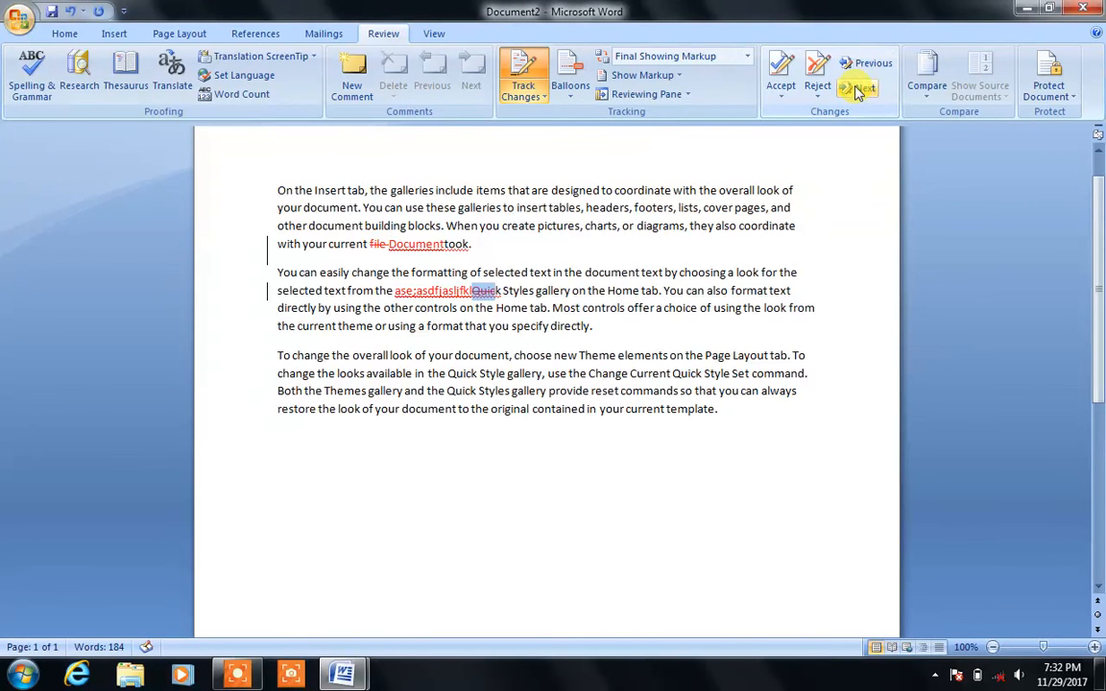
# Step: Step through the tracked revisions and accept the deletion of 'Quick', confirming with OK
pyautogui.click(868, 63)
pyautogui.click(867, 63)
pyautogui.click(867, 63)
pyautogui.click(863, 89)
pyautogui.click(864, 88)
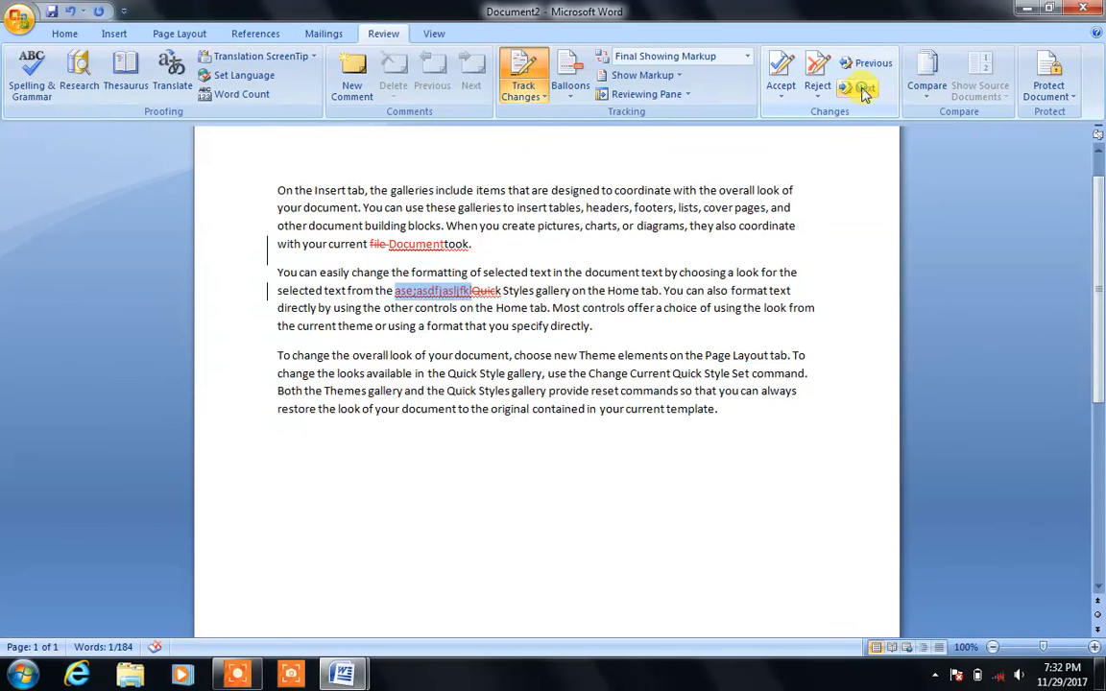
pyautogui.click(863, 88)
pyautogui.click(781, 93)
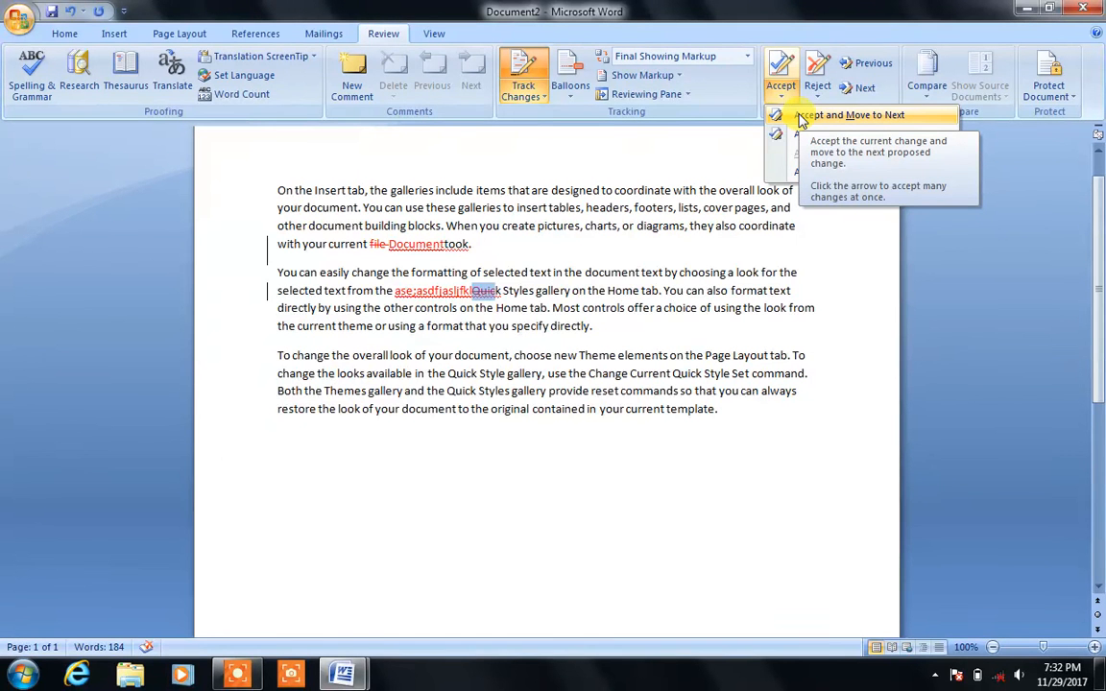
pyautogui.click(802, 116)
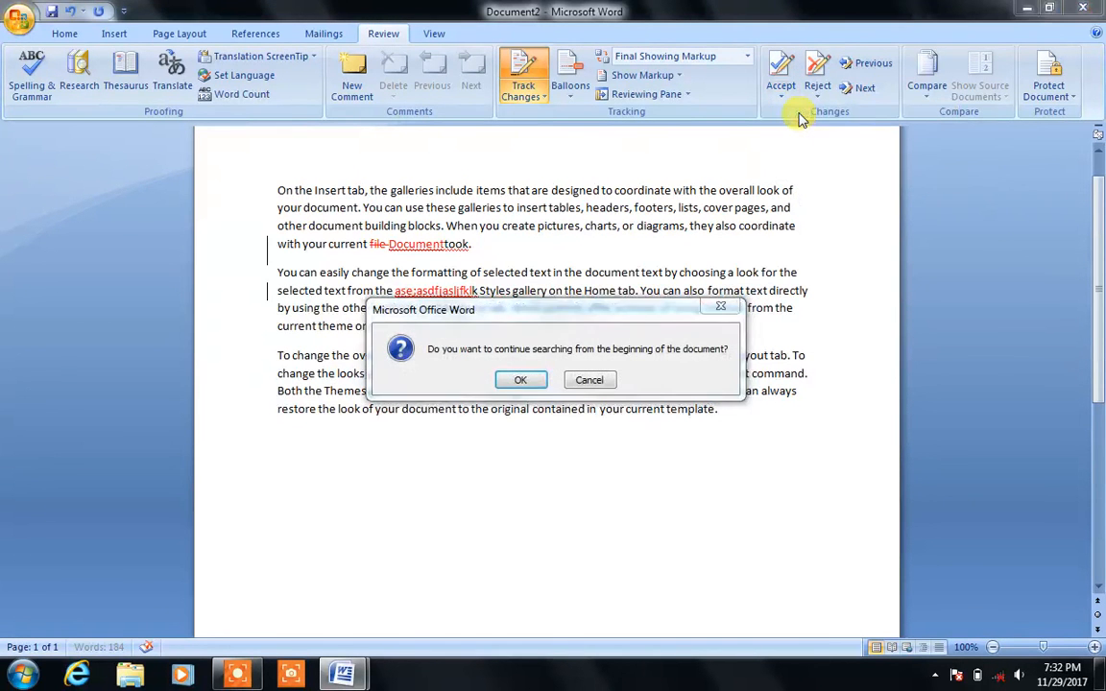
pyautogui.click(520, 380)
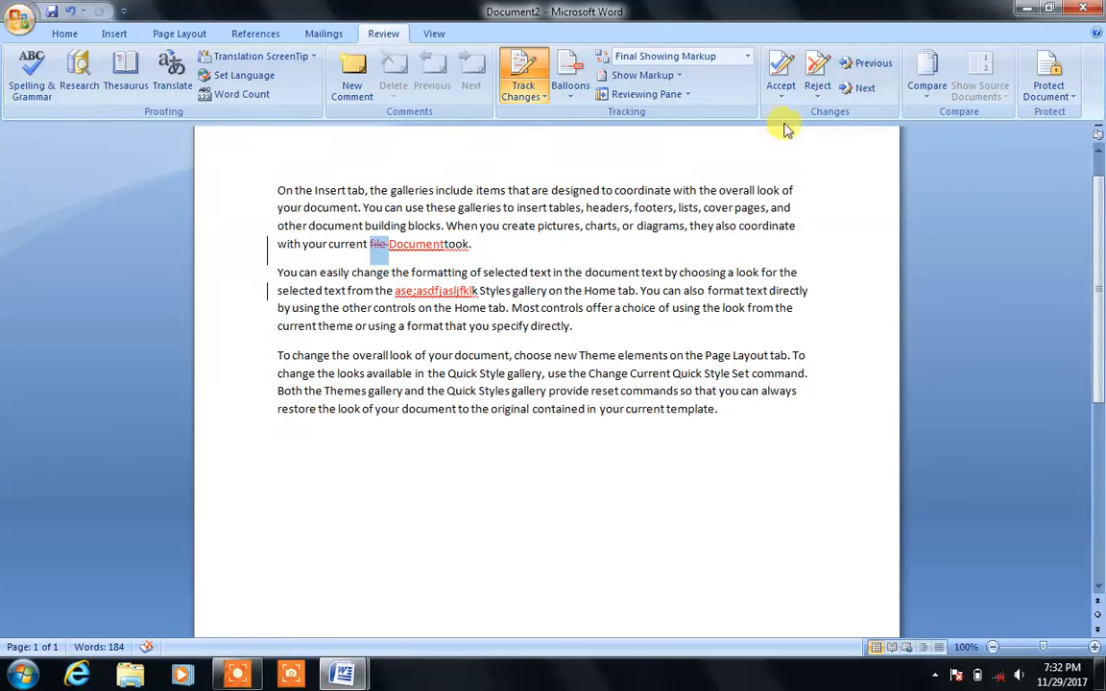
# Step: Accept the remaining tracked changes for 'file' and 'Document', then insert a space before 'took'
pyautogui.click(792, 91)
pyautogui.click(800, 115)
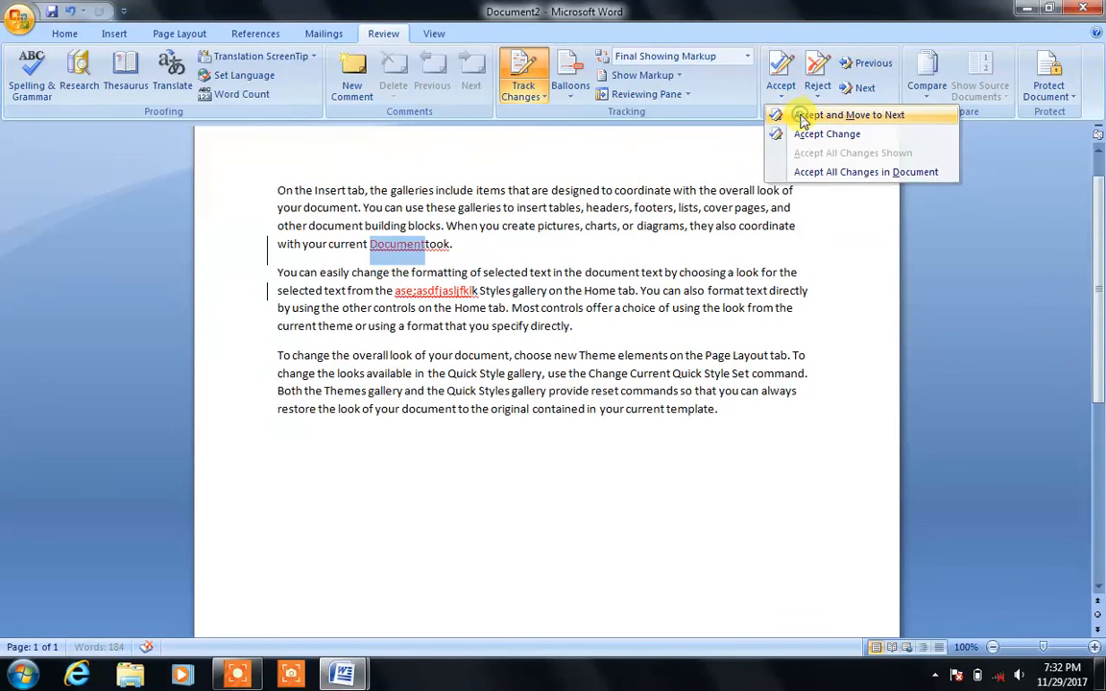
pyautogui.click(795, 102)
pyautogui.click(800, 115)
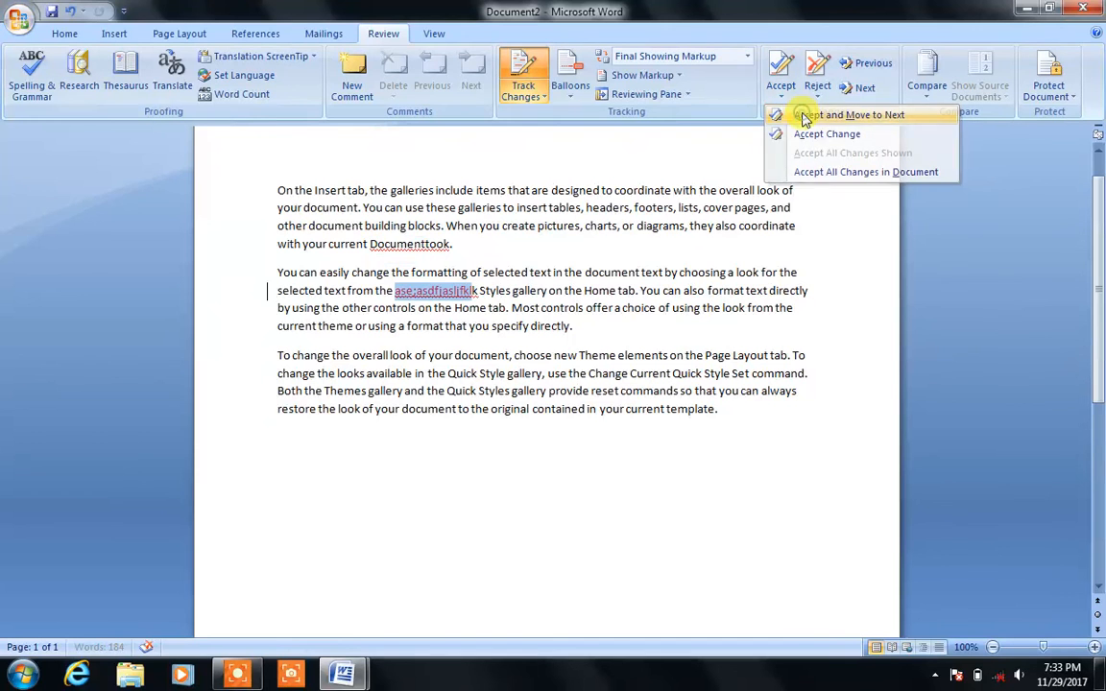
pyautogui.click(428, 293)
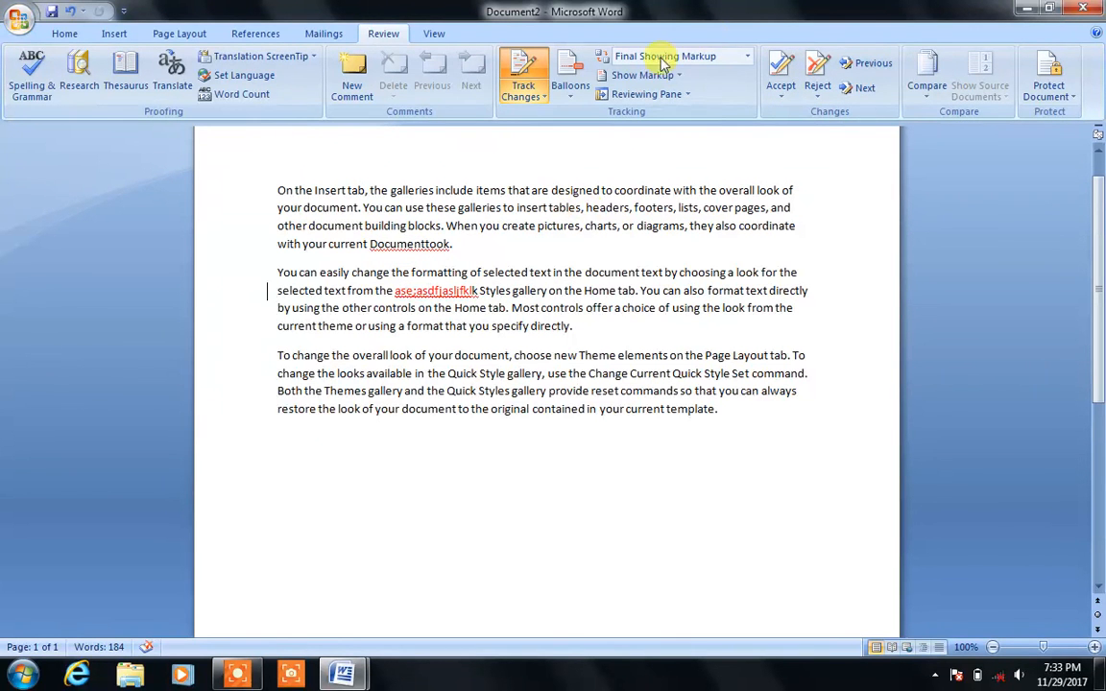
pyautogui.click(781, 86)
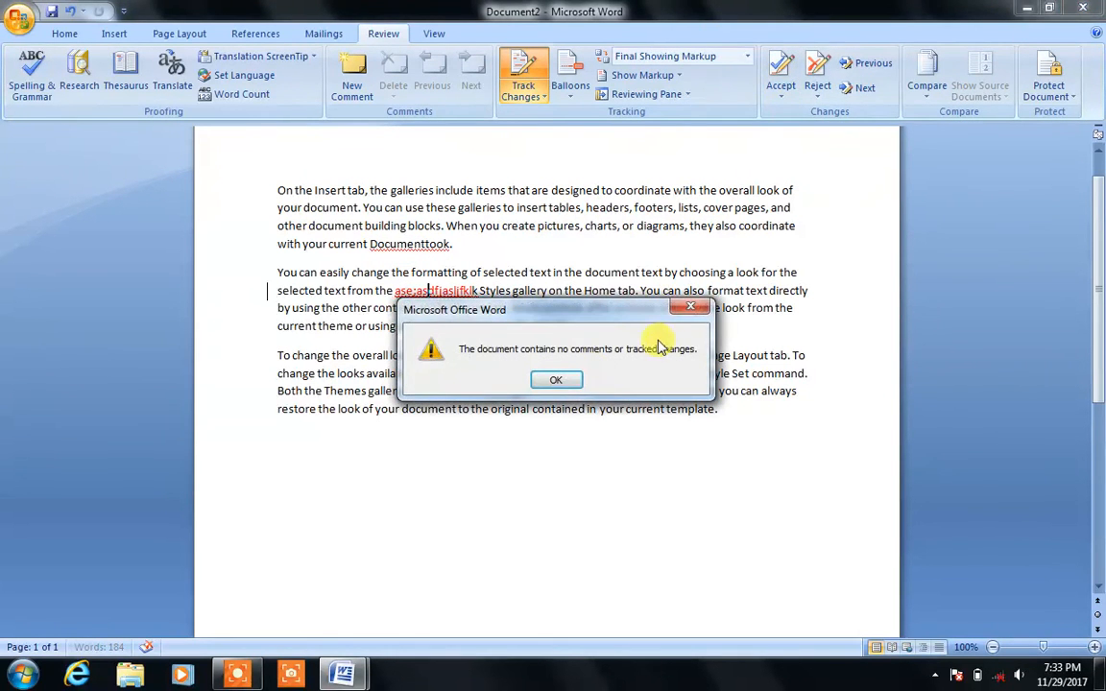
pyautogui.click(573, 383)
pyautogui.click(513, 358)
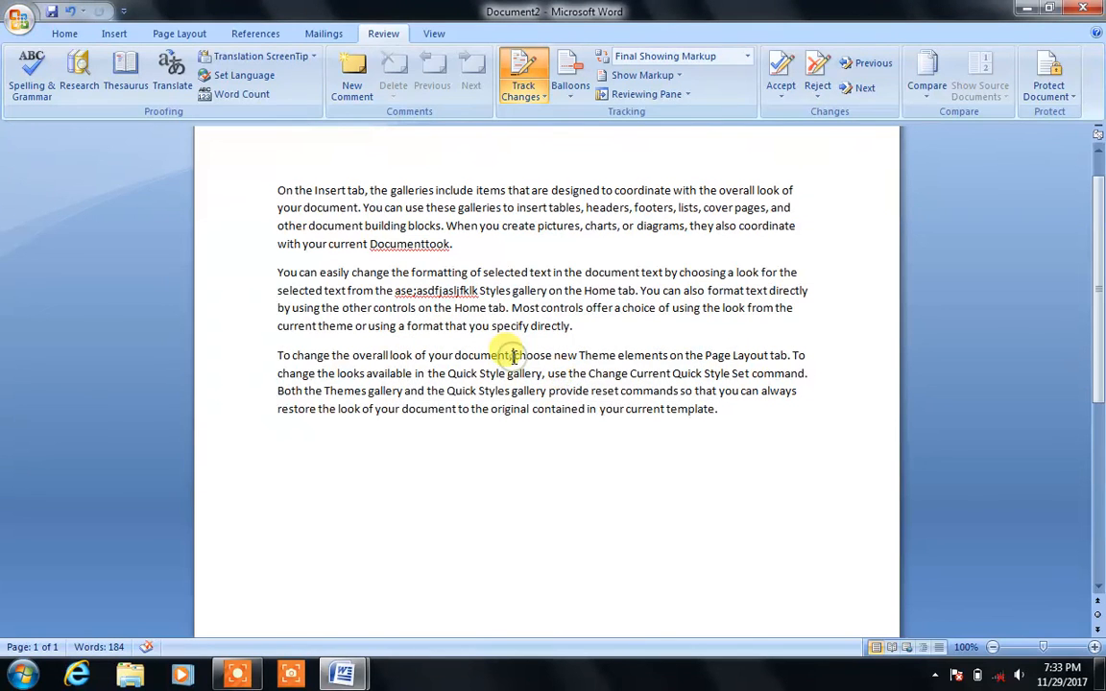
pyautogui.click(427, 244)
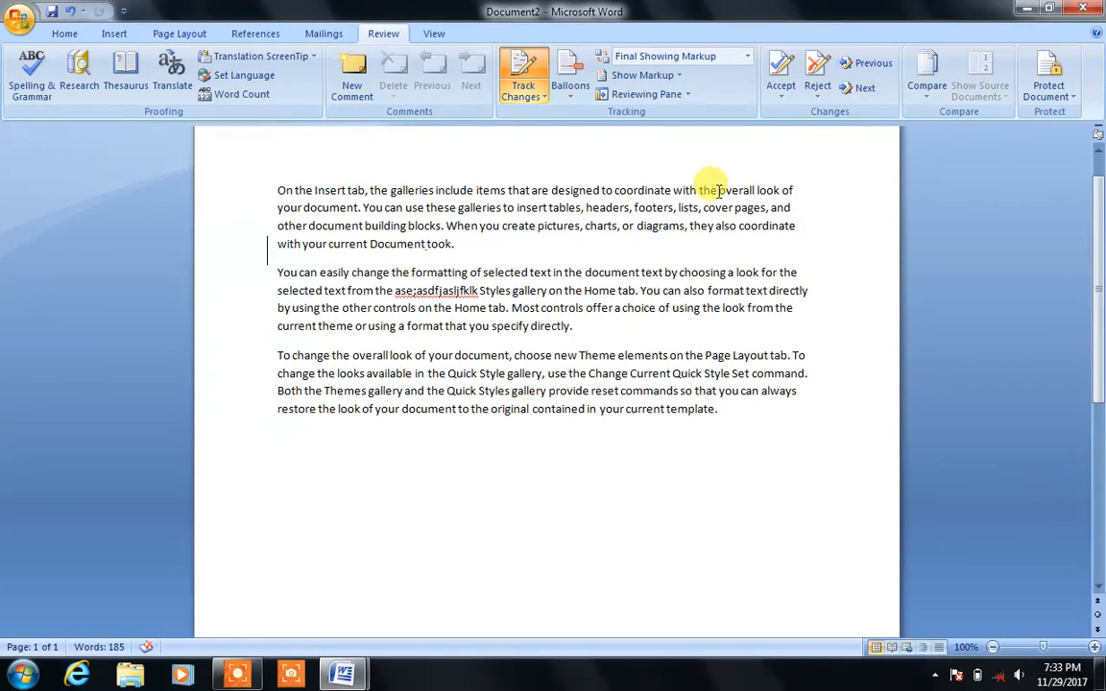
# Step: Reject the tracked changes one by one, then choose Reject All Changes in Document
pyautogui.click(814, 89)
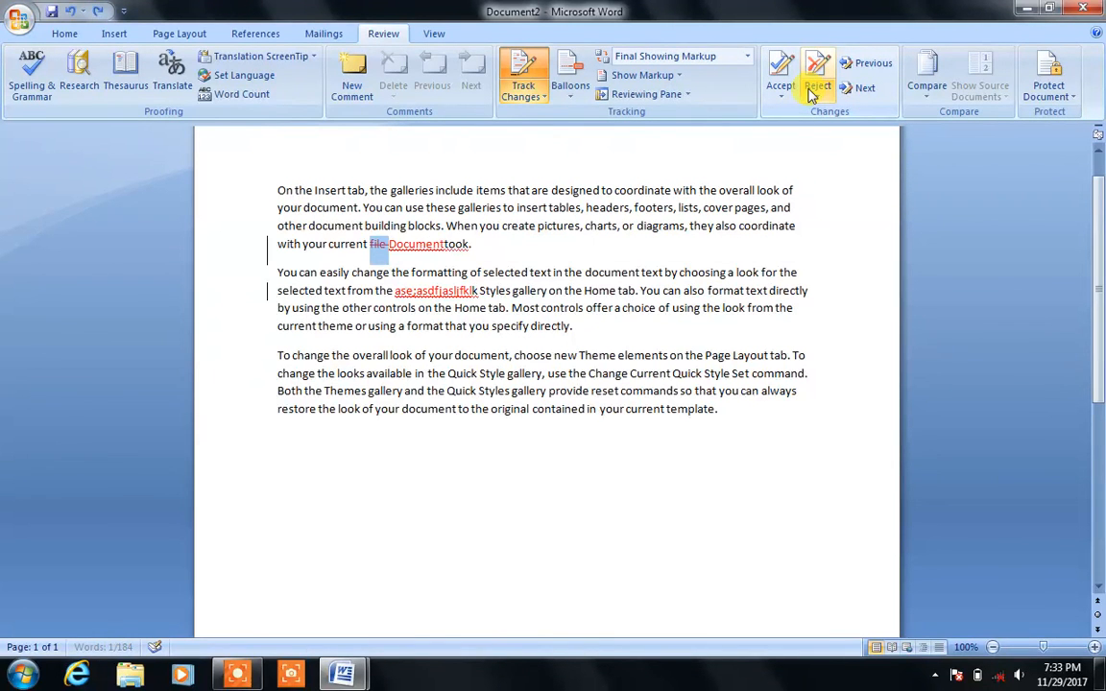
pyautogui.click(810, 89)
pyautogui.click(818, 91)
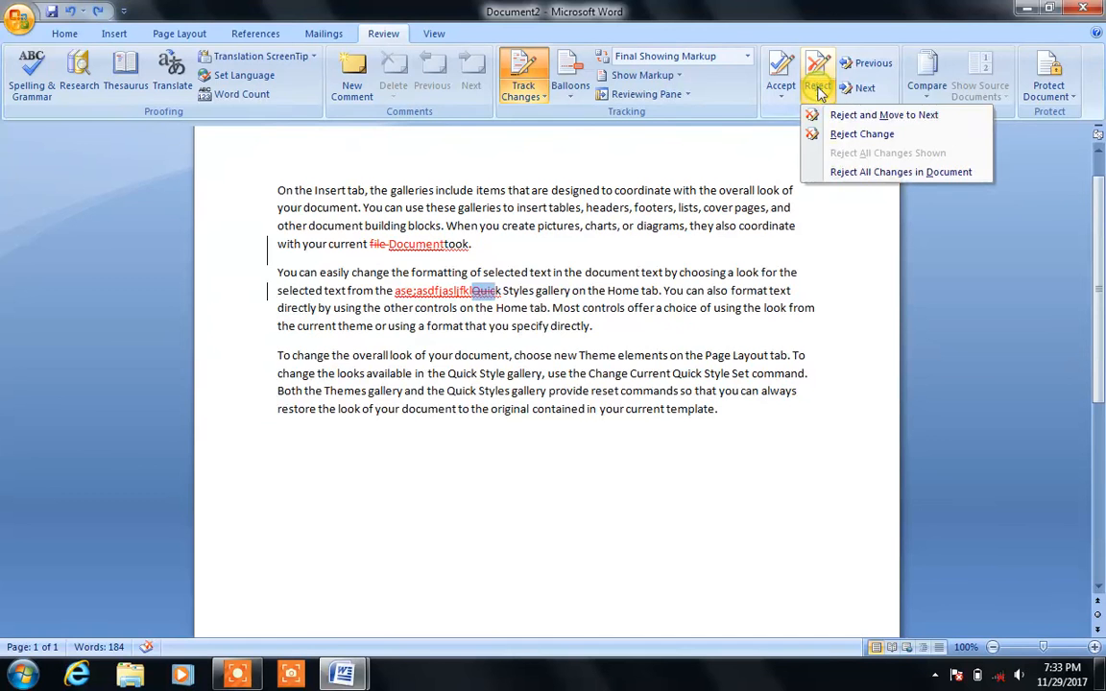
pyautogui.click(843, 114)
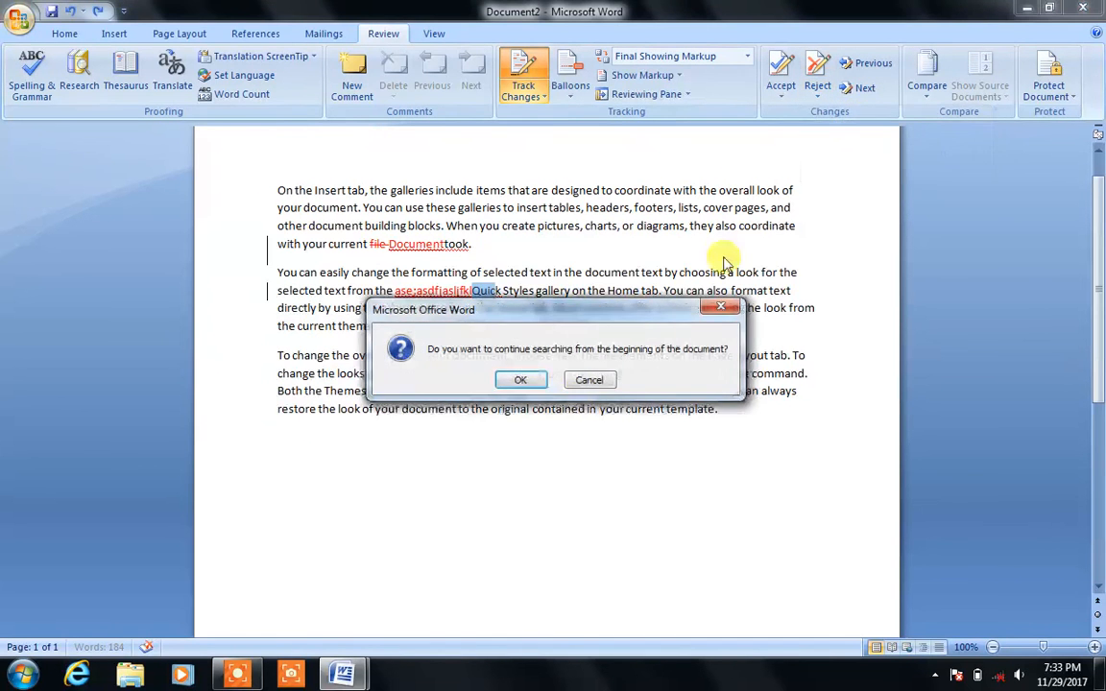
pyautogui.click(518, 379)
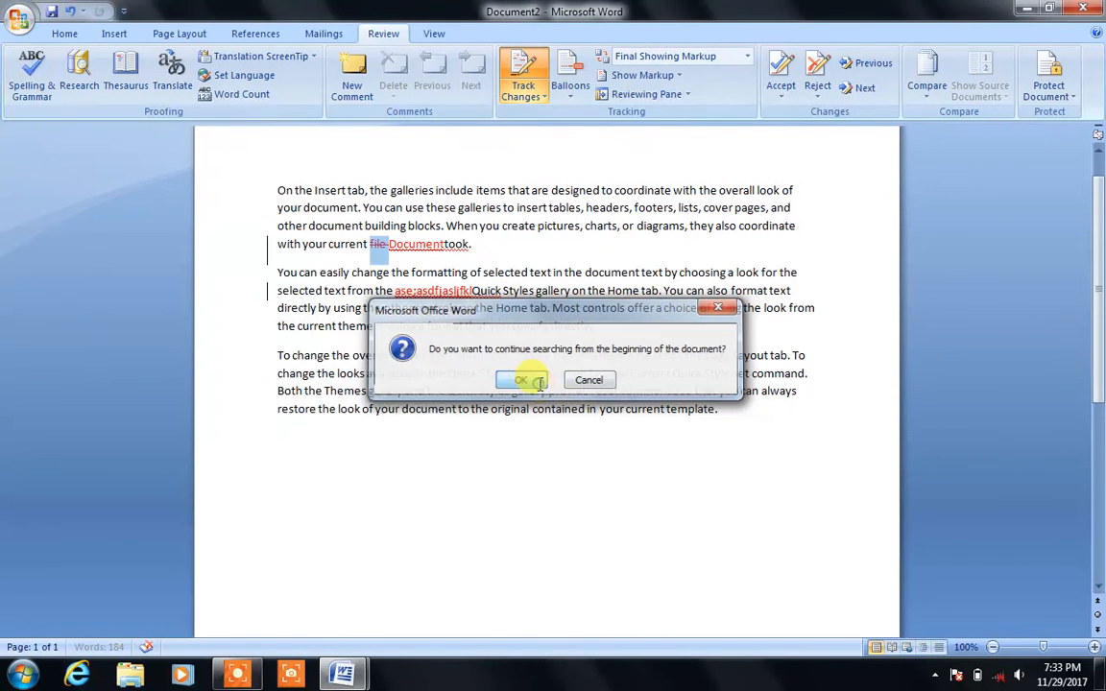
pyautogui.click(818, 93)
pyautogui.click(847, 171)
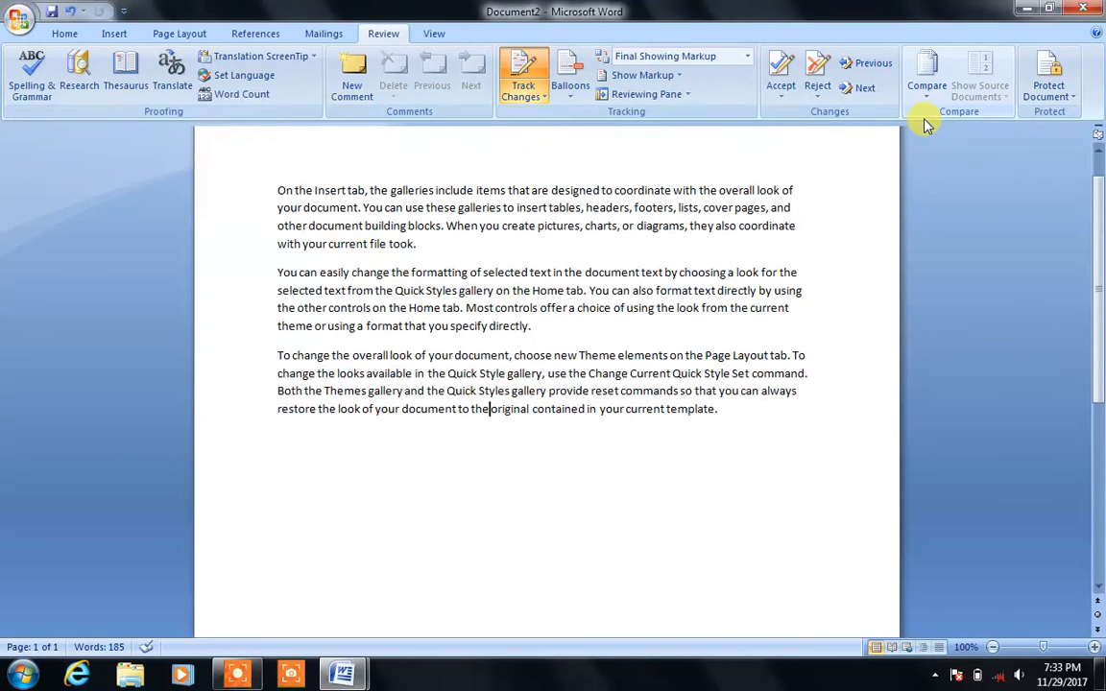
pyautogui.click(934, 676)
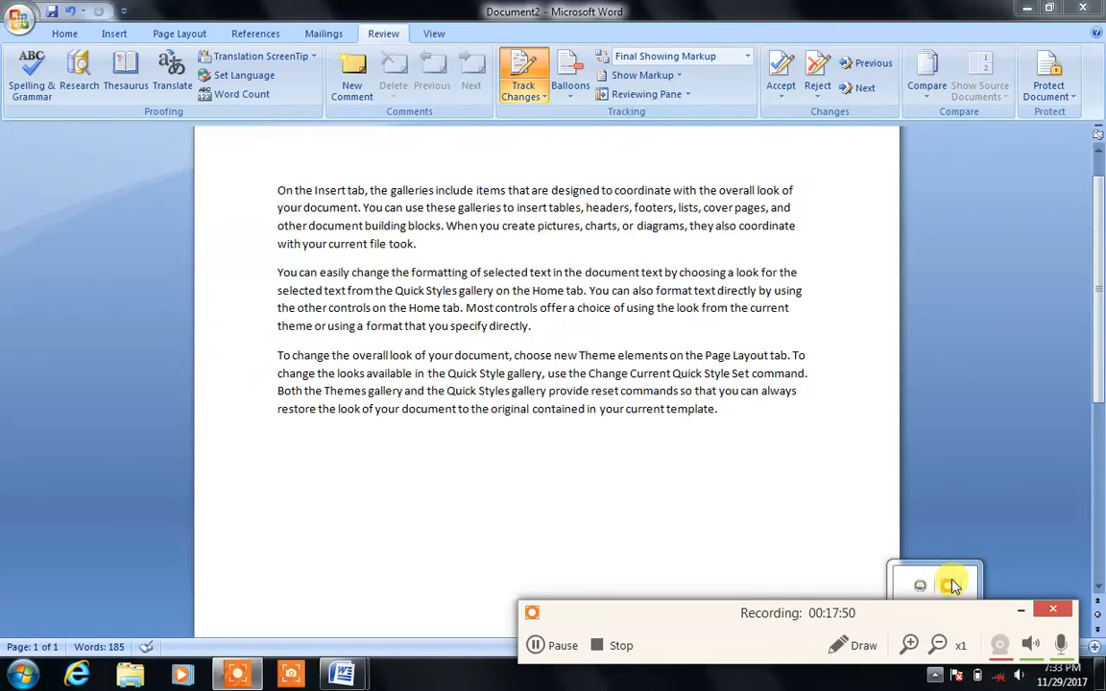
# Step: Create the new blank document and place the insertion point on its empty last line
pyautogui.click(1021, 609)
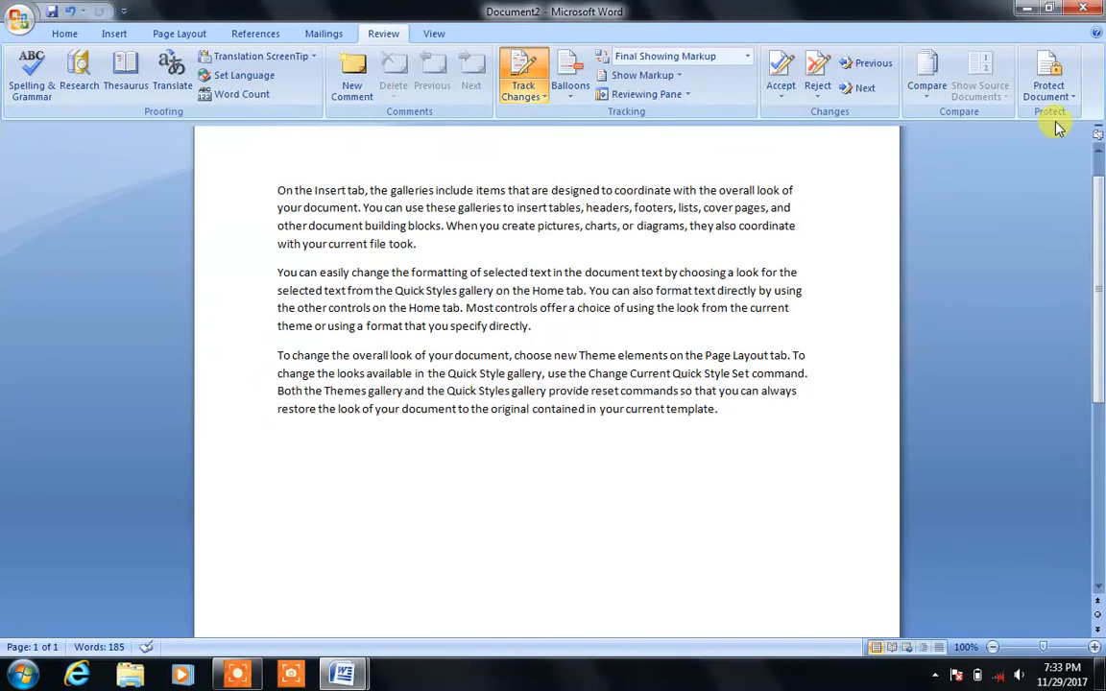
pyautogui.click(661, 472)
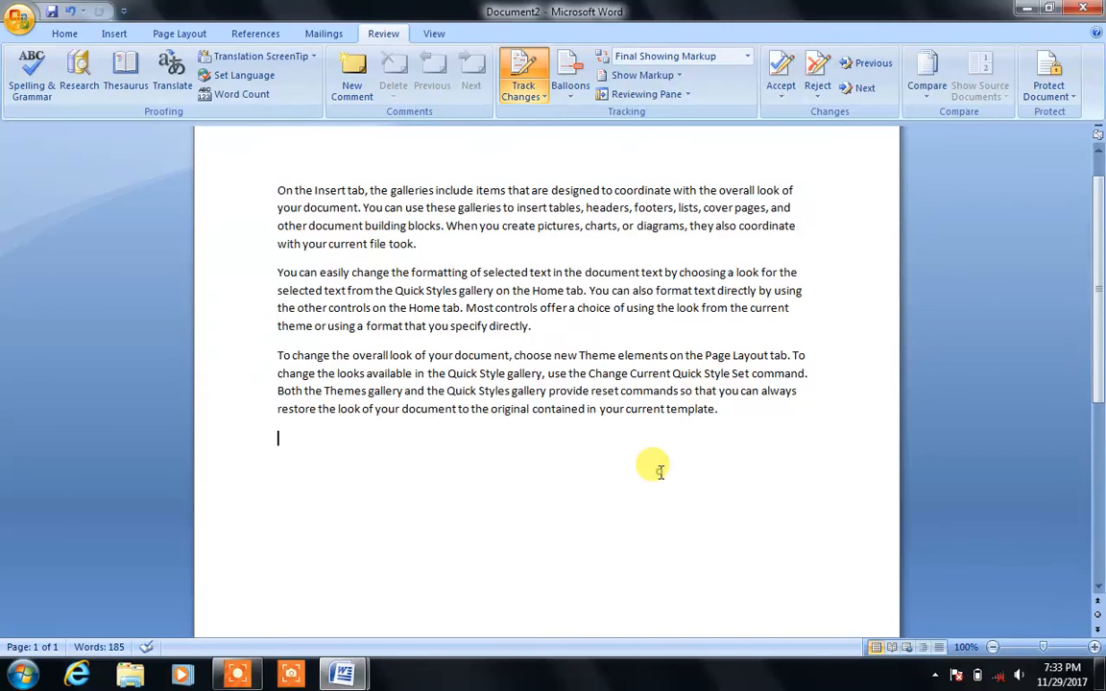
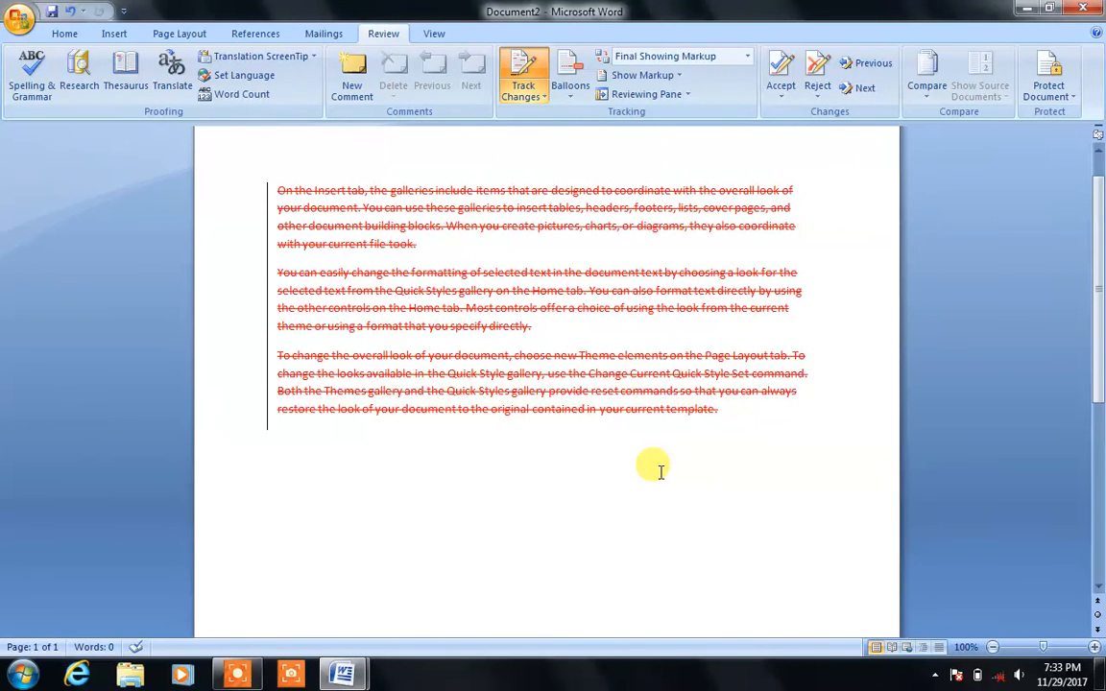
# Step: Start a new document and generate three sample paragraphs with =rand()
pyautogui.hotkey('ctrl', 'n')
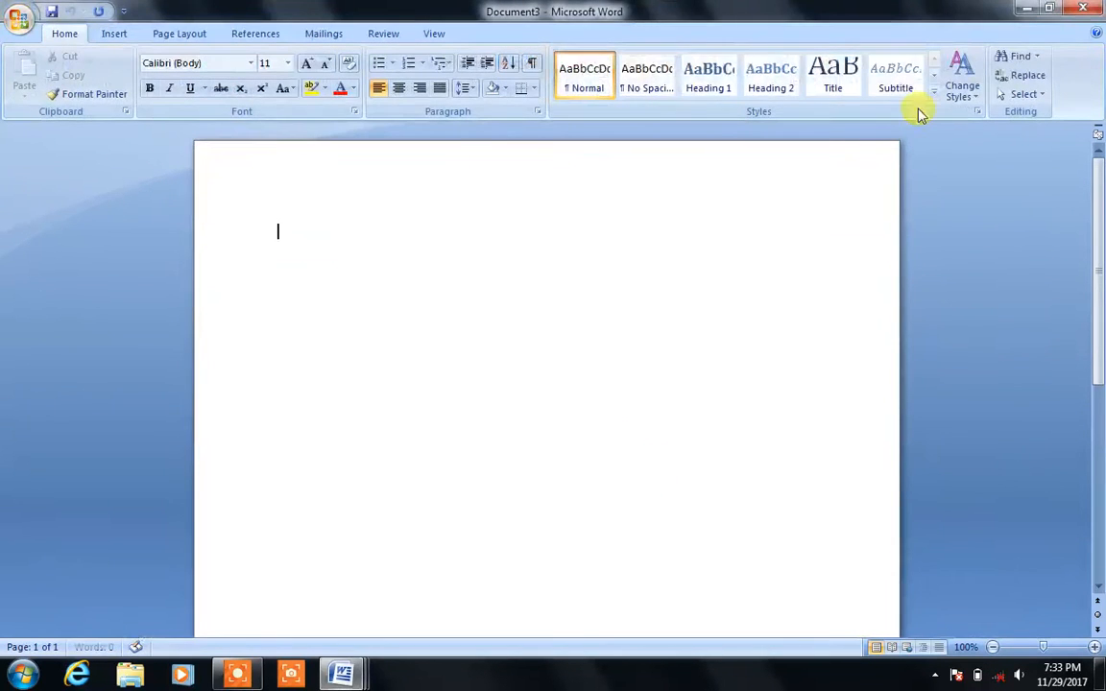
pyautogui.scroll(-5, 394, 27)
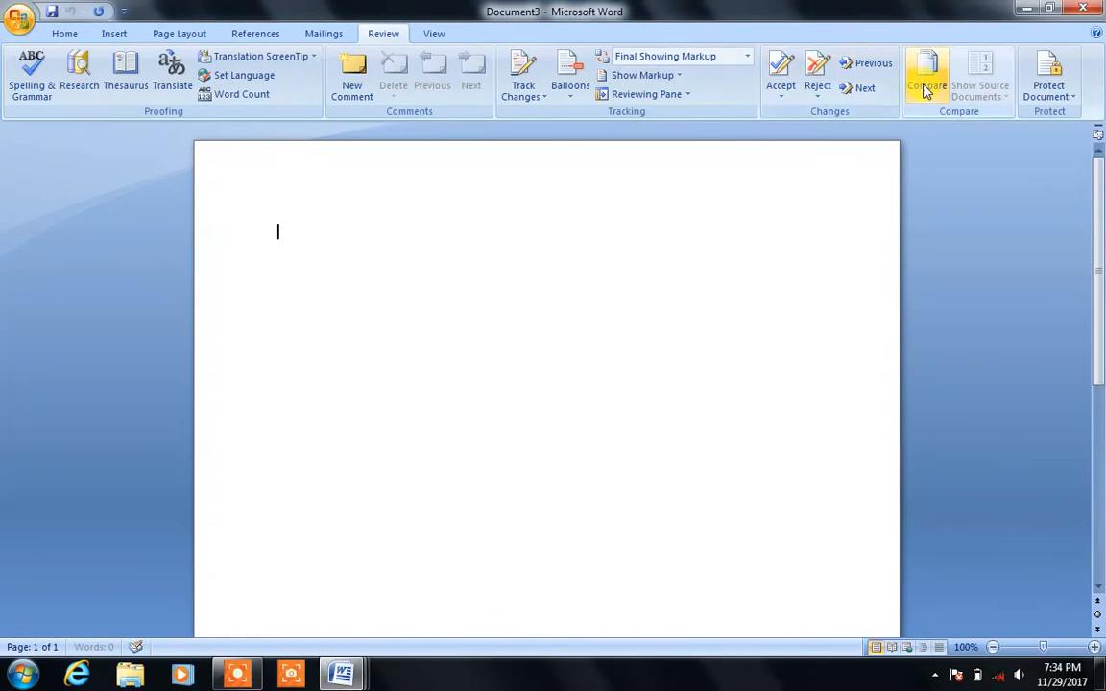
pyautogui.scroll(-1, 928, 87)
pyautogui.write('d')
pyautogui.press('Return')
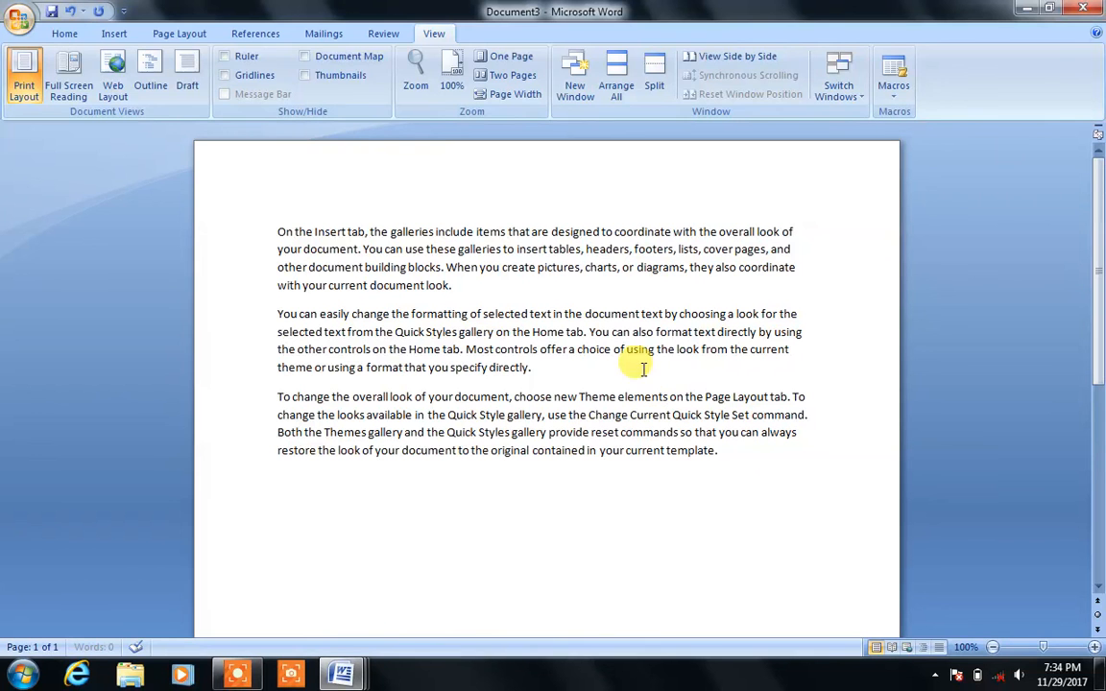
pyautogui.click(388, 35)
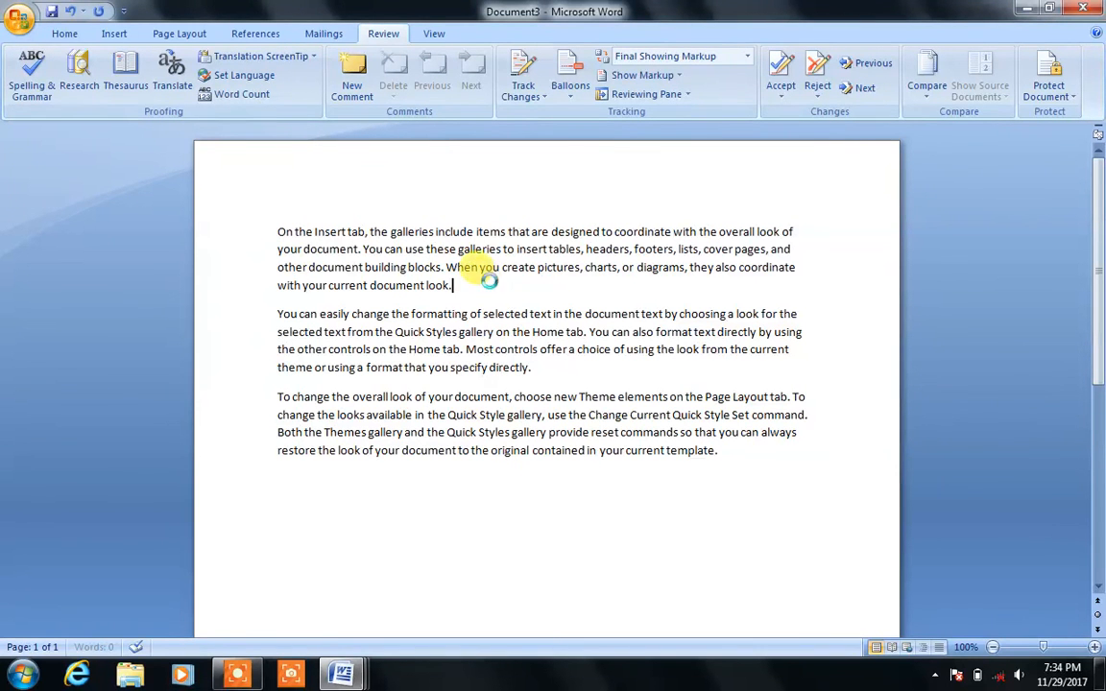
# Step: Save the sample-text document as abc
pyautogui.hotkey('ctrl', 's')
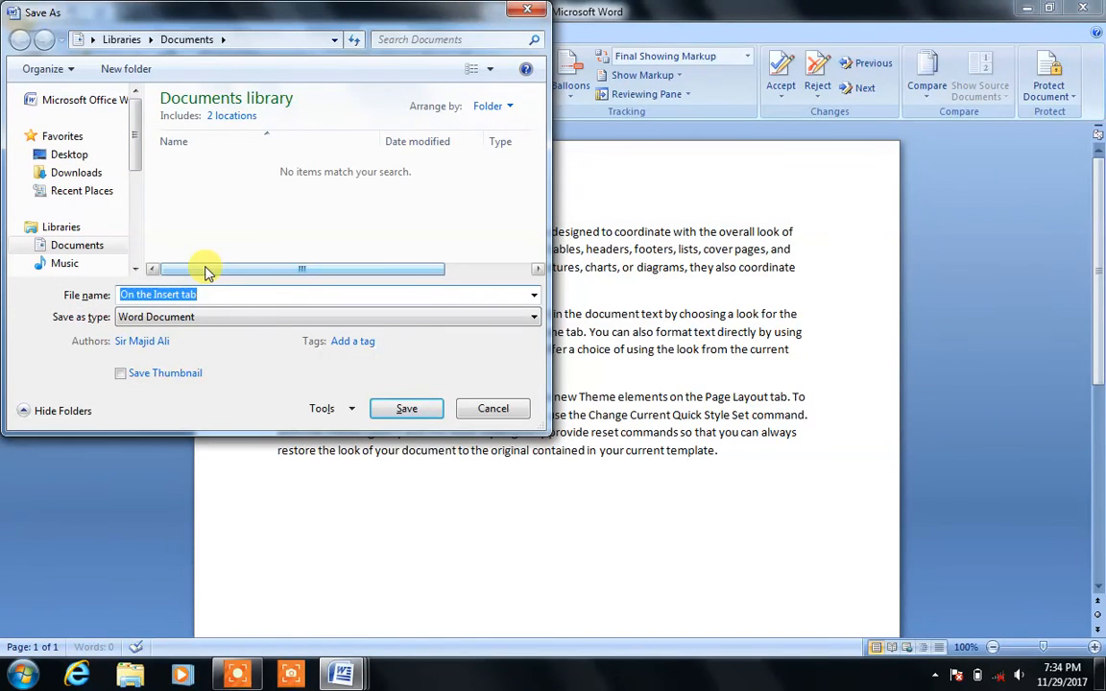
pyautogui.write('abc')
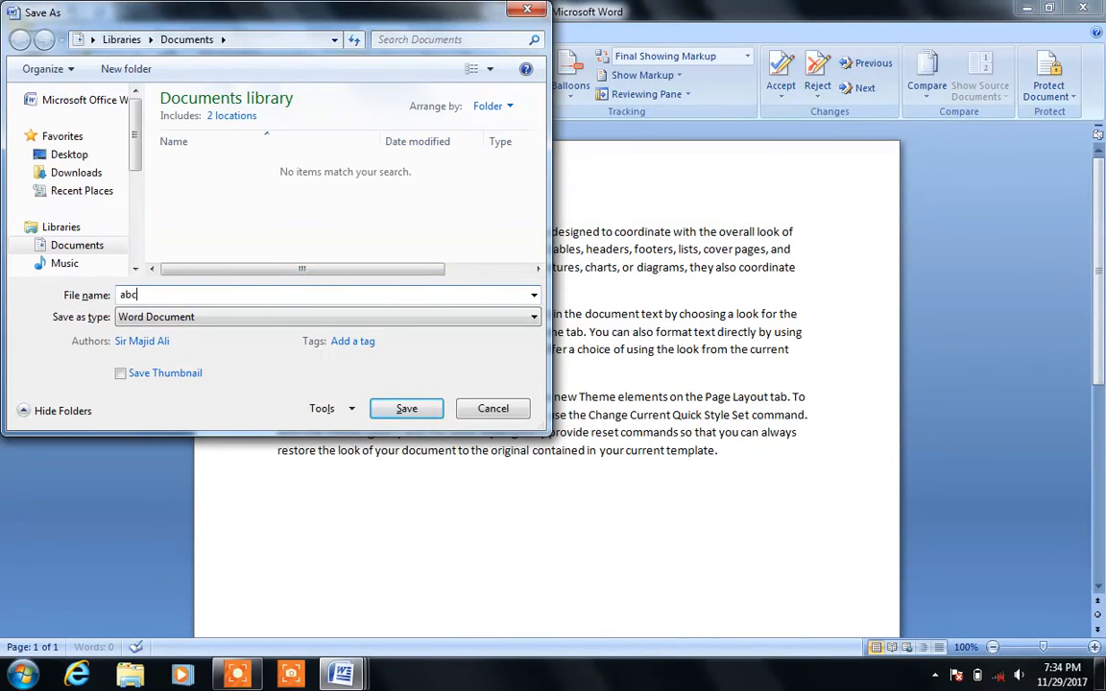
pyautogui.press('Return')
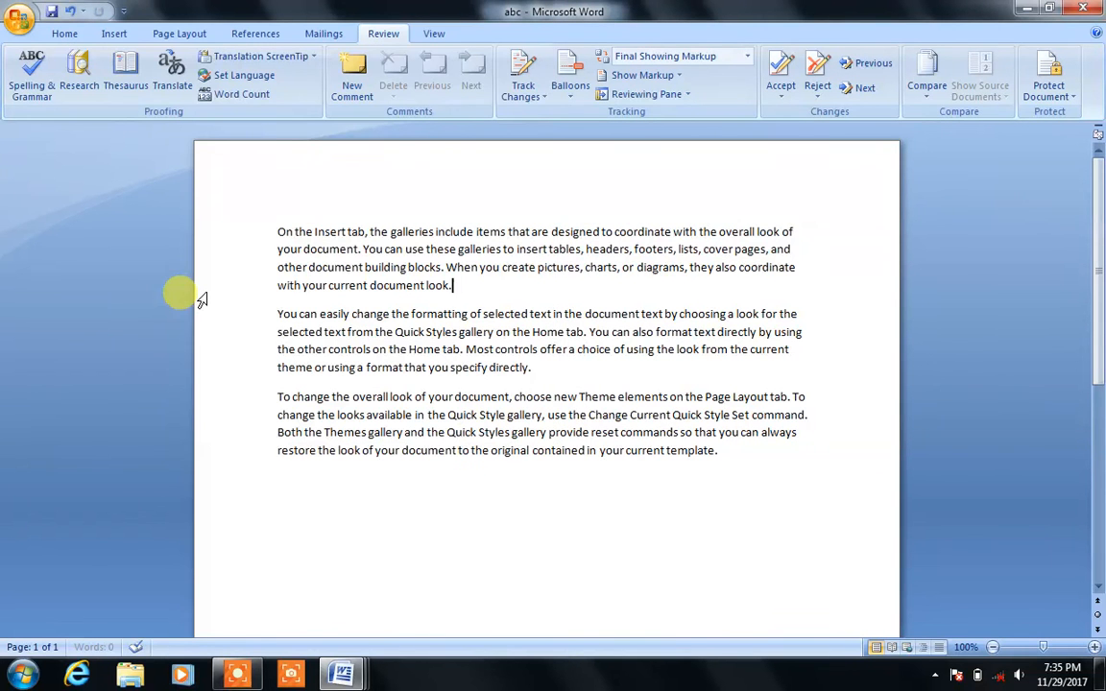
# Step: Close abc, Document2 and Document1 without saving changes, exiting Word
pyautogui.click(1077, 8)
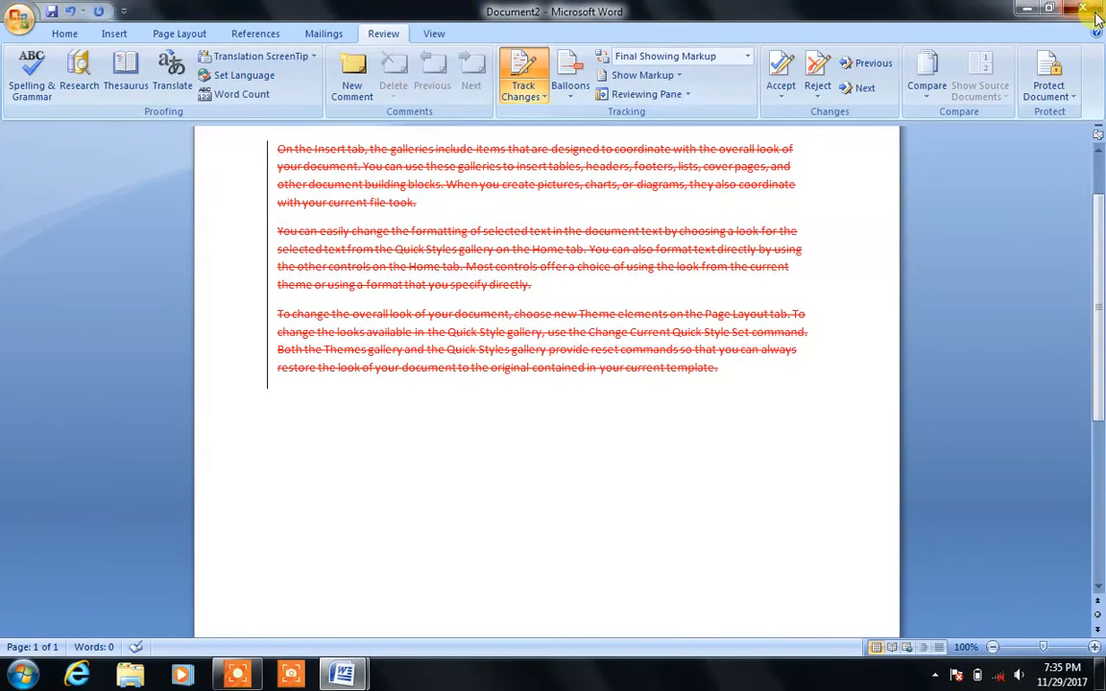
pyautogui.click(567, 381)
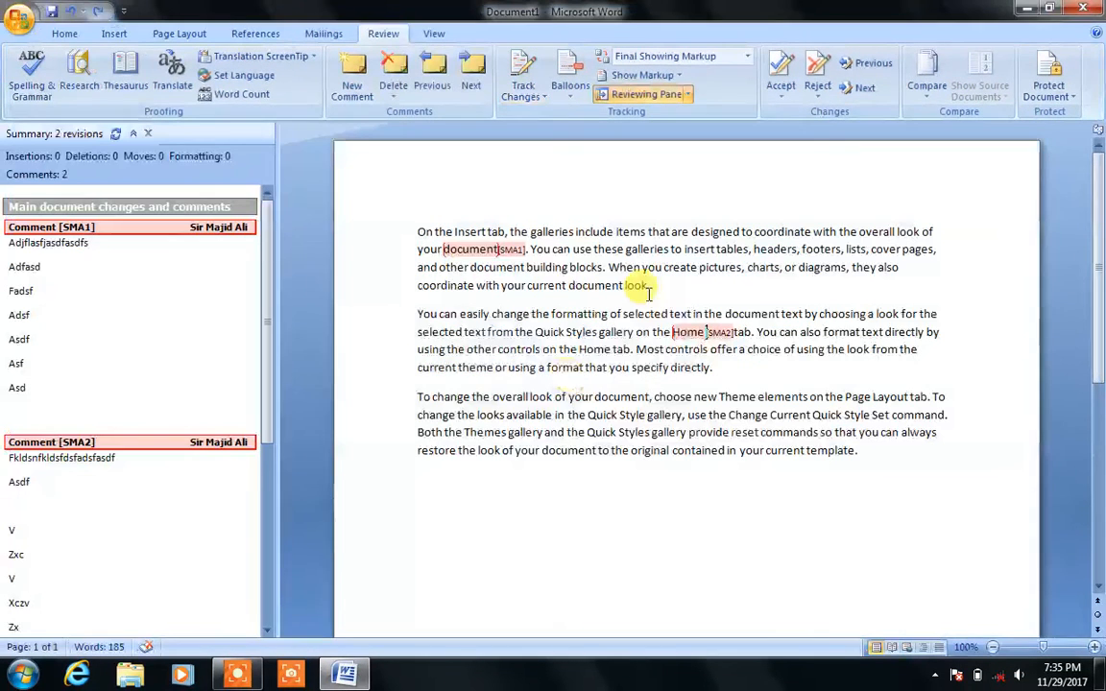
pyautogui.click(1081, 8)
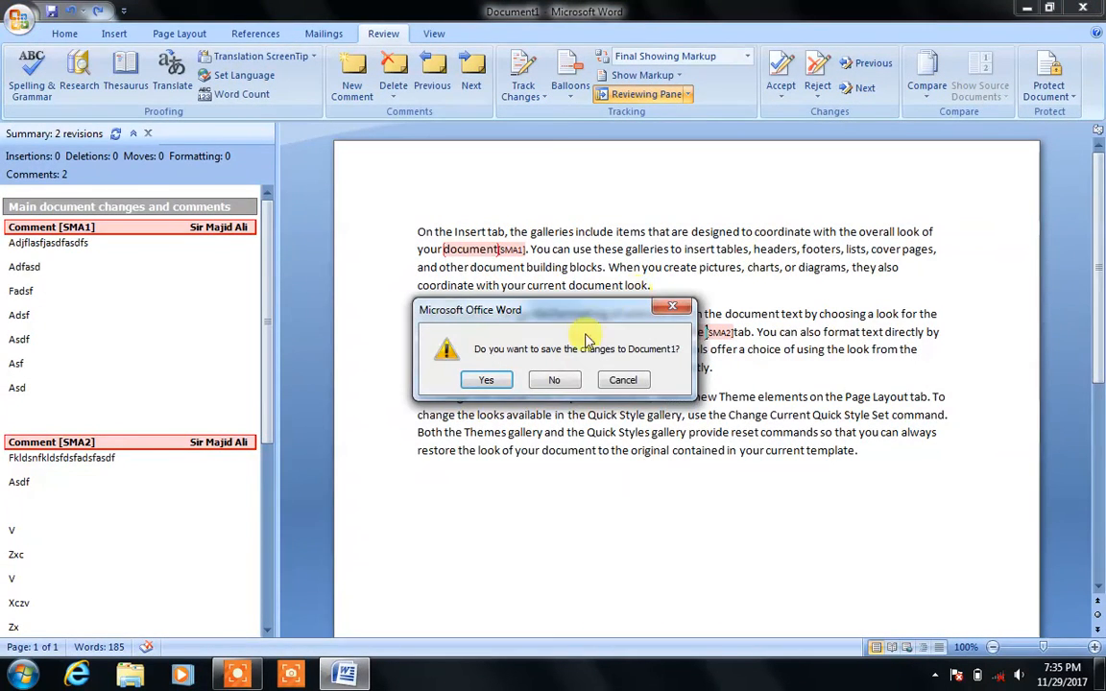
pyautogui.click(564, 384)
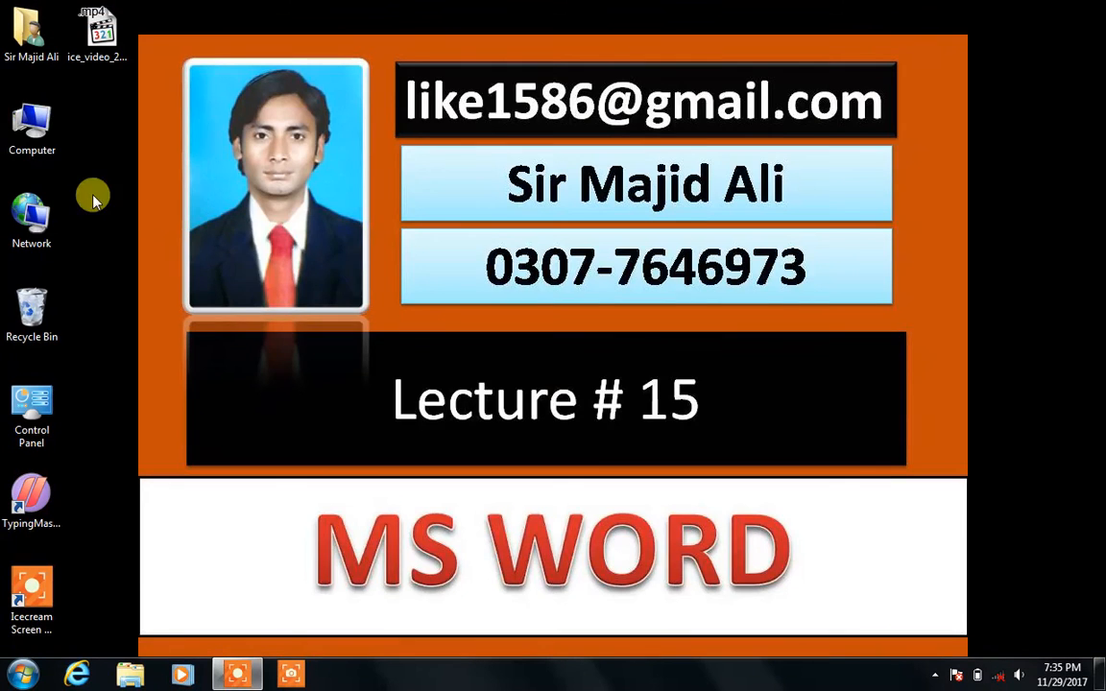
# Step: Browse from Computer to My Documents, select abc and paste it into My Music
pyautogui.doubleClick(14, 137)
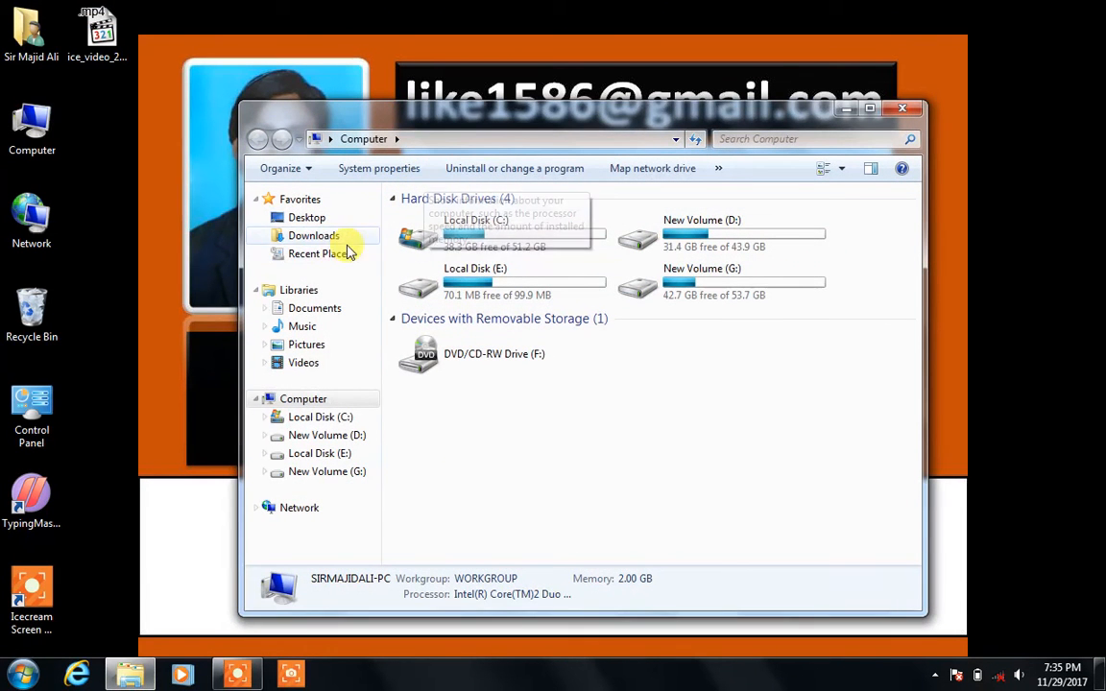
pyautogui.doubleClick(575, 108)
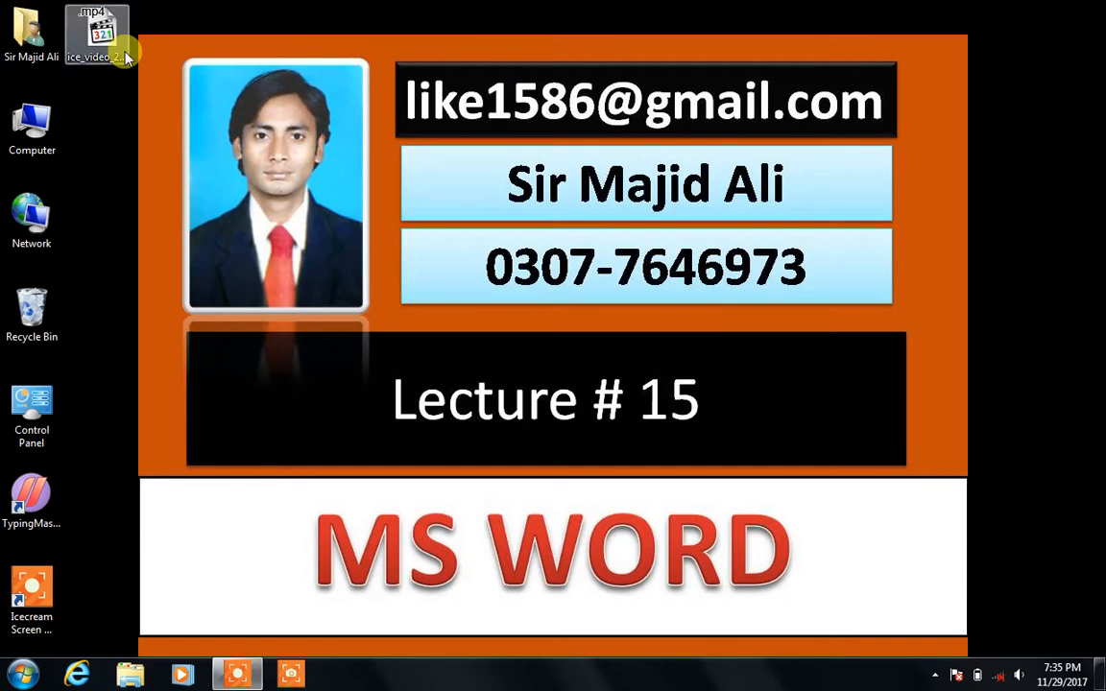
pyautogui.doubleClick(35, 40)
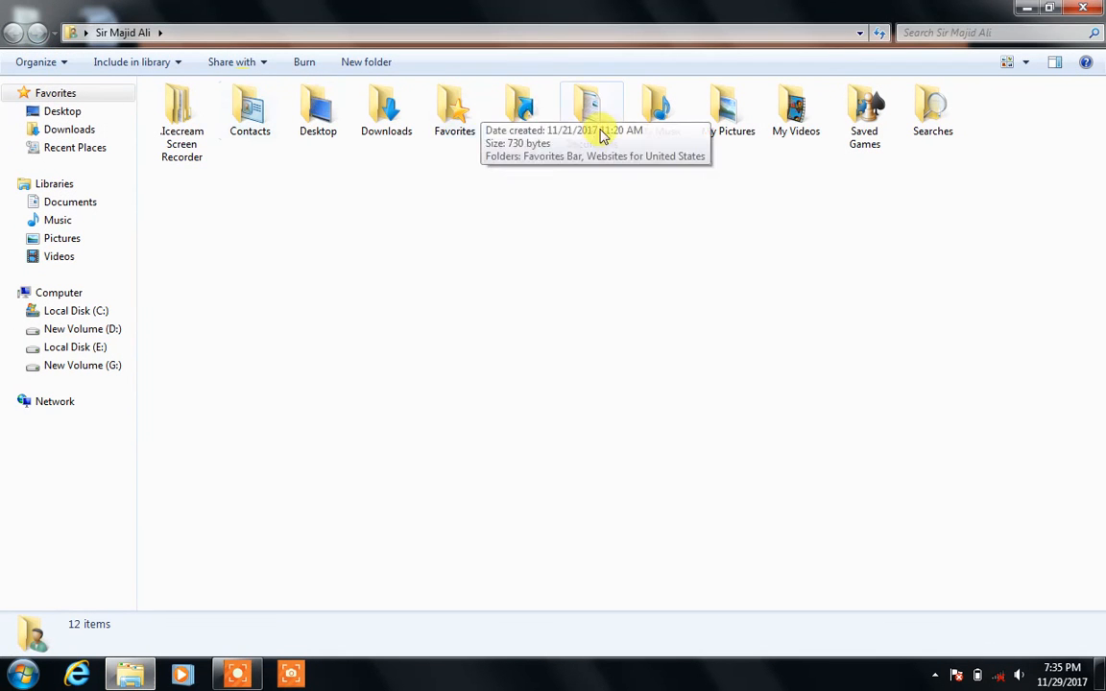
pyautogui.doubleClick(591, 130)
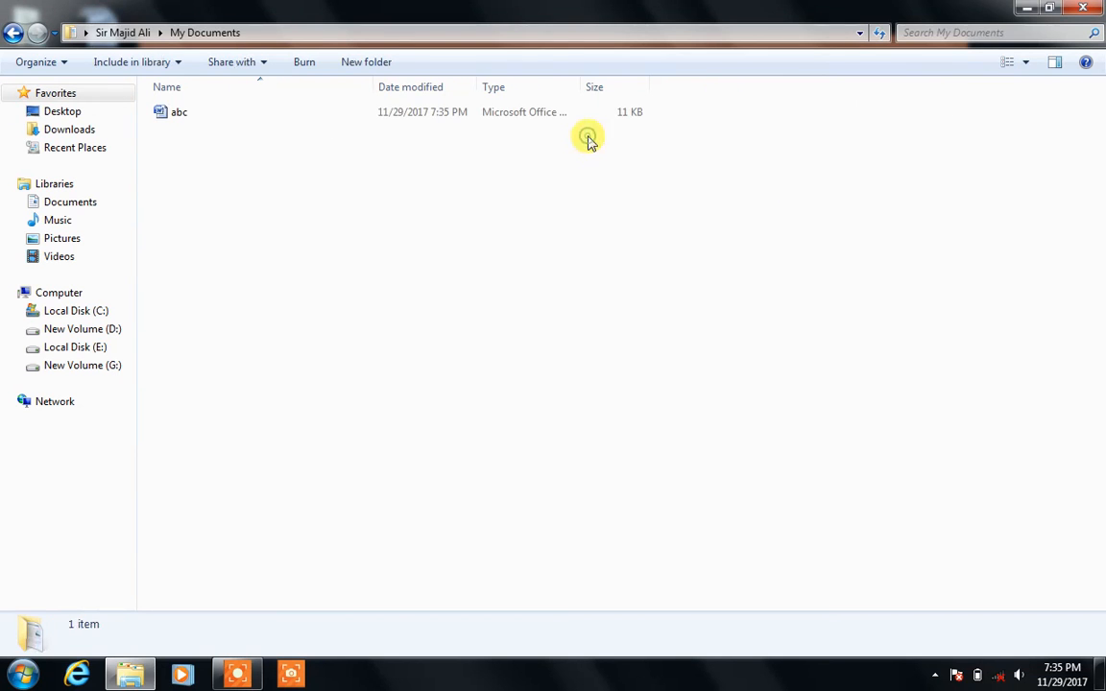
pyautogui.click(202, 116)
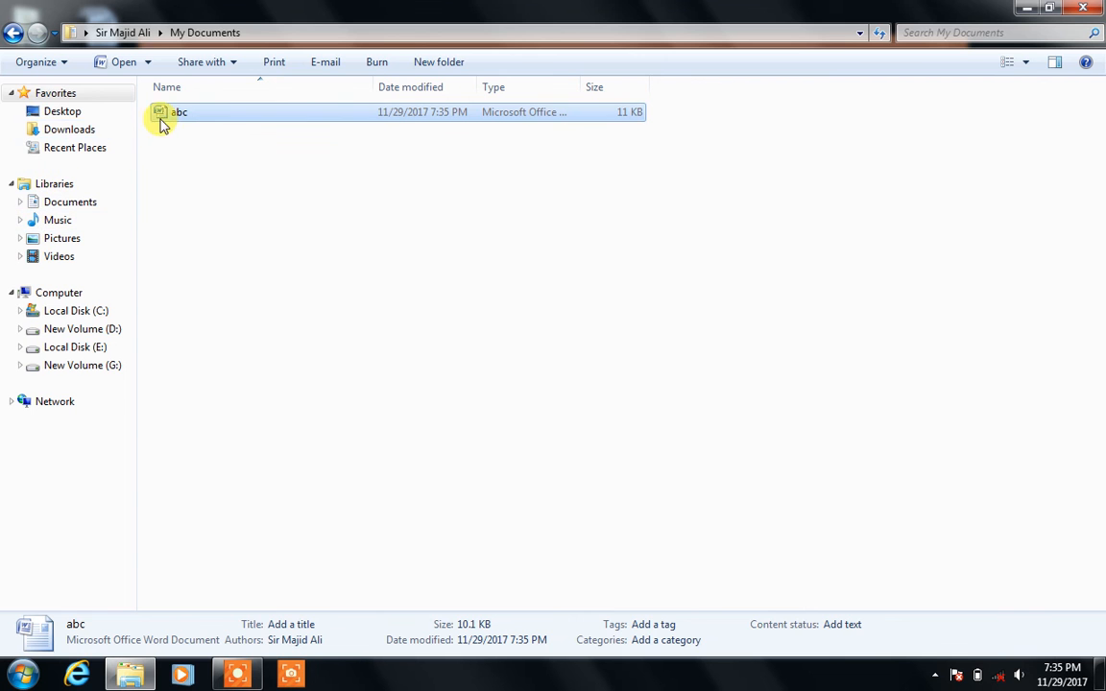
pyautogui.click(12, 34)
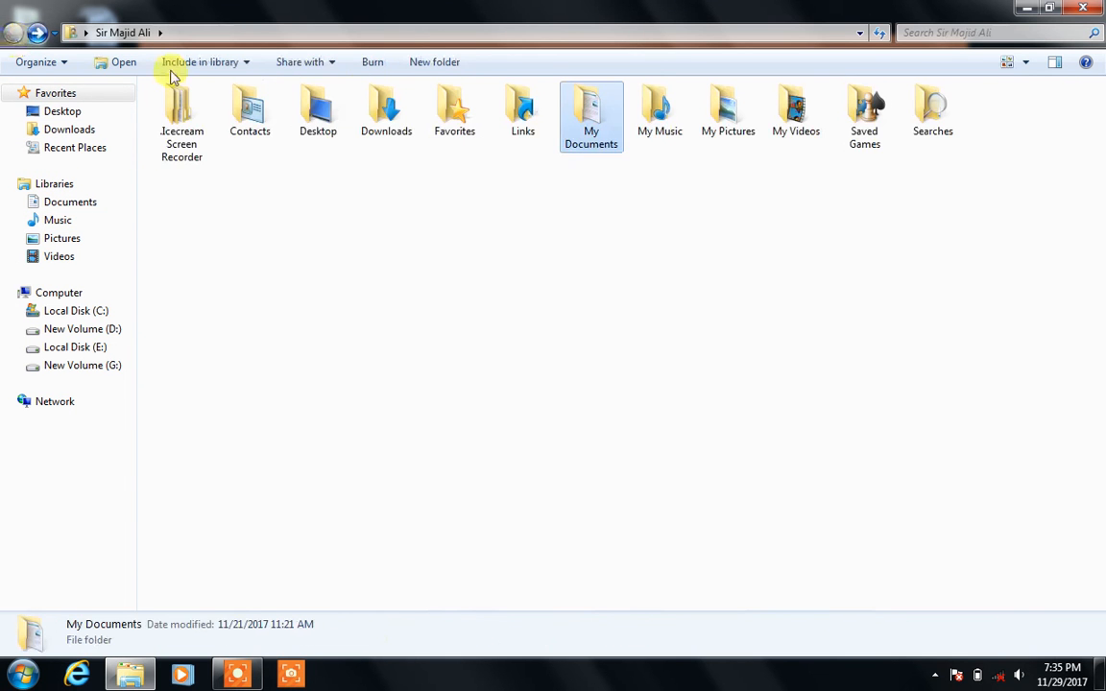
pyautogui.doubleClick(632, 115)
pyautogui.hotkey('ctrl', 'v')
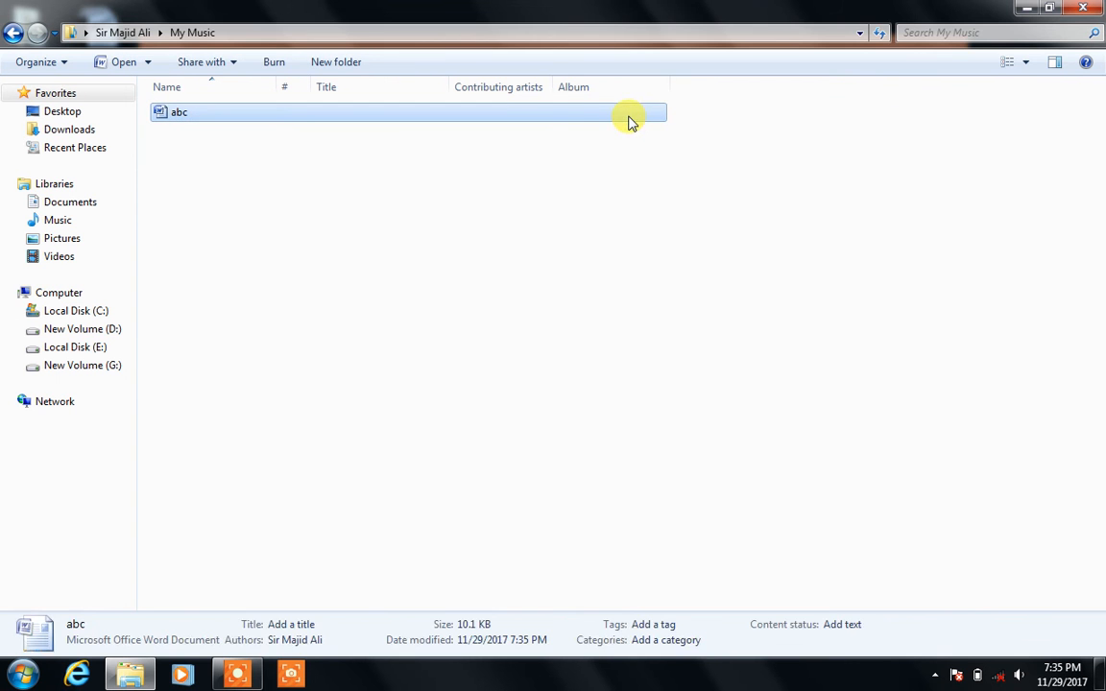
pyautogui.click(13, 33)
pyautogui.click(1089, 6)
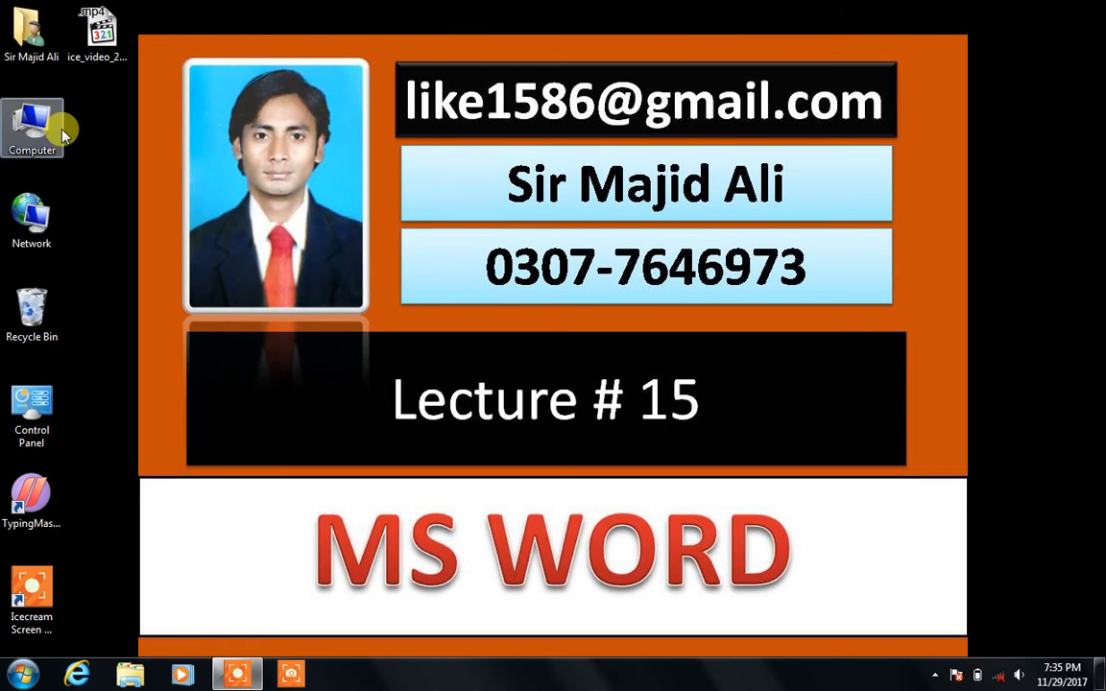
# Step: Reopen the personal folder and open abc from My Documents in Word
pyautogui.doubleClick(30, 31)
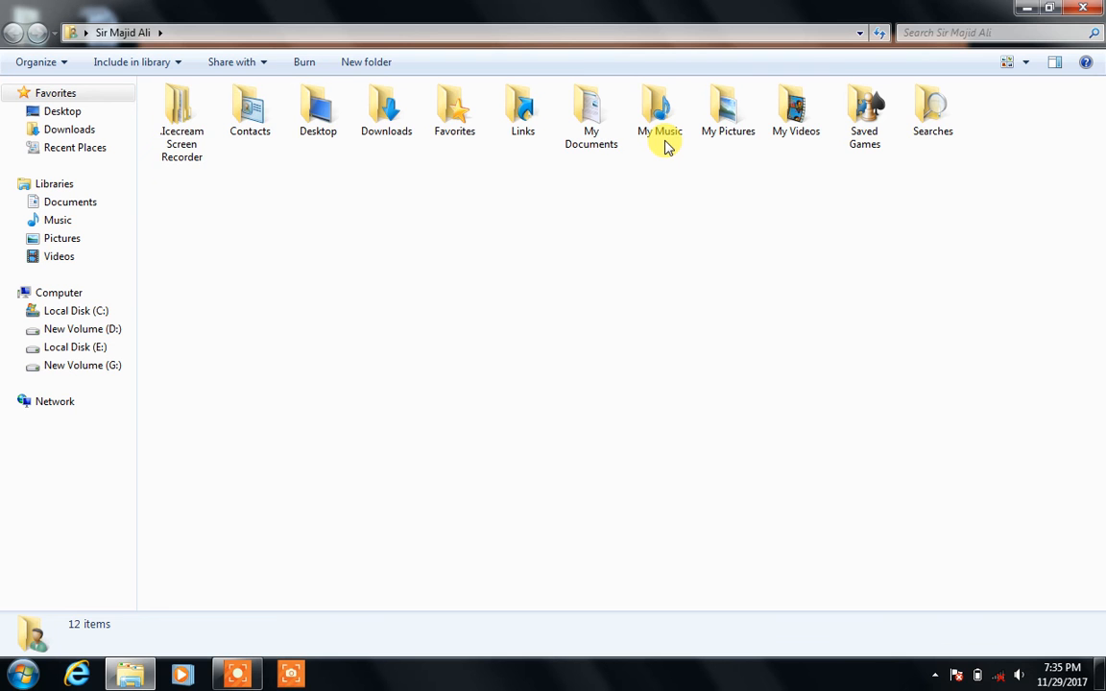
pyautogui.doubleClick(666, 125)
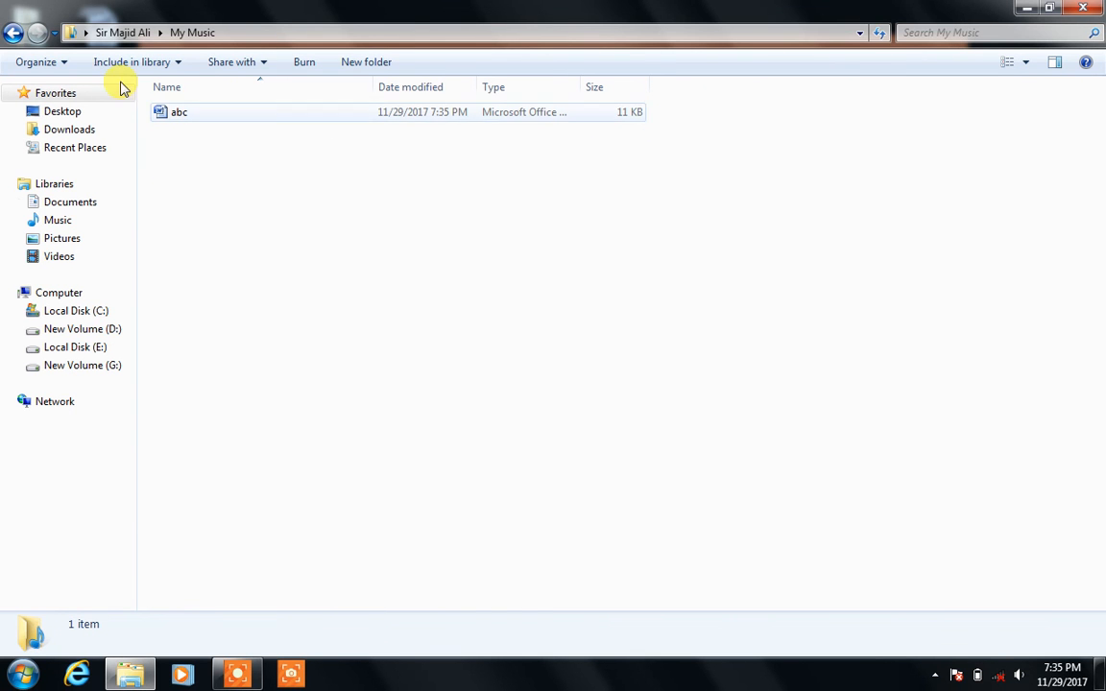
pyautogui.click(12, 33)
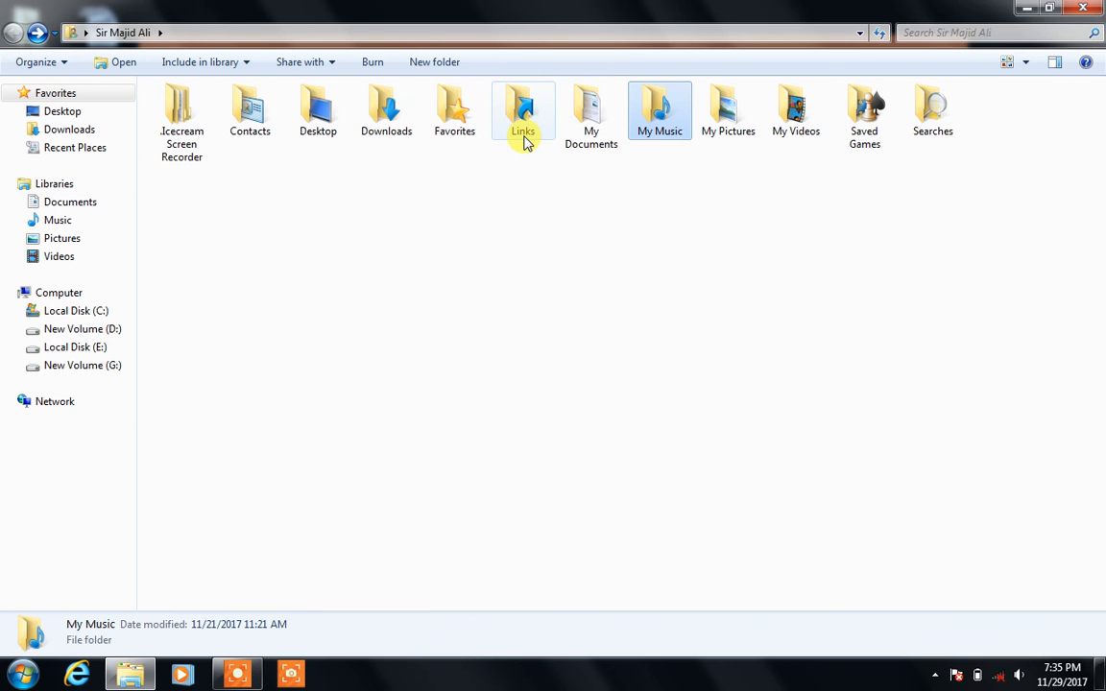
pyautogui.doubleClick(589, 133)
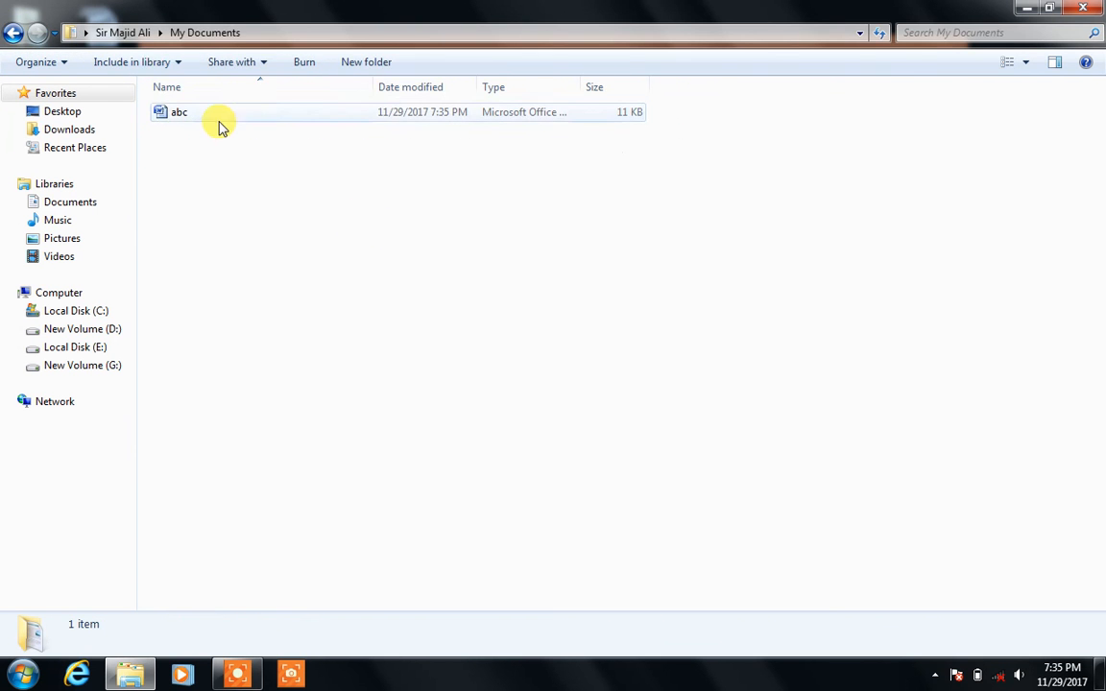
pyautogui.doubleClick(219, 128)
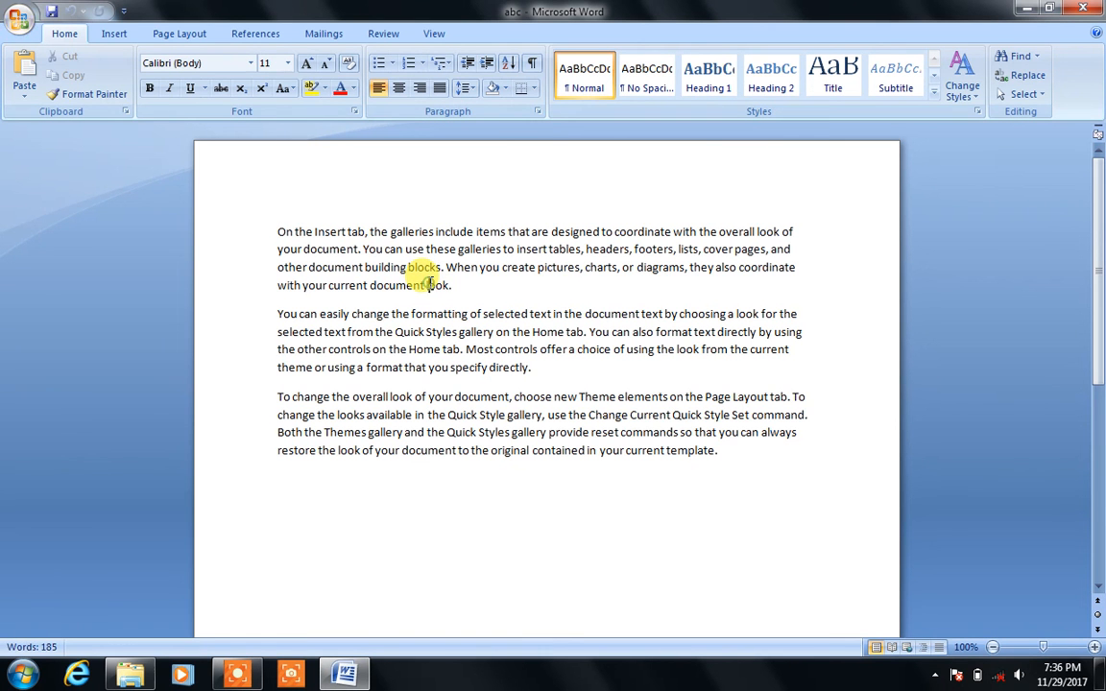
pyautogui.click(426, 284)
# Step: Add a 't' before 'look', replace 'Quick' with 'stick' and 'change' with 'range'
pyautogui.write('t')
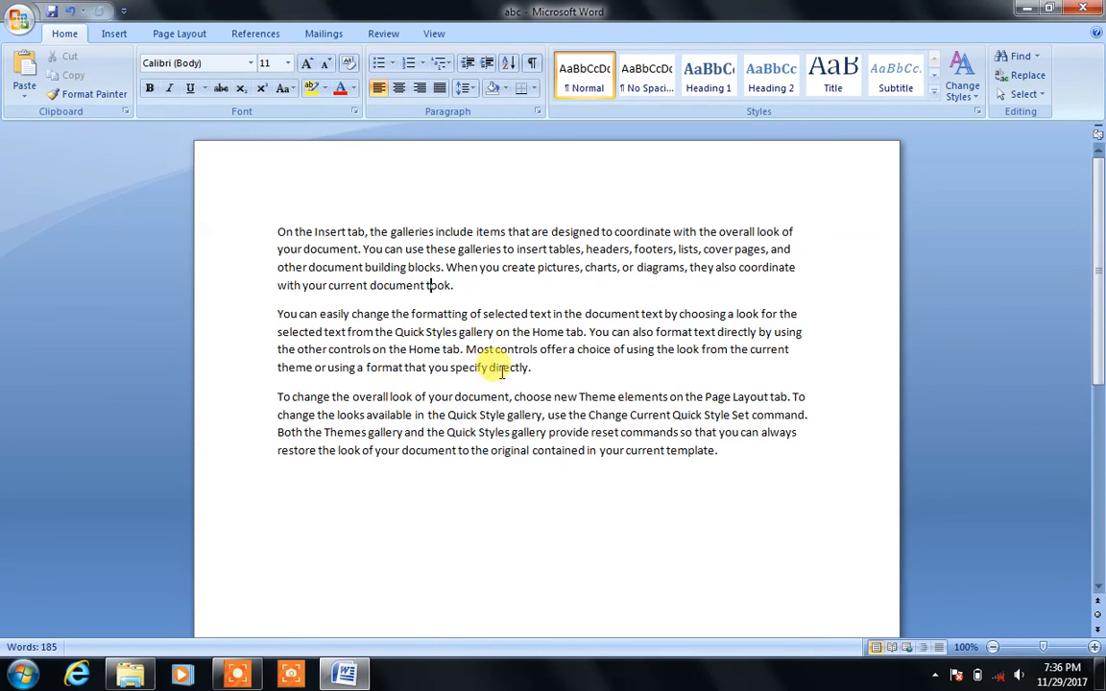
pyautogui.doubleClick(462, 415)
pyautogui.write('stick')
pyautogui.click(458, 451)
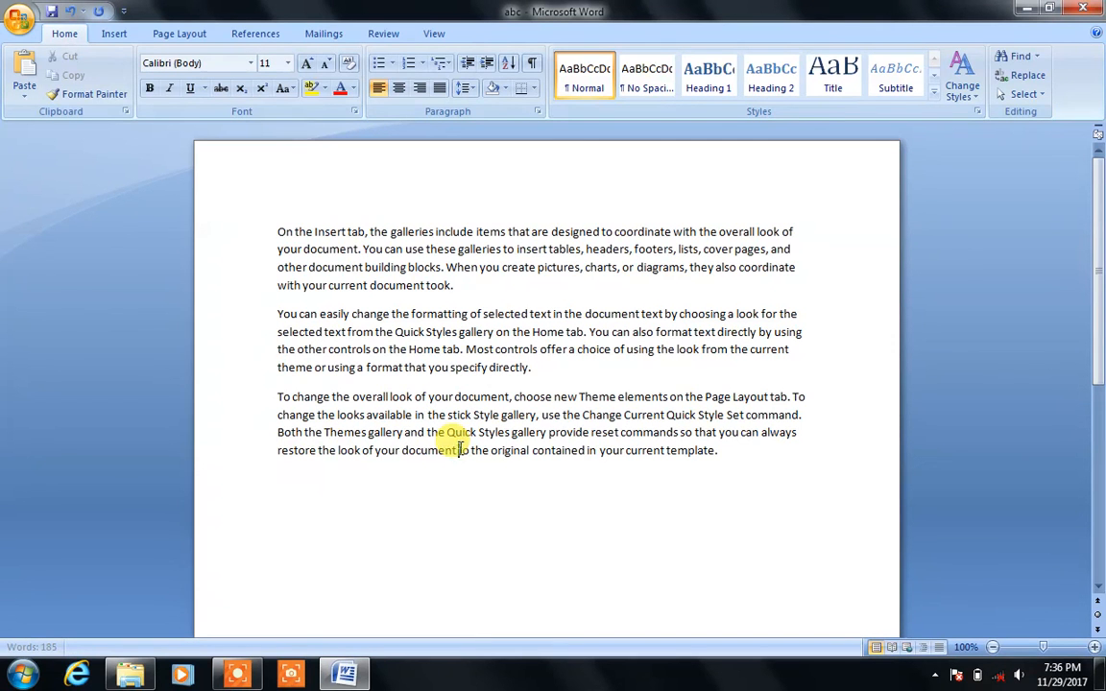
pyautogui.doubleClick(308, 396)
pyautogui.write('range')
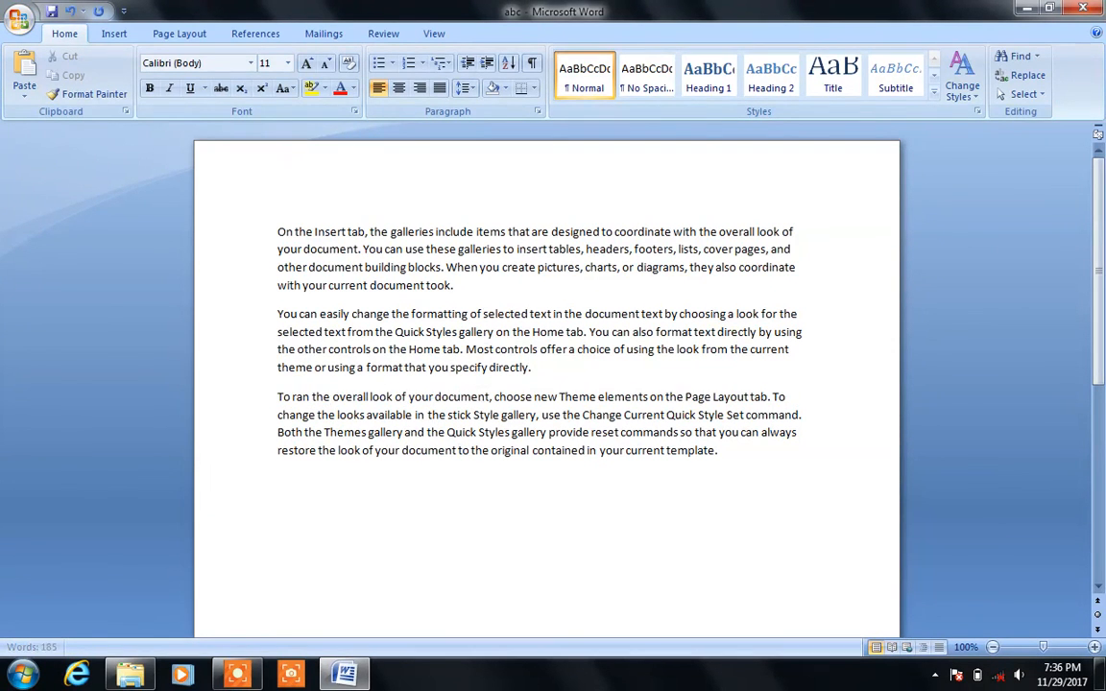
pyautogui.click(318, 427)
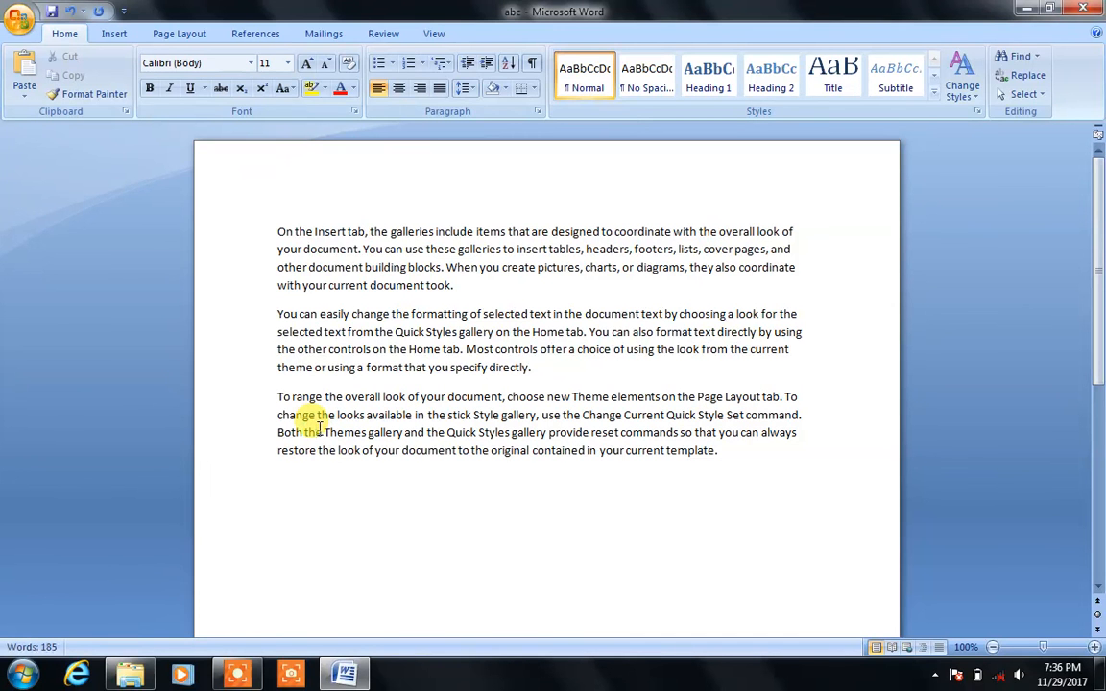
# Step: Close Word and the My Documents folder window
pyautogui.click(378, 540)
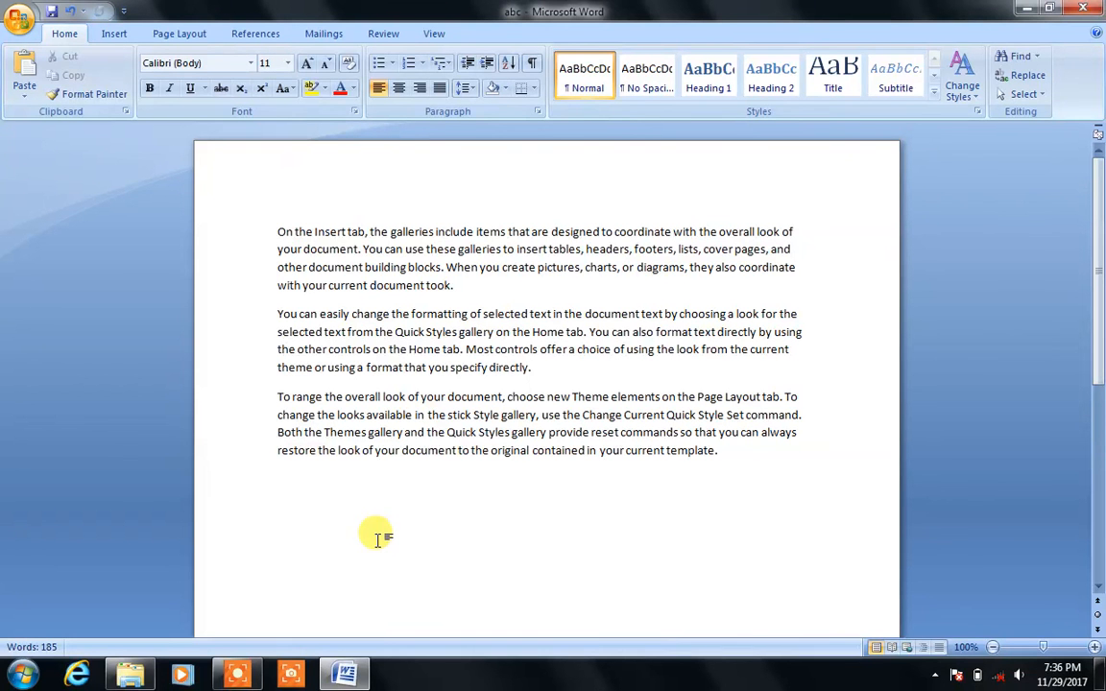
pyautogui.click(1075, 8)
pyautogui.click(1076, 8)
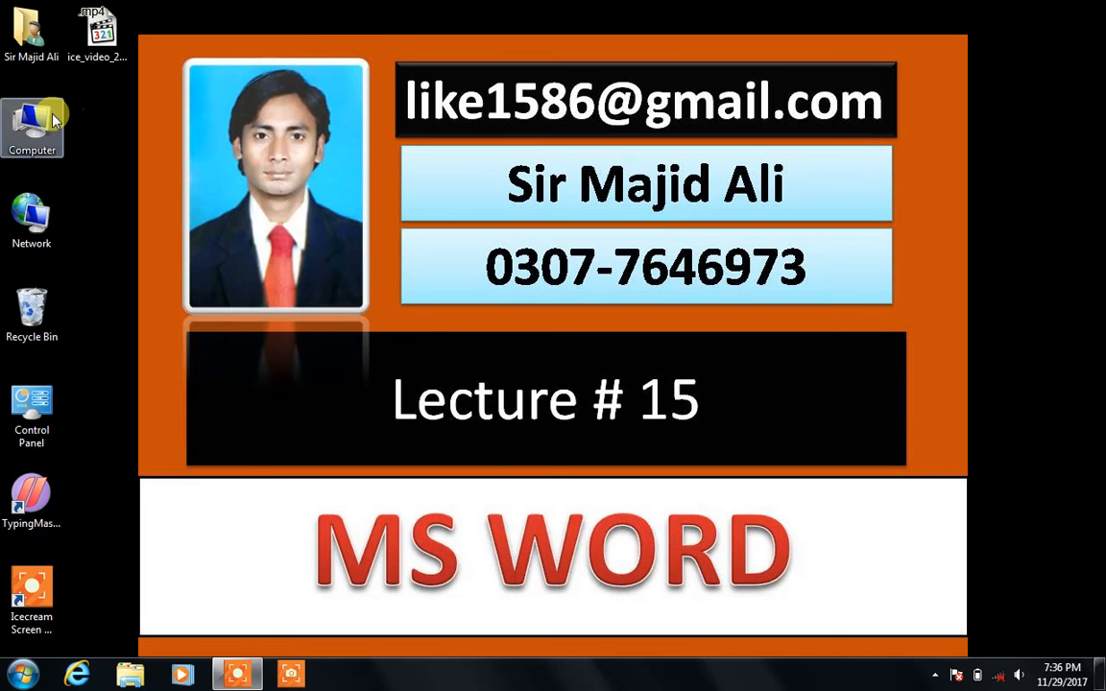
# Step: Open abc from My Documents through the desktop's personal folder
pyautogui.doubleClick(38, 59)
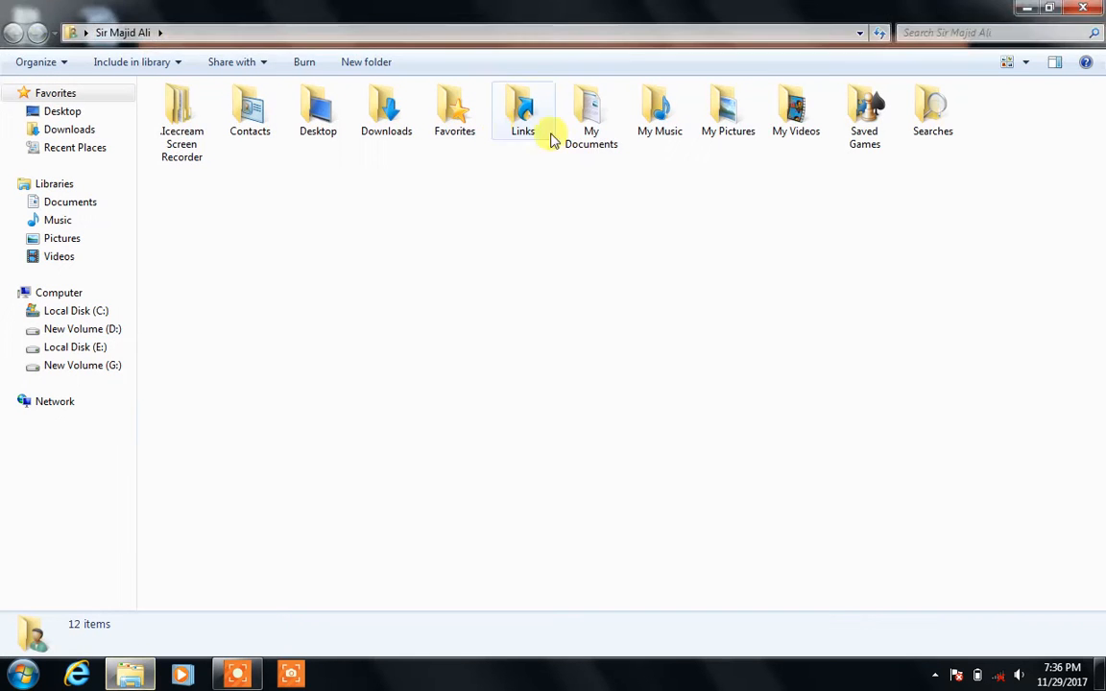
pyautogui.doubleClick(588, 134)
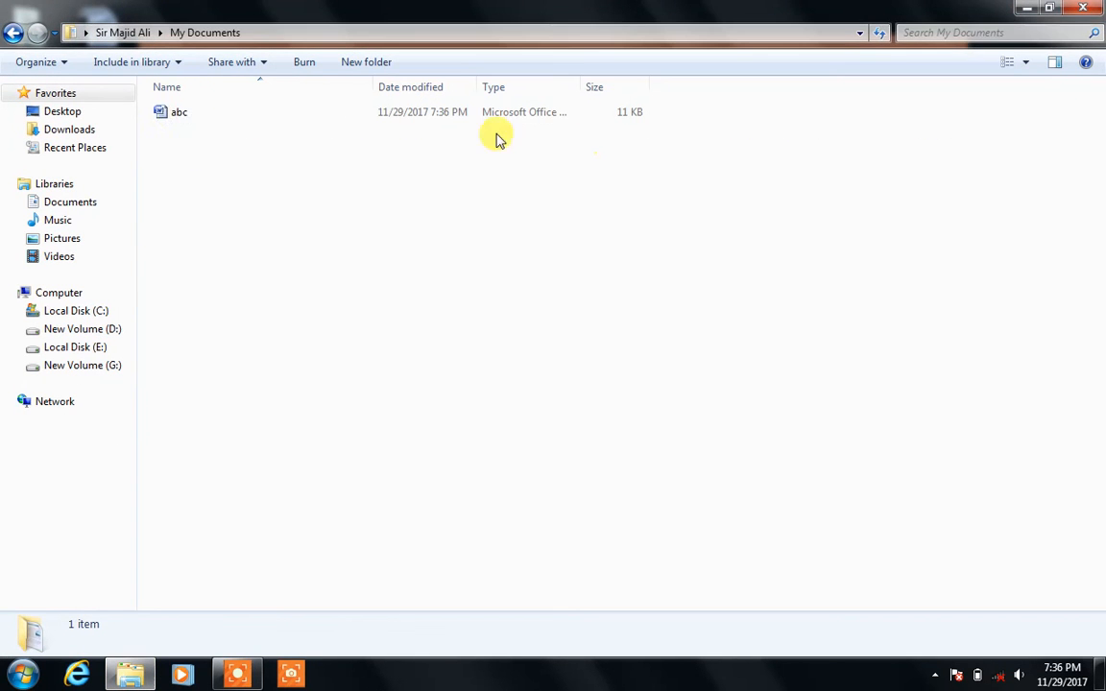
pyautogui.doubleClick(178, 112)
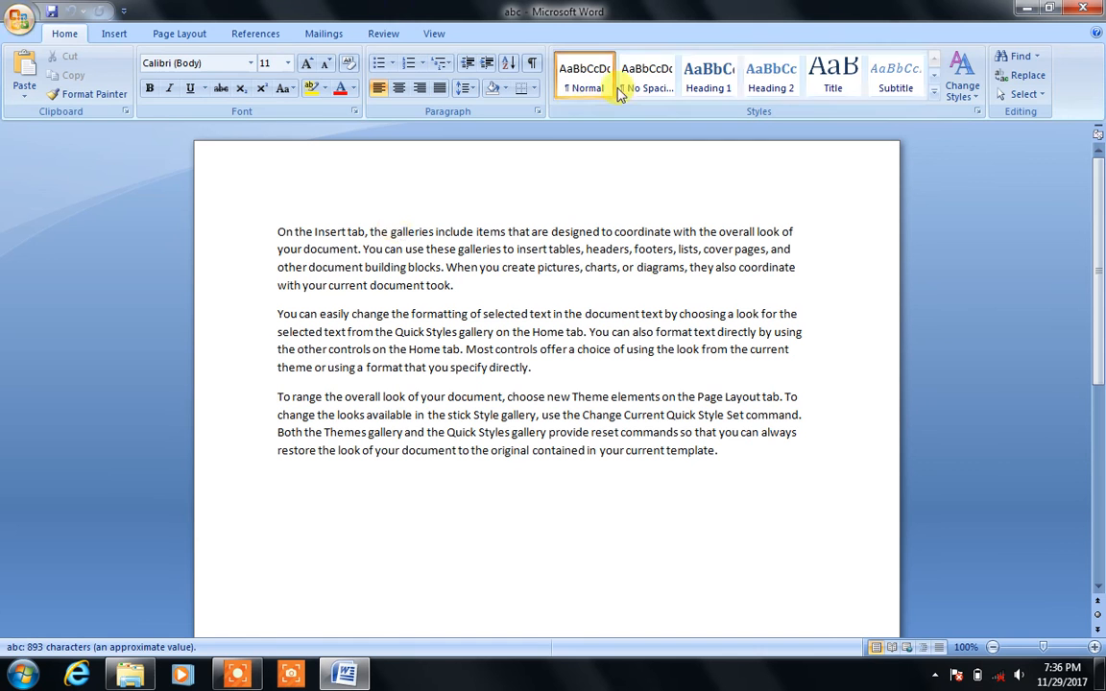
pyautogui.click(385, 34)
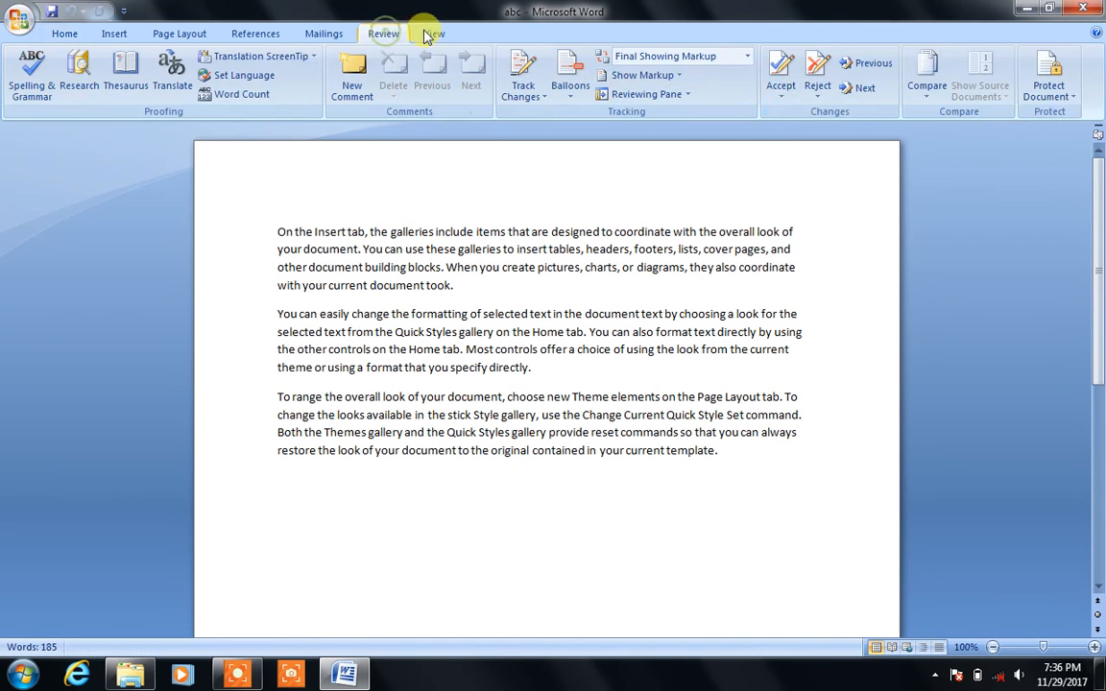
# Step: Compare Documents' abc as original against Music's abc as revised, yielding 6 revisions
pyautogui.click(928, 100)
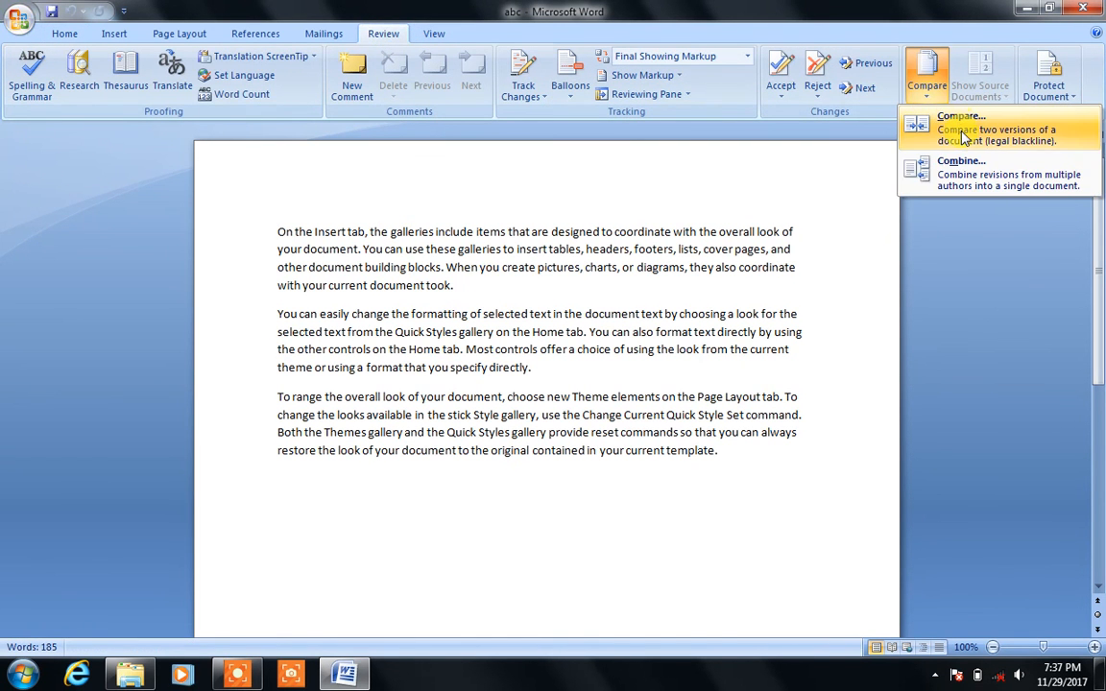
pyautogui.click(960, 132)
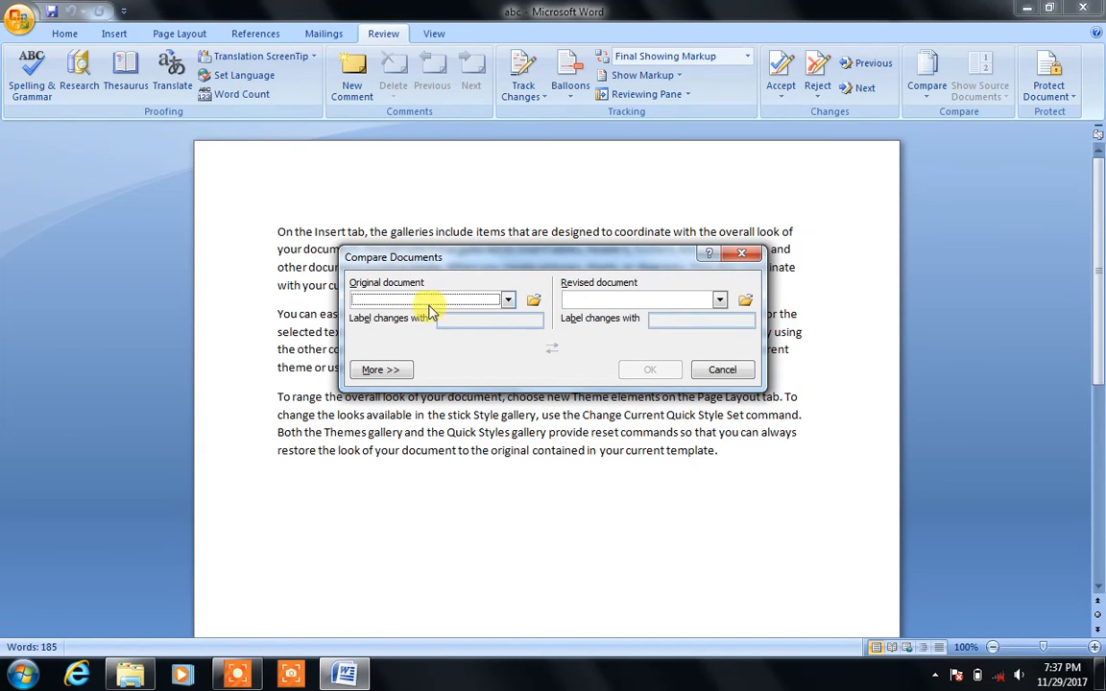
pyautogui.click(533, 300)
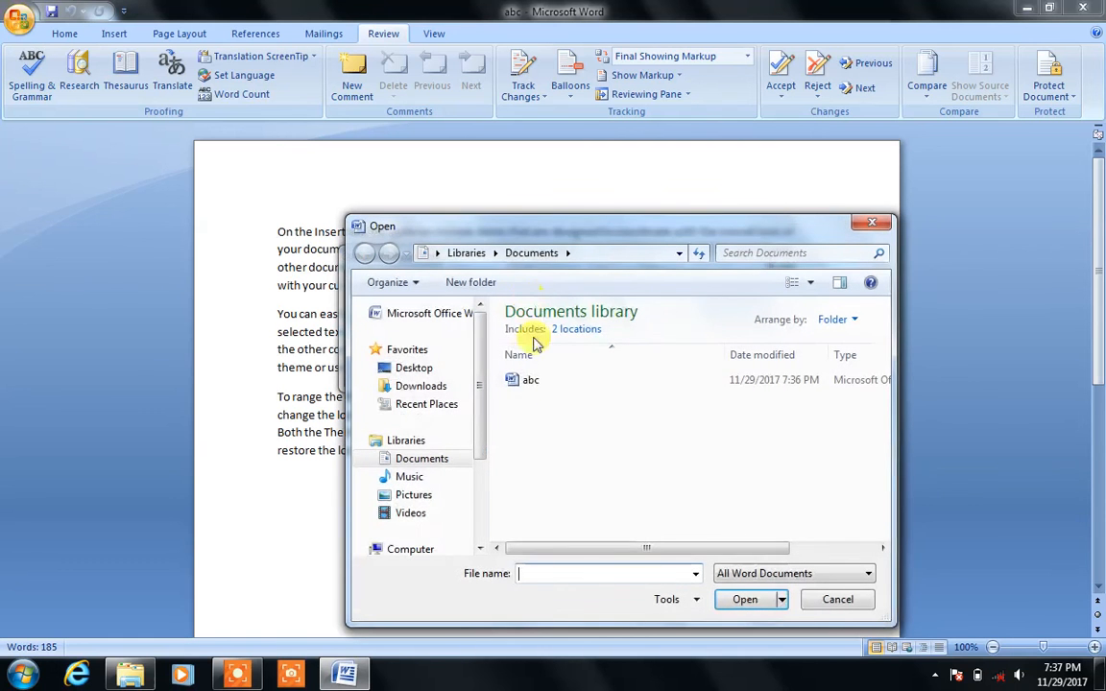
pyautogui.click(530, 381)
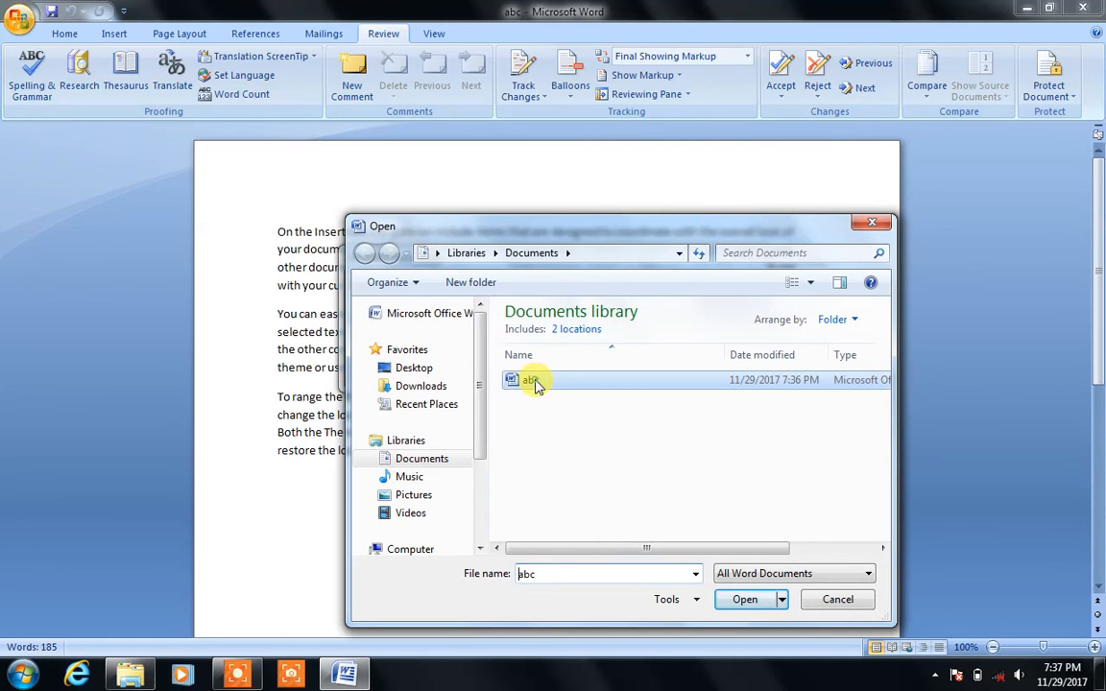
pyautogui.click(746, 602)
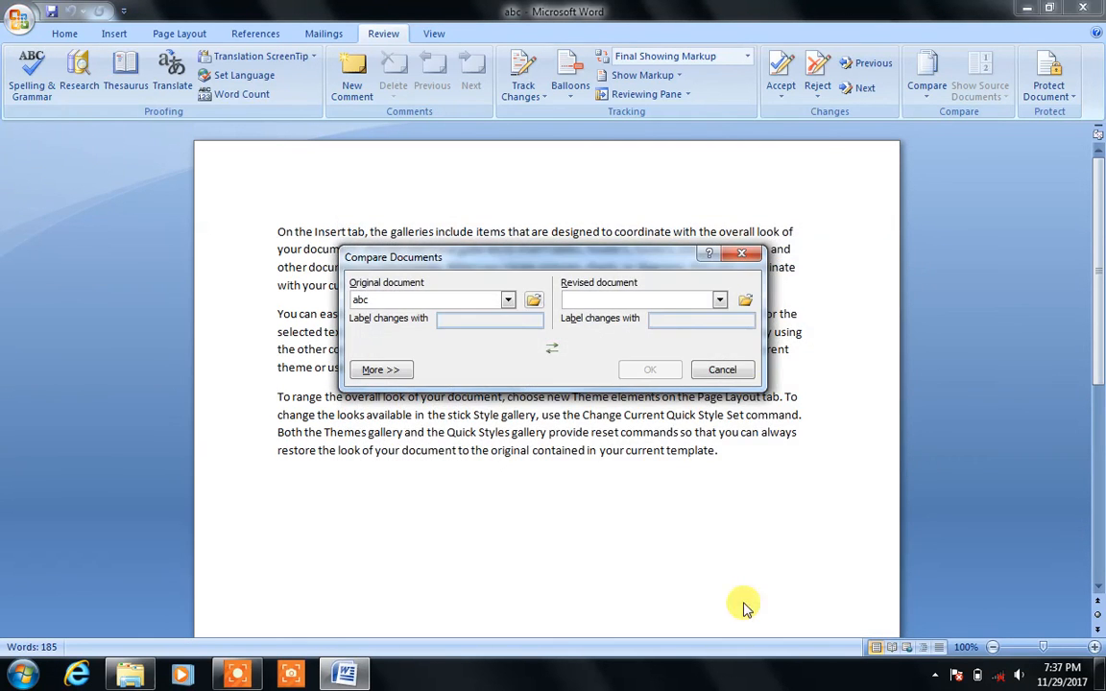
pyautogui.click(745, 300)
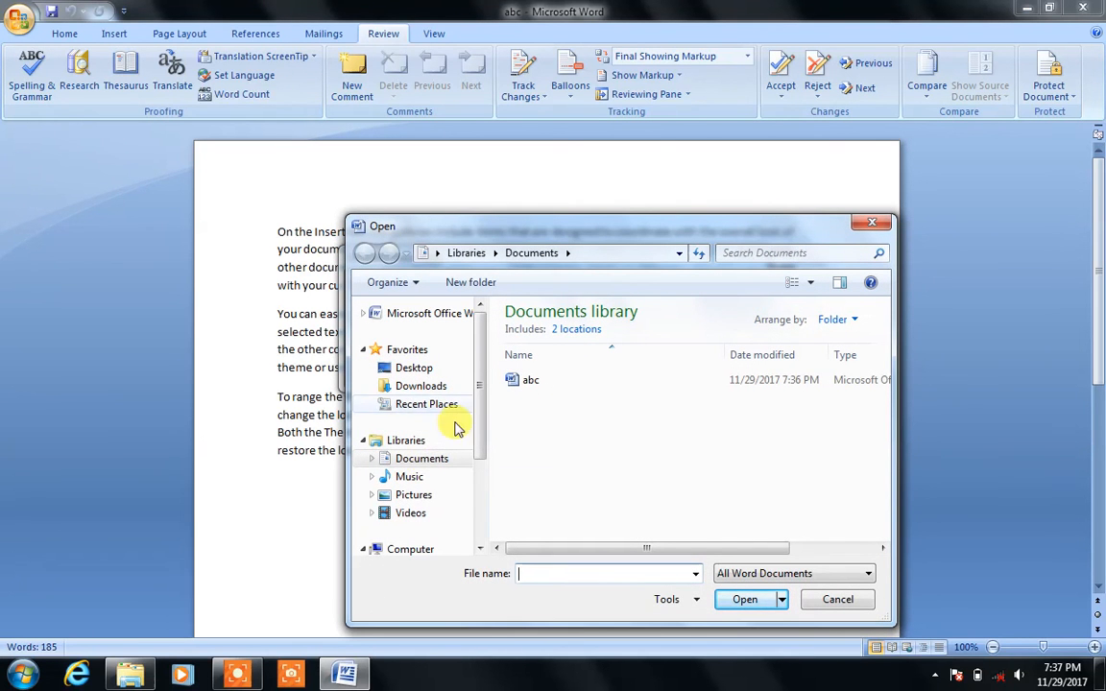
pyautogui.click(422, 461)
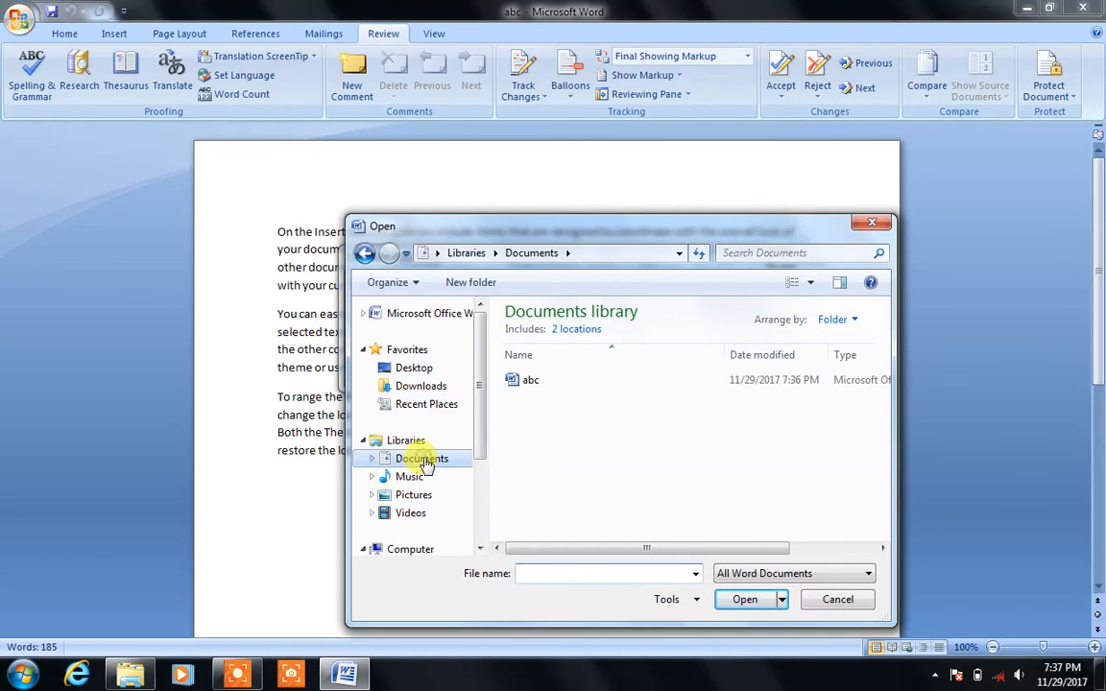
pyautogui.click(380, 477)
pyautogui.click(523, 401)
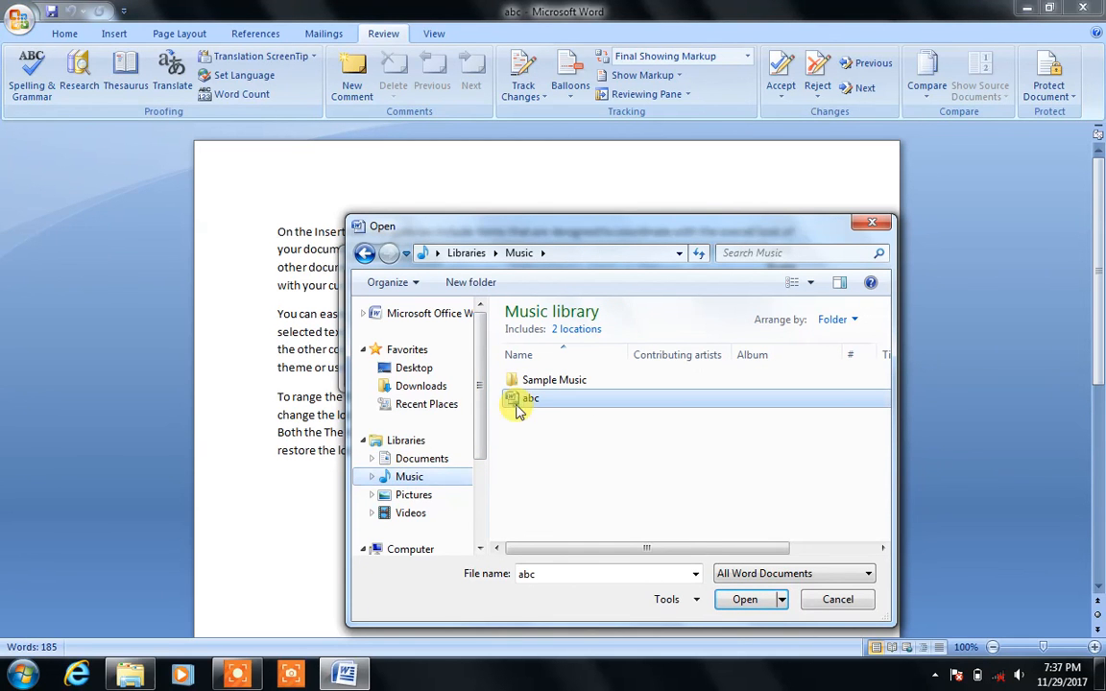
pyautogui.click(747, 599)
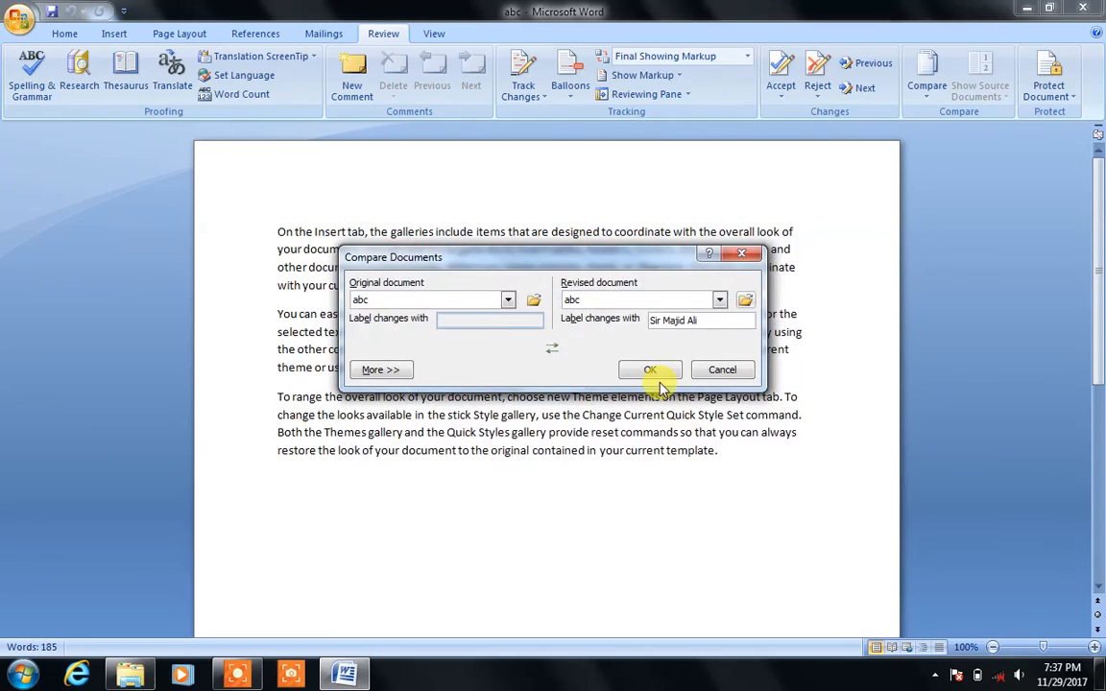
pyautogui.click(653, 370)
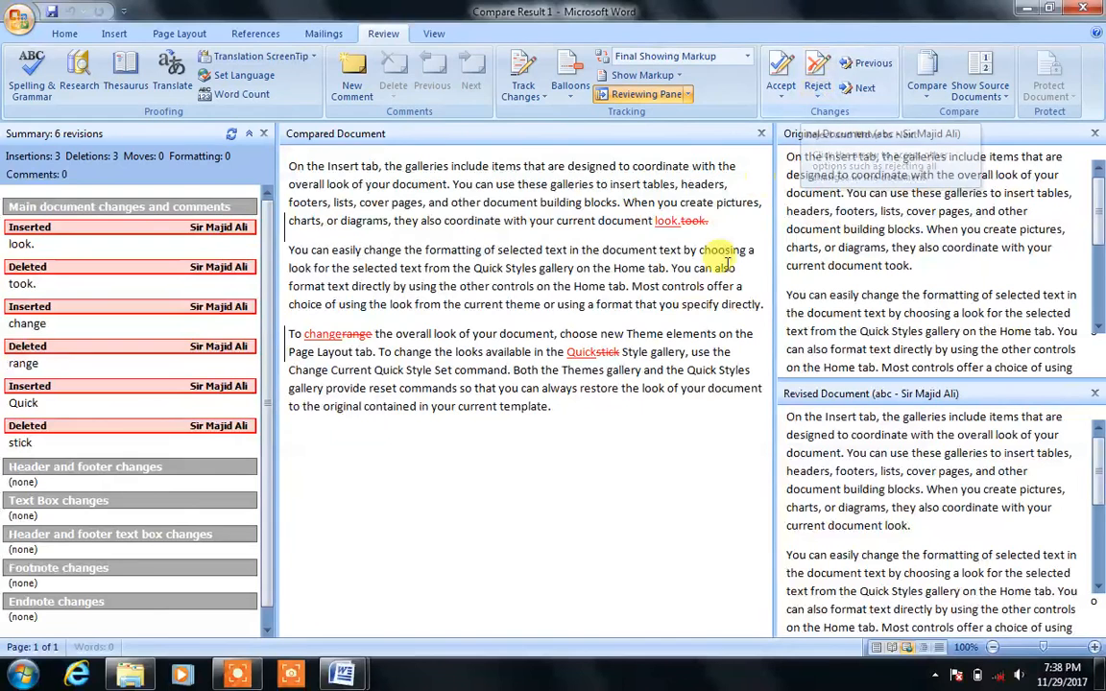
# Step: Replace the Compare Result window with a new blank Document4
pyautogui.hotkey('ctrl', 'n')
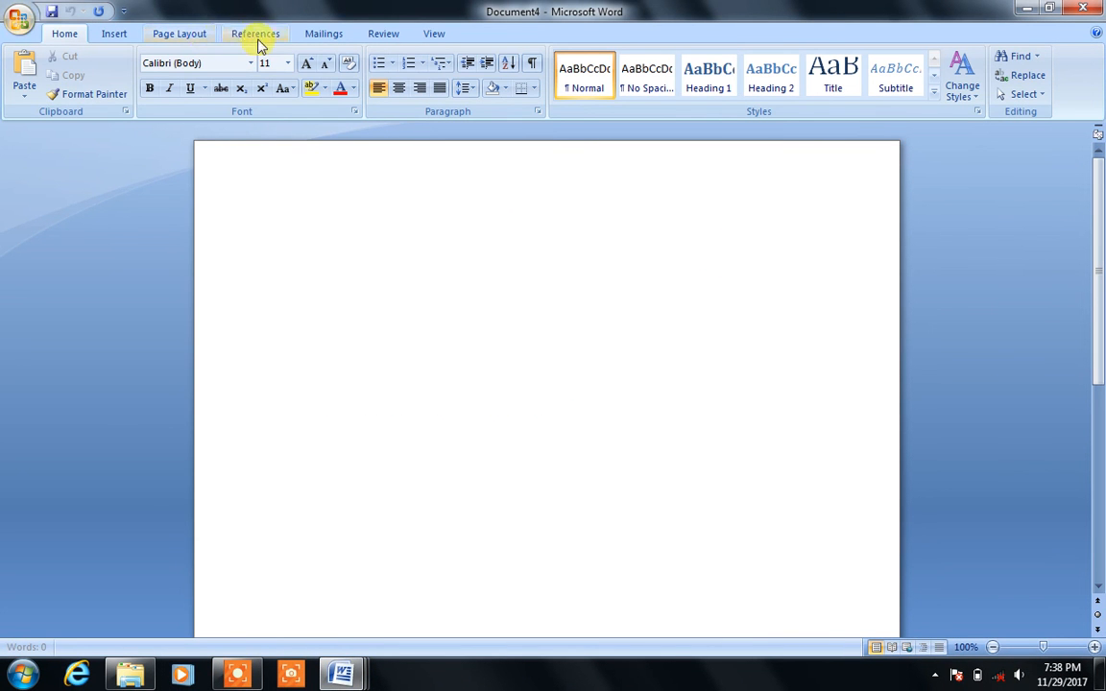
# Step: Fill Document4 with =rand() sample paragraphs and show the Protect Document options
pyautogui.click(372, 35)
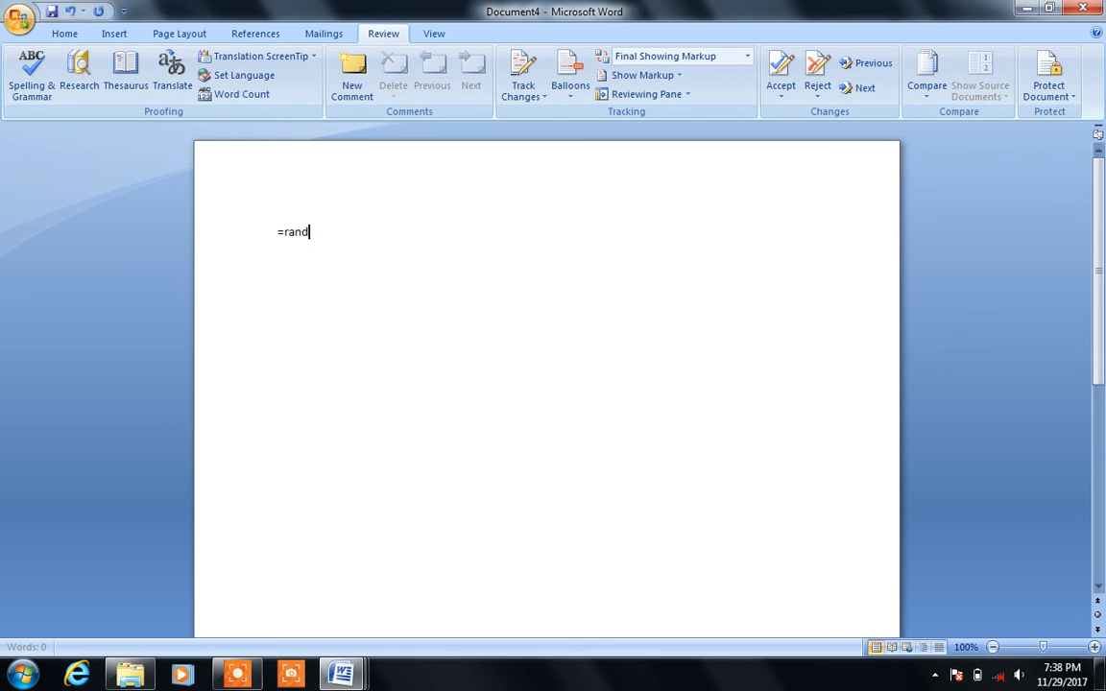
pyautogui.press('Return')
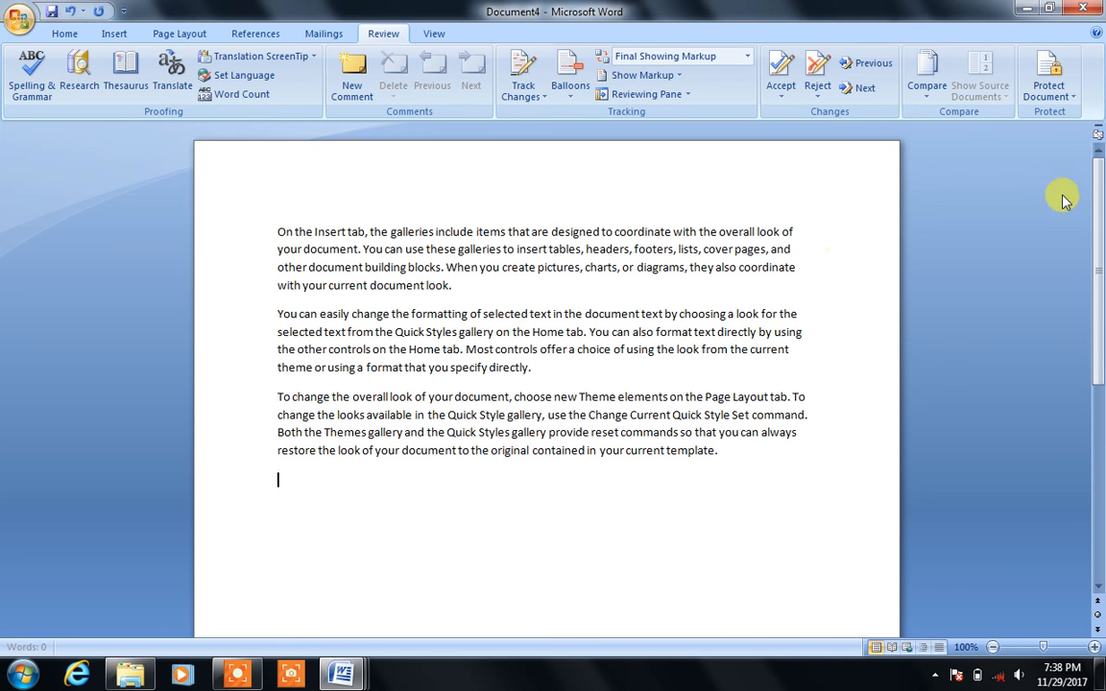
pyautogui.click(1053, 96)
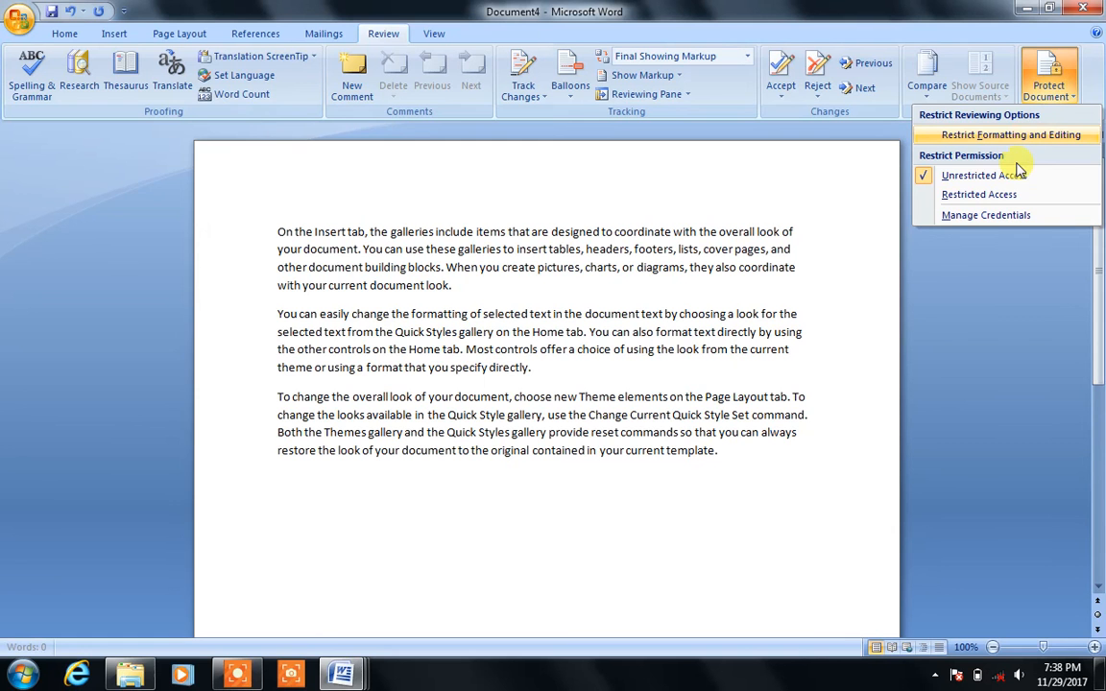
# Step: Limit formatting to selected styles, allow only tracked changes, and enforce it with a password
pyautogui.click(1037, 142)
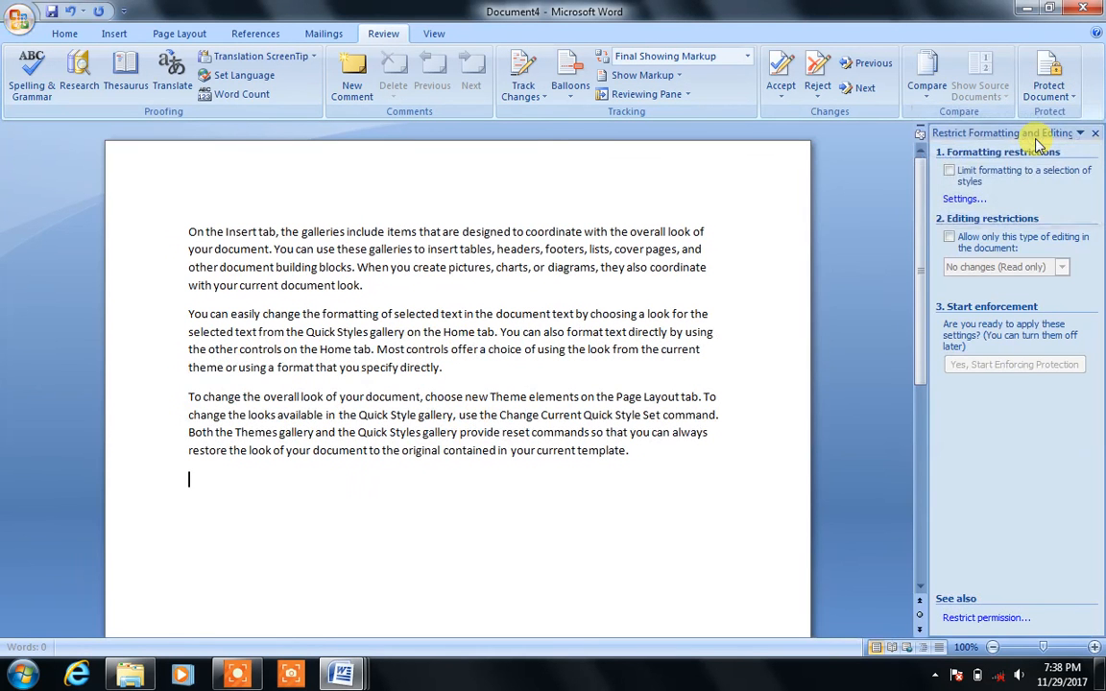
pyautogui.click(949, 170)
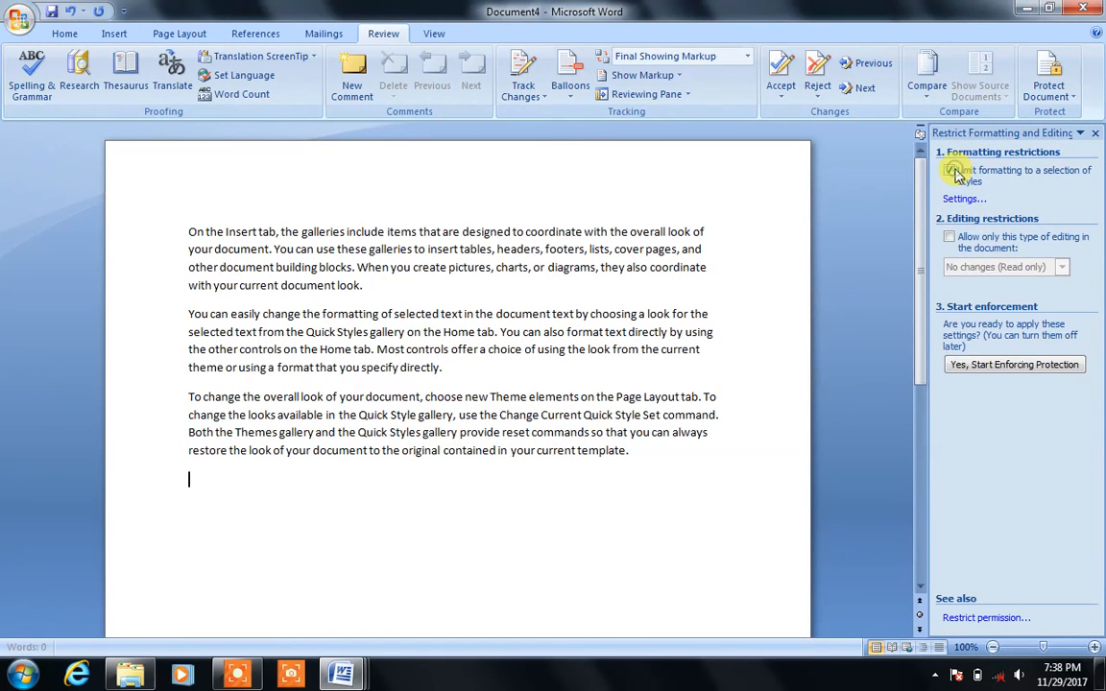
pyautogui.click(950, 238)
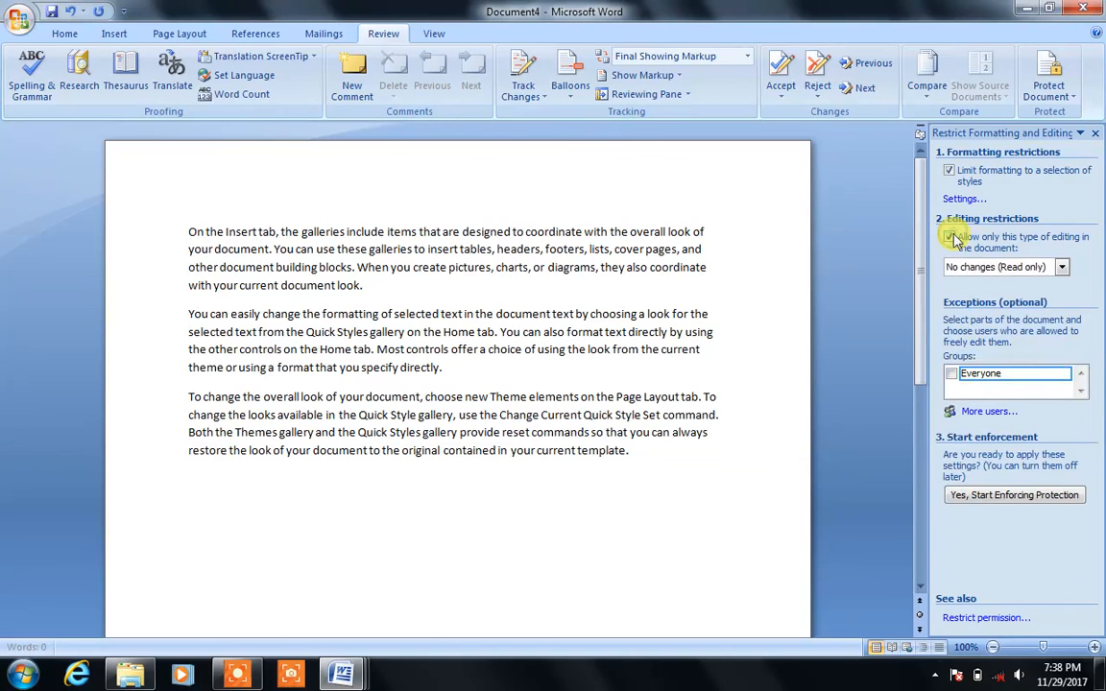
pyautogui.click(1061, 268)
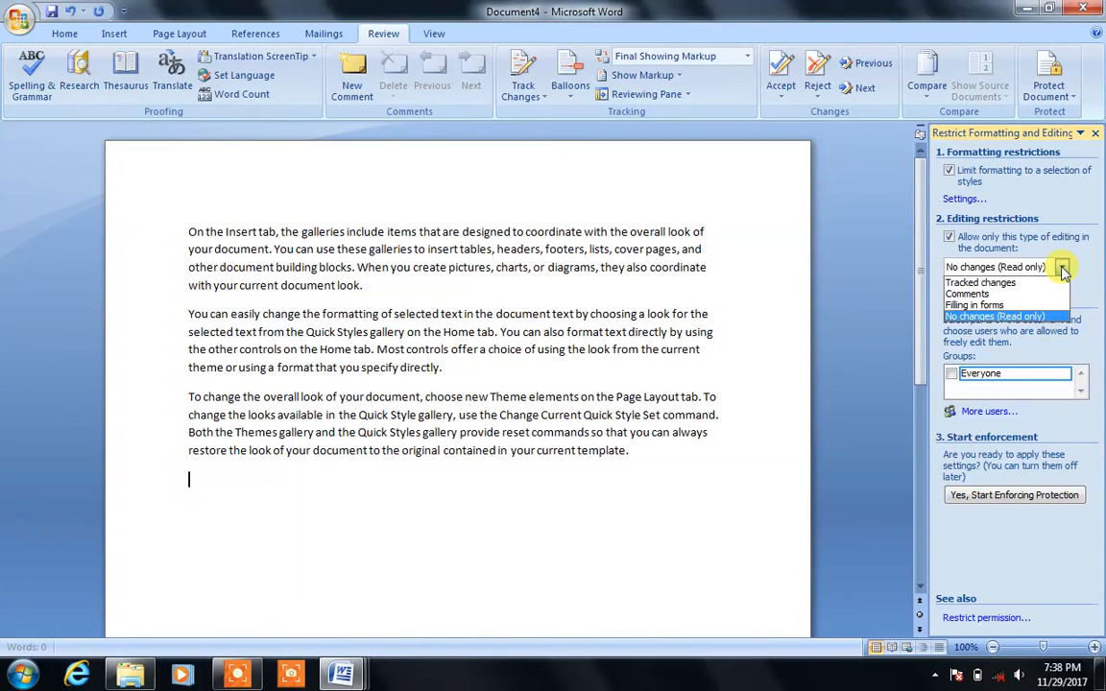
pyautogui.click(1040, 287)
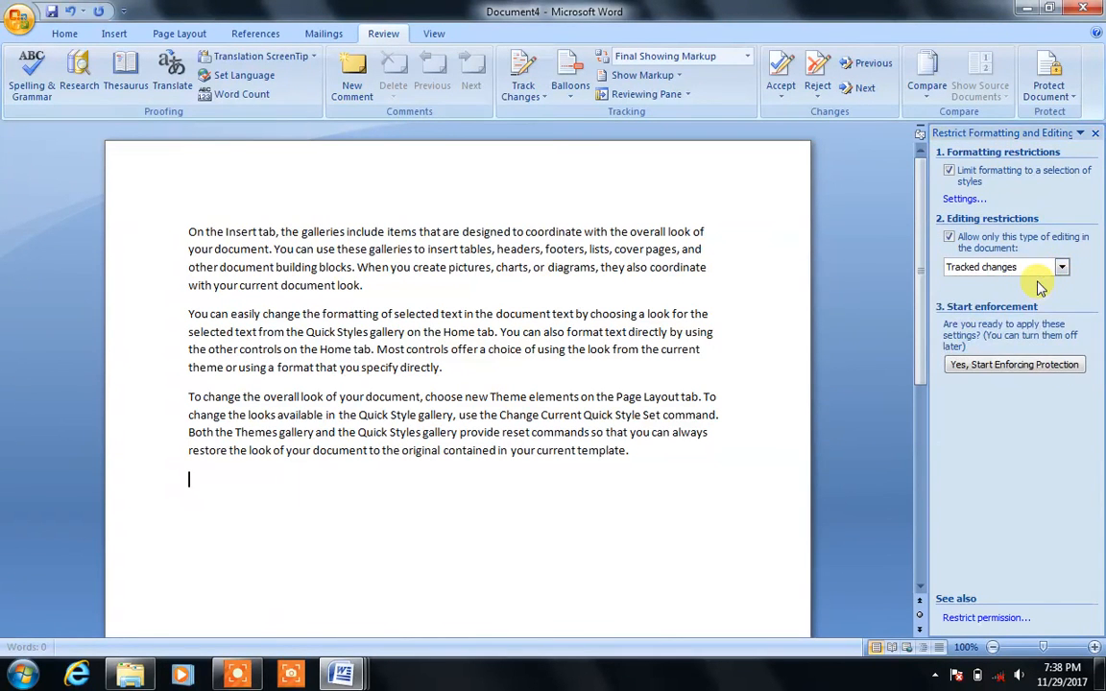
pyautogui.click(1019, 366)
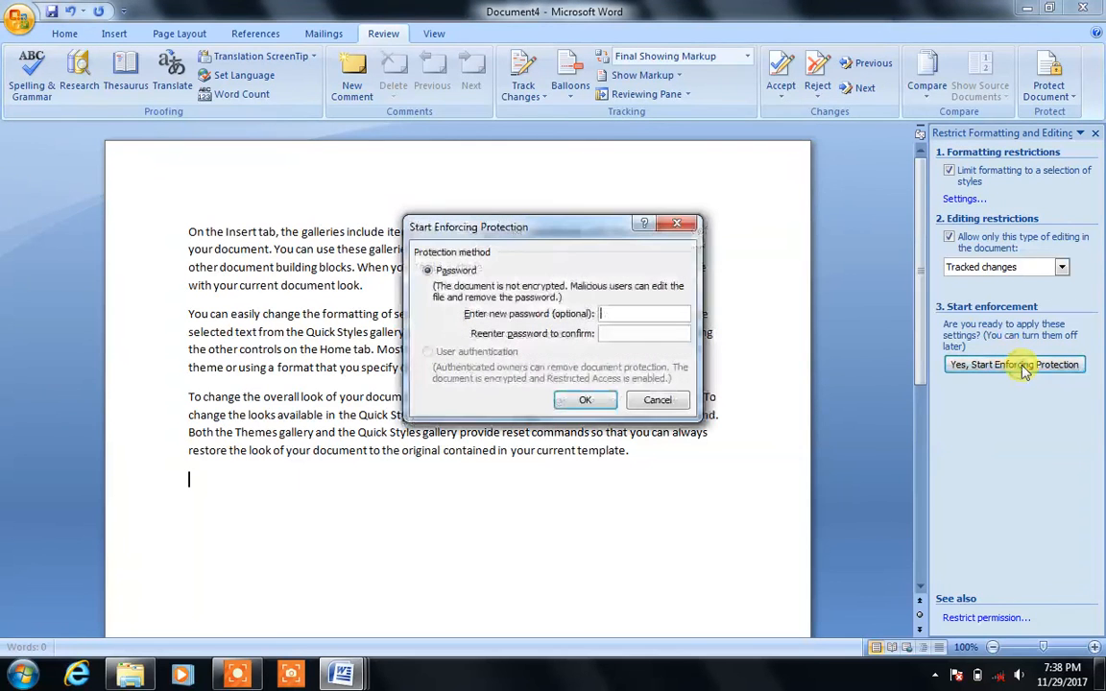
pyautogui.write('1')
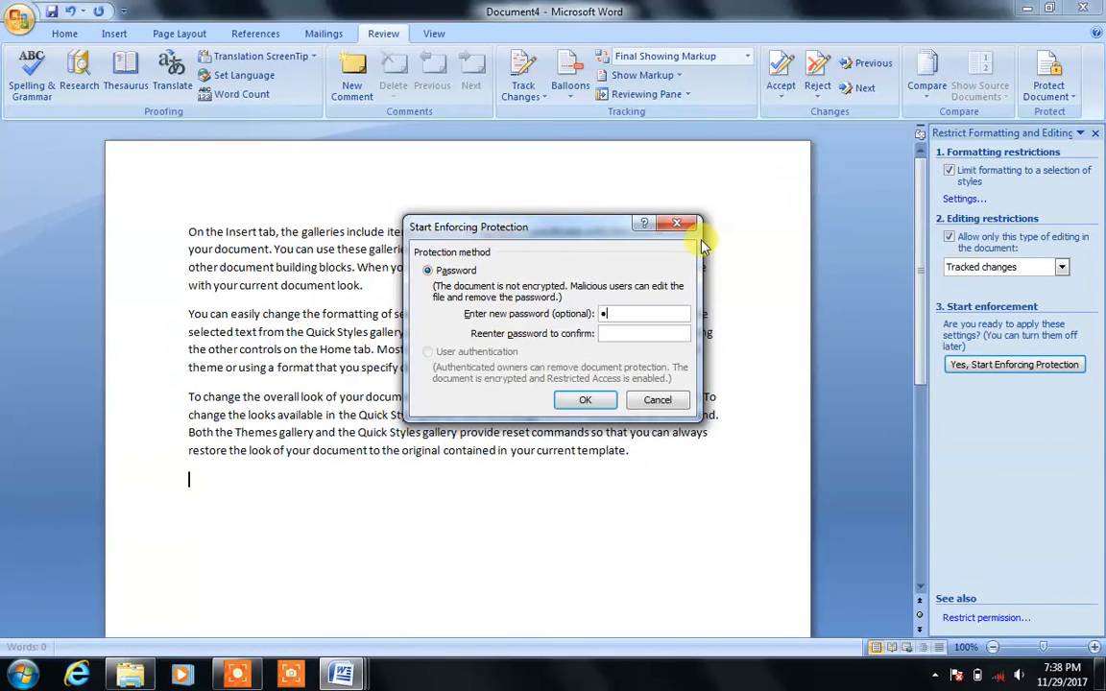
pyautogui.click(656, 332)
pyautogui.write('1')
pyautogui.click(598, 399)
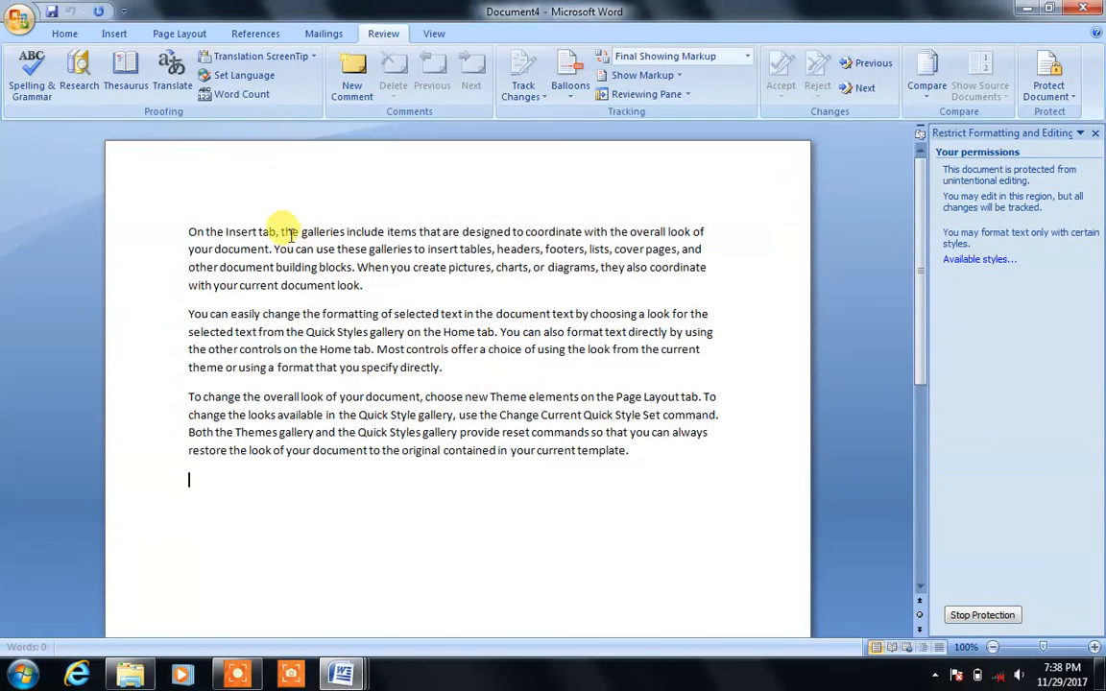
# Step: Replace 'On the Insert tab,' with random letters as a tracked change
pyautogui.moveTo(281, 230); pyautogui.dragTo(126, 223)
pyautogui.press('Delete')
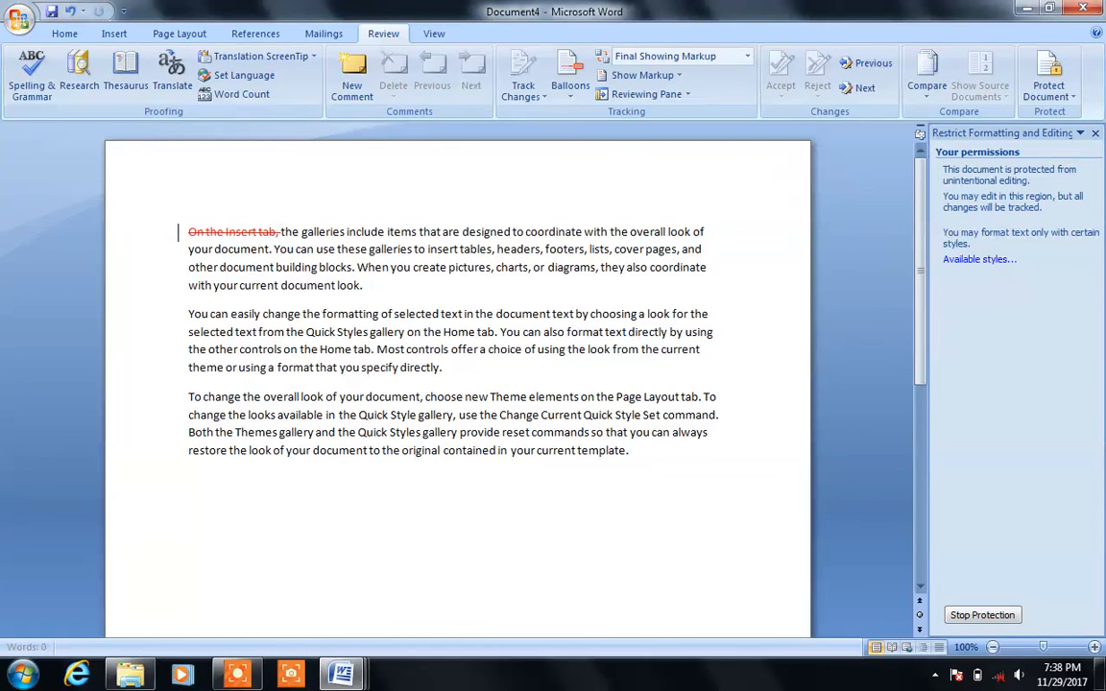
pyautogui.write(';lkjdklfjsaklfjdaskfjl')
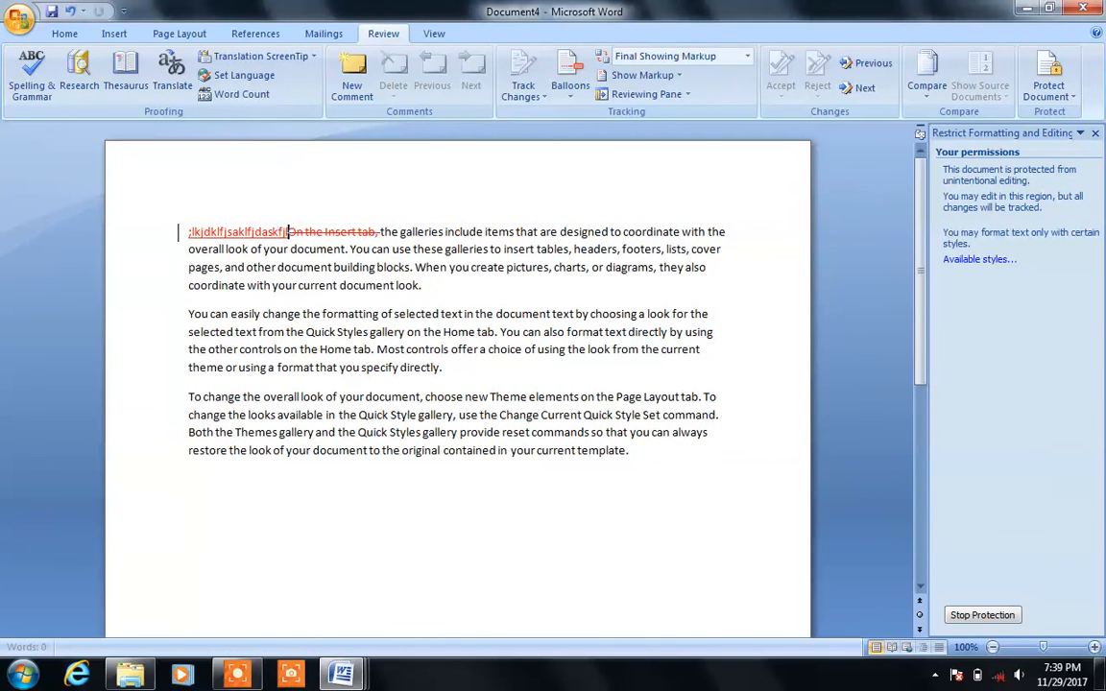
# Step: Glance at the change-tracking options, then place the cursor in paragraph two
pyautogui.click(462, 399)
pyautogui.click(384, 394)
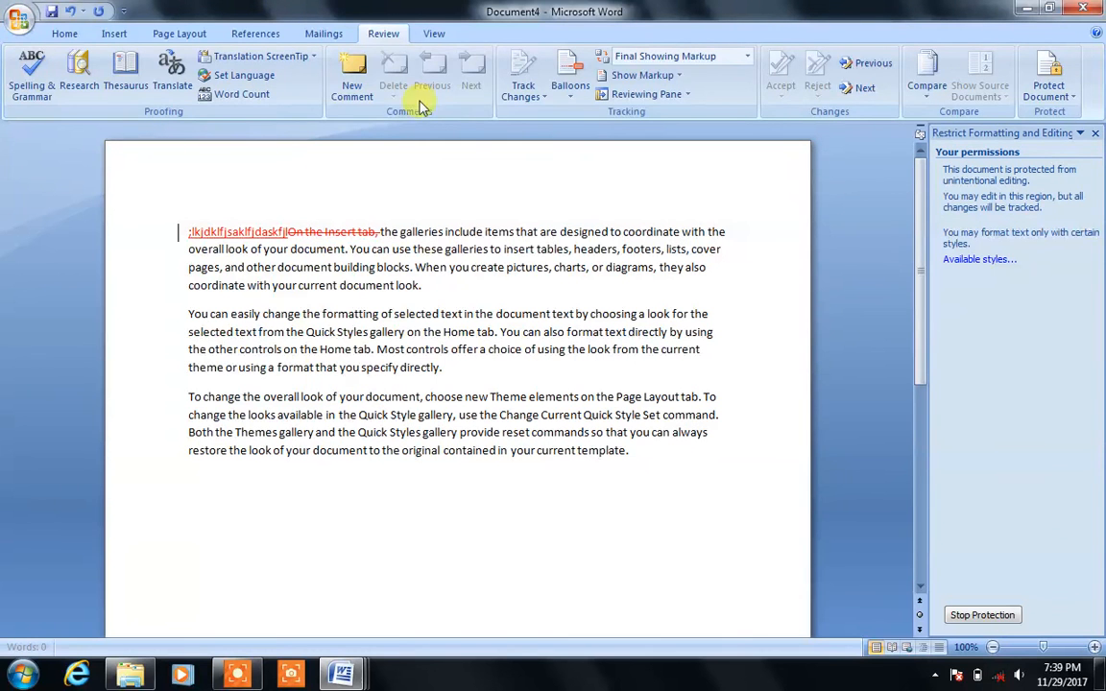
pyautogui.click(501, 99)
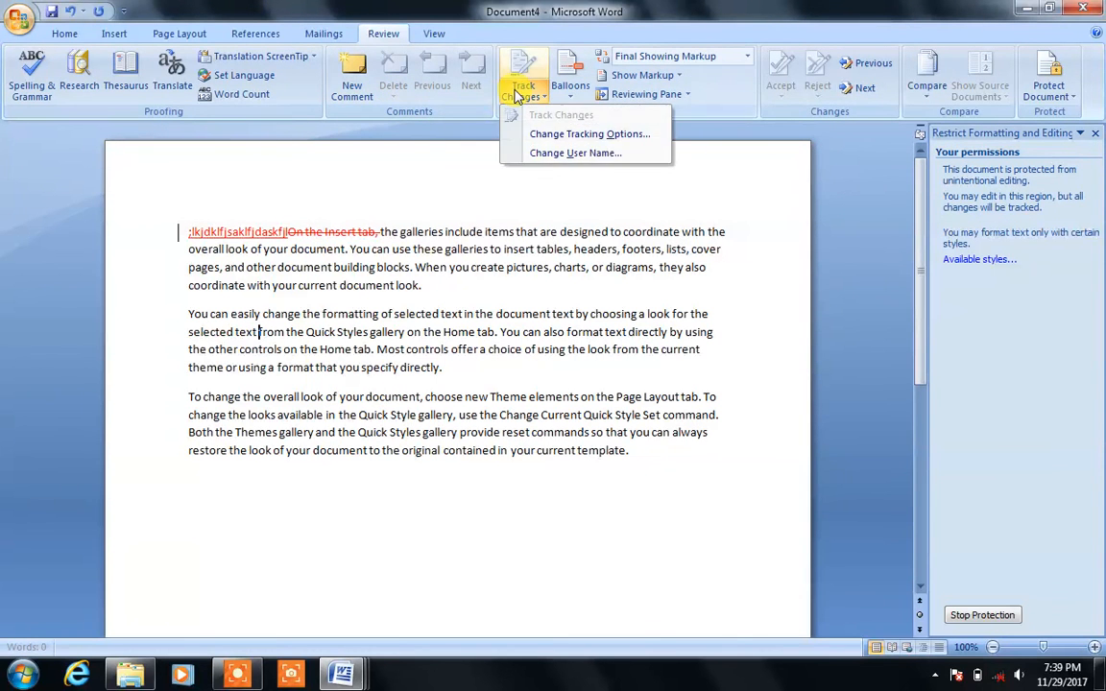
pyautogui.click(521, 93)
pyautogui.click(445, 349)
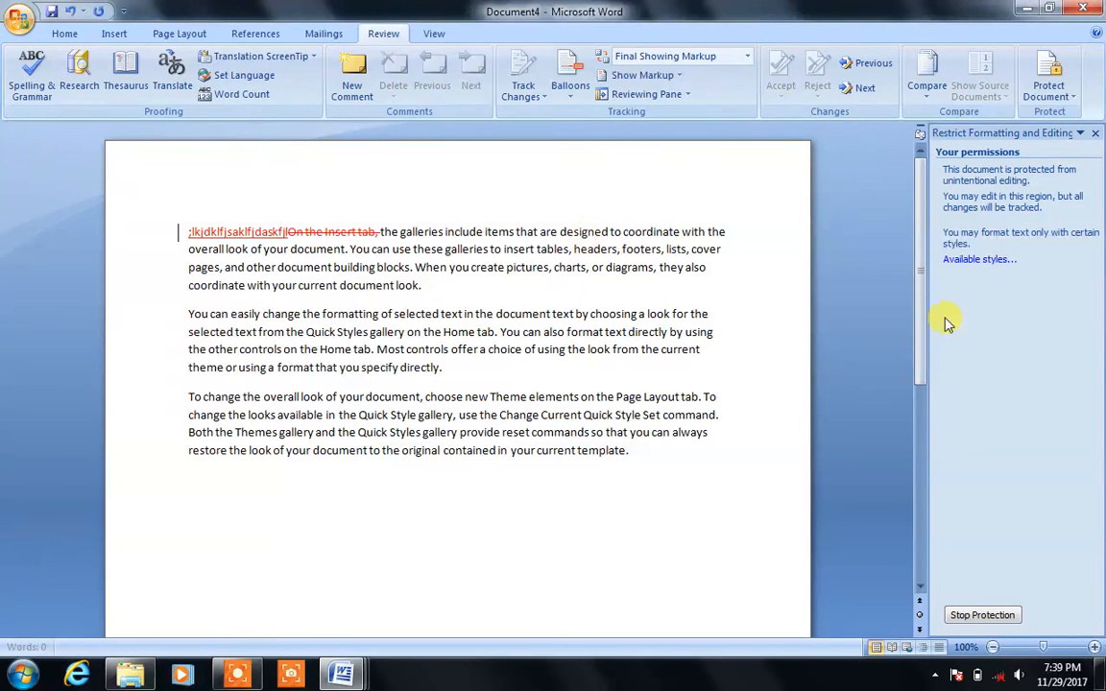
# Step: Unprotect the document by entering its password in the Restrict Formatting and Editing panel
pyautogui.click(977, 617)
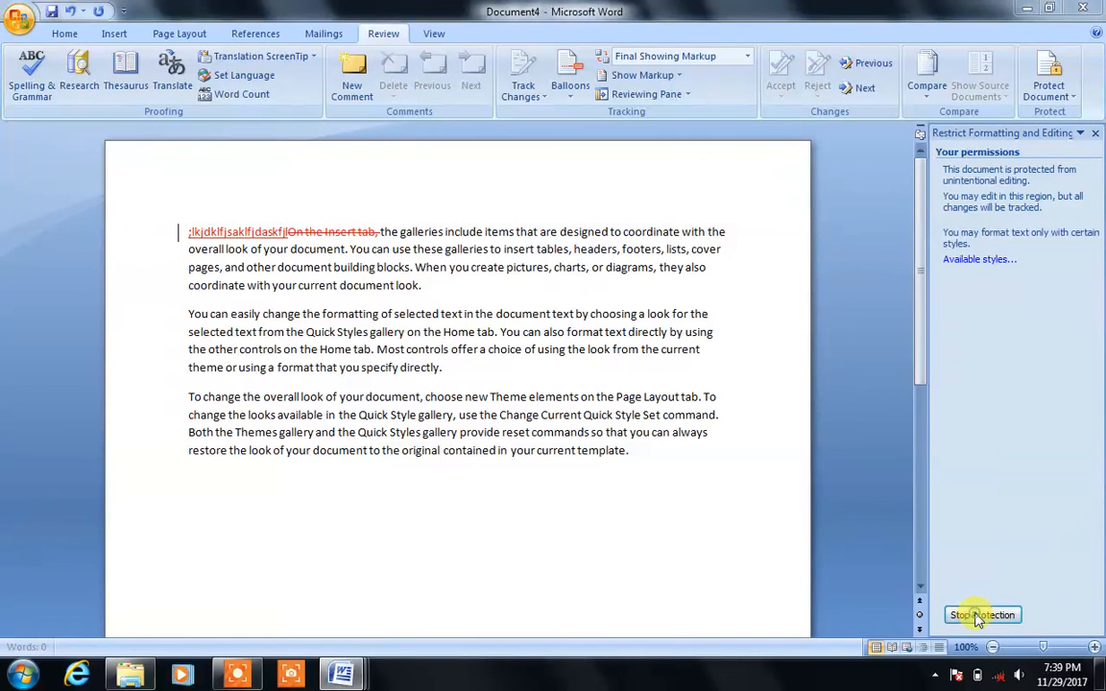
pyautogui.click(605, 349)
pyautogui.click(1097, 136)
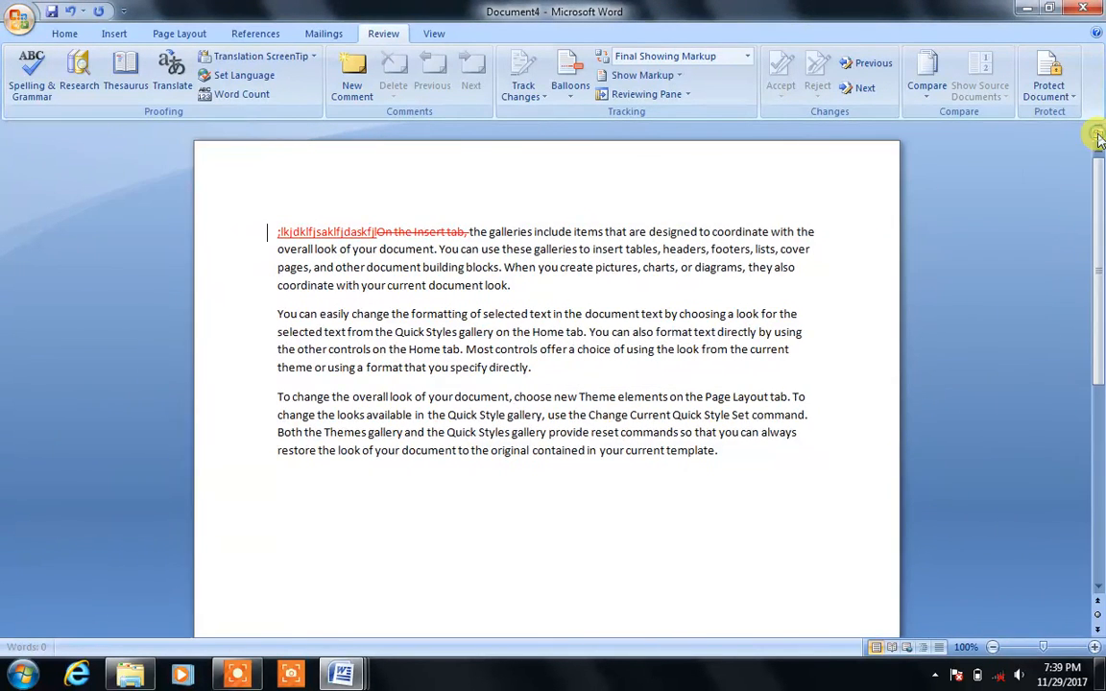
pyautogui.click(1049, 79)
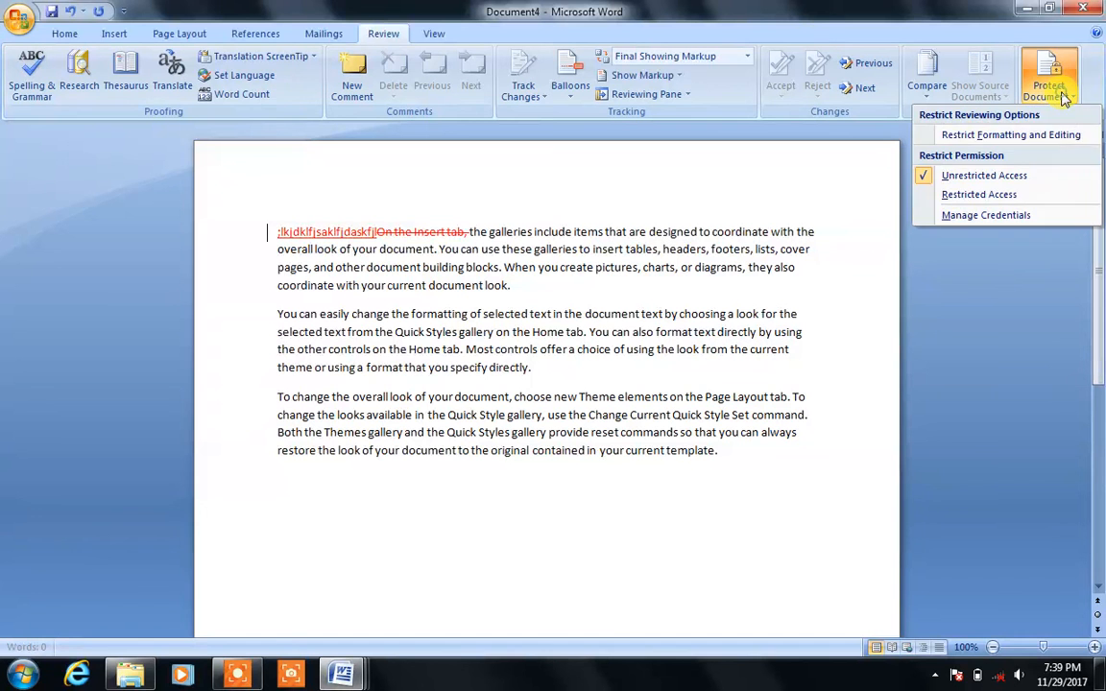
pyautogui.click(1029, 150)
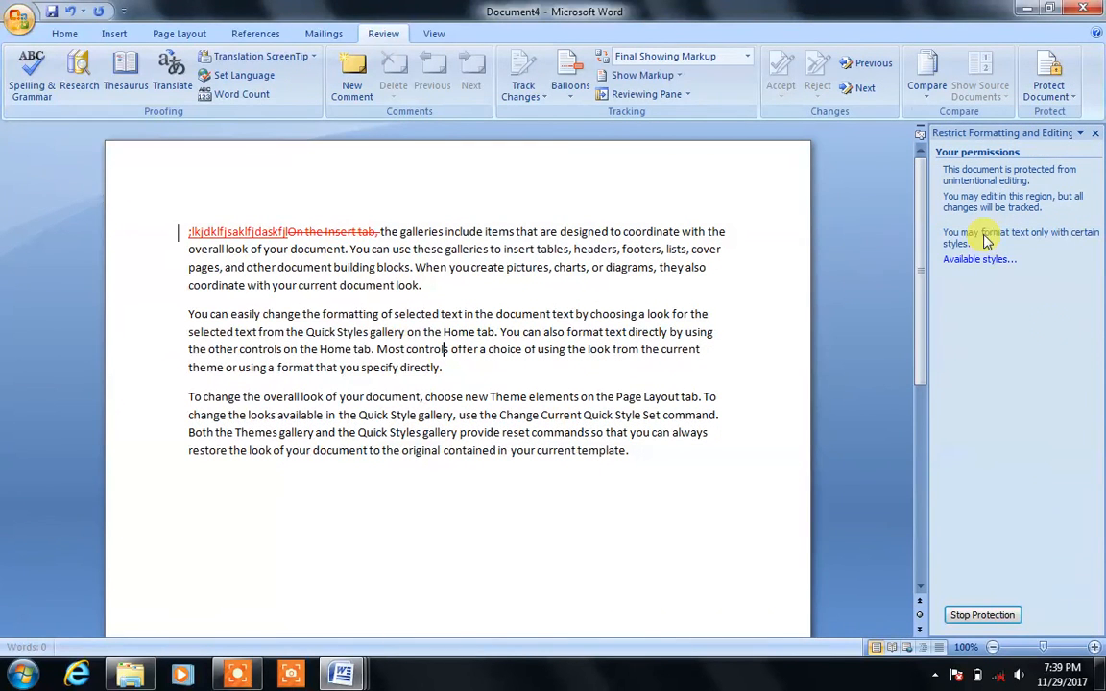
pyautogui.click(1004, 607)
pyautogui.write('1')
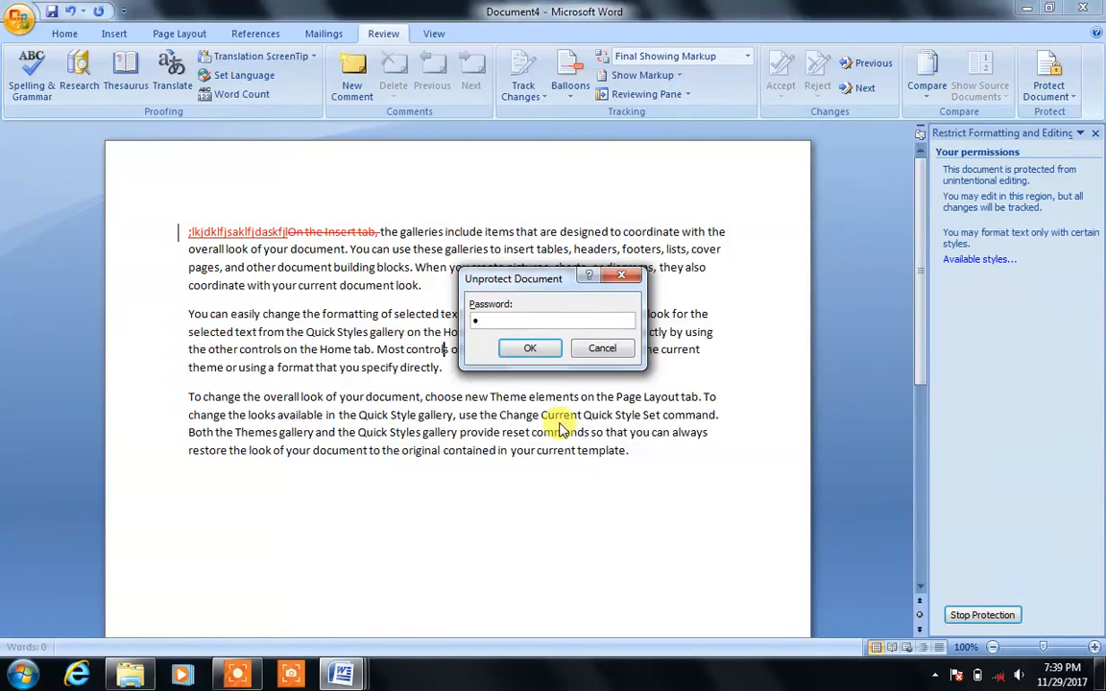
pyautogui.click(530, 347)
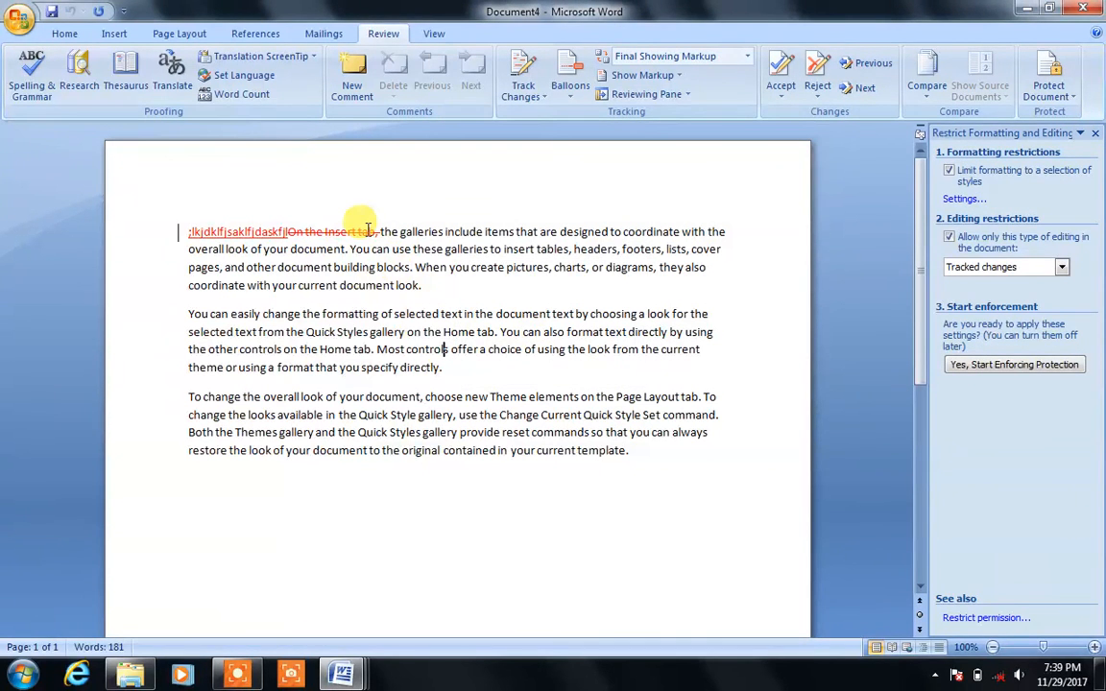
# Step: Reject all tracked changes in the document, restoring the opening 'On the Insert tab,'
pyautogui.moveTo(365, 230)
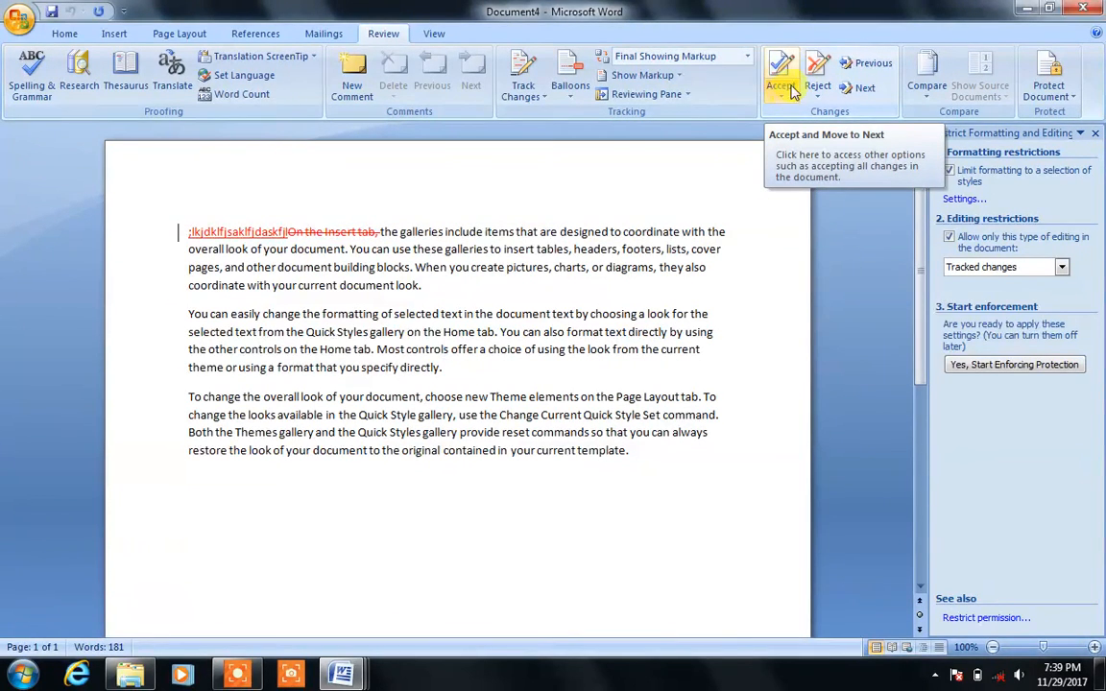
pyautogui.click(818, 67)
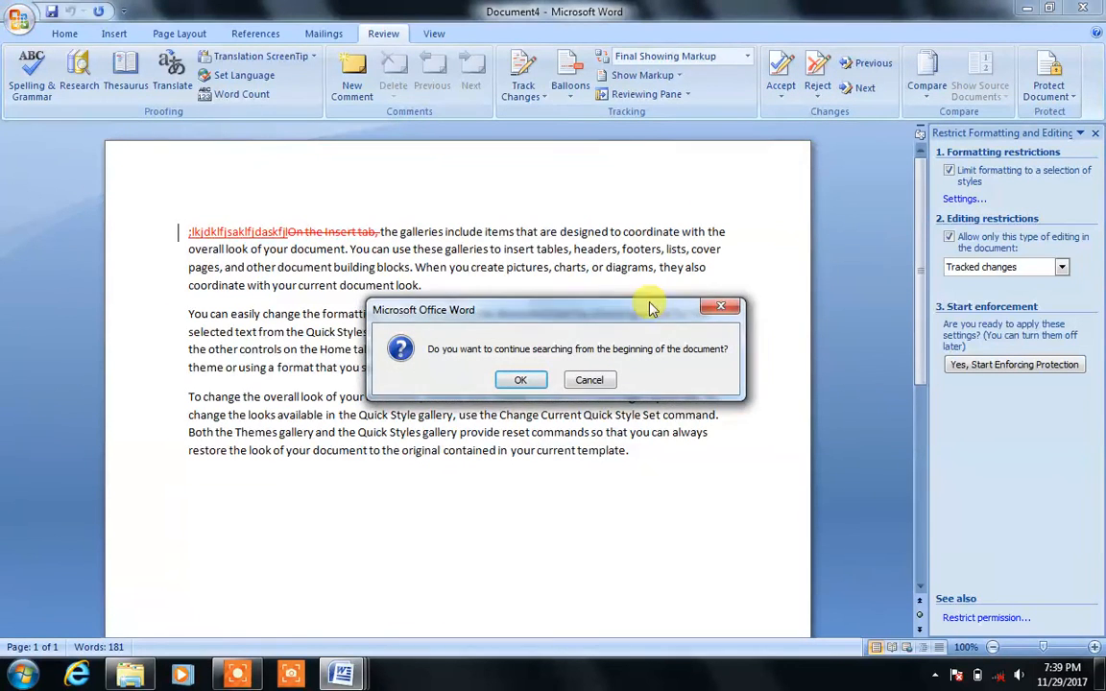
pyautogui.click(515, 380)
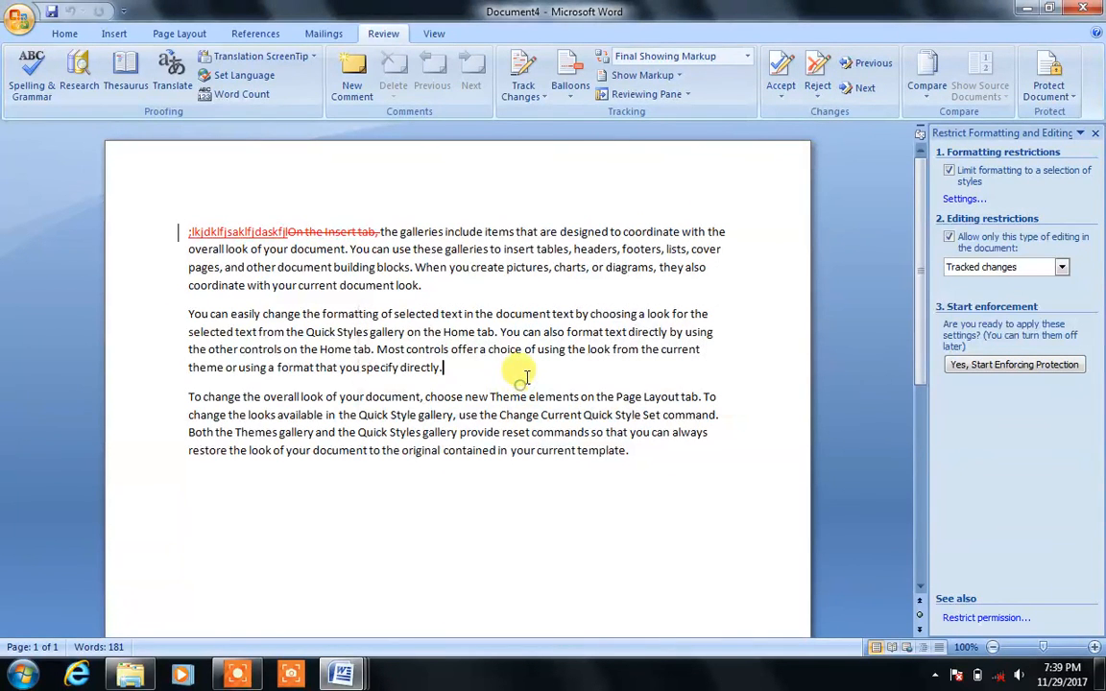
pyautogui.click(817, 69)
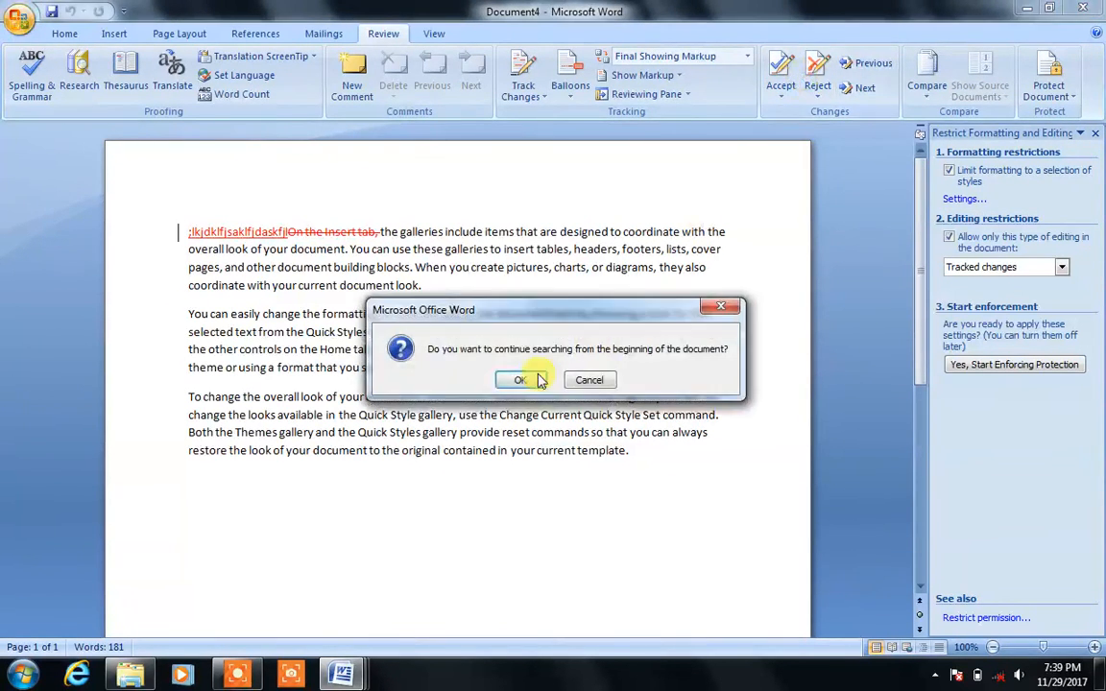
pyautogui.click(517, 381)
pyautogui.click(818, 92)
pyautogui.click(865, 173)
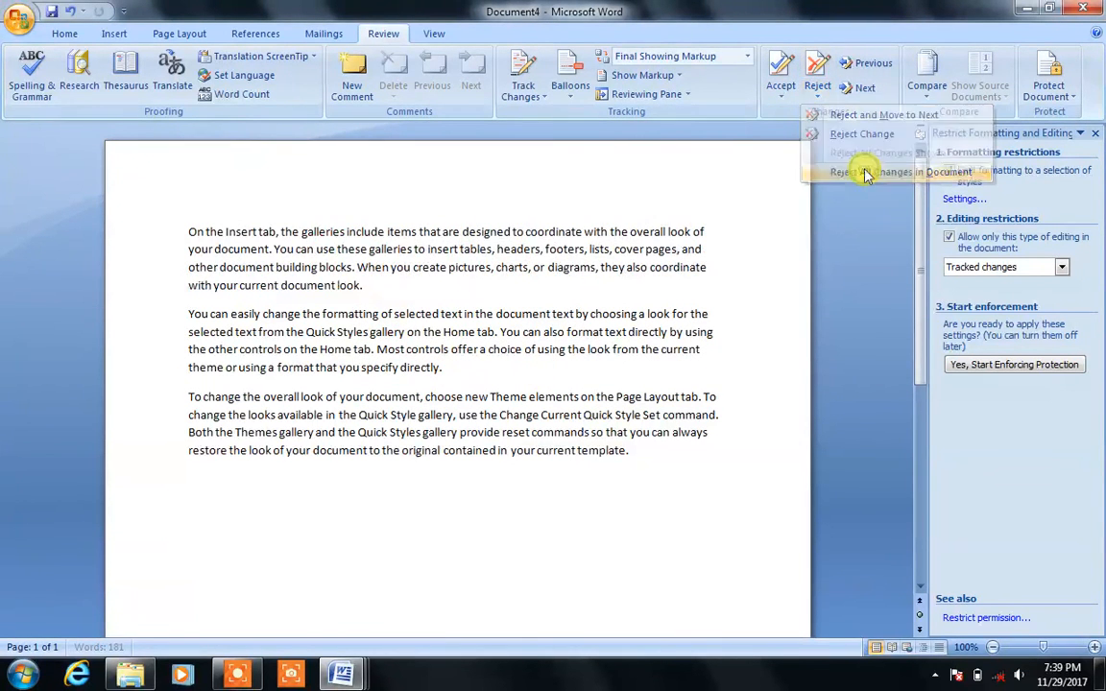
pyautogui.click(702, 289)
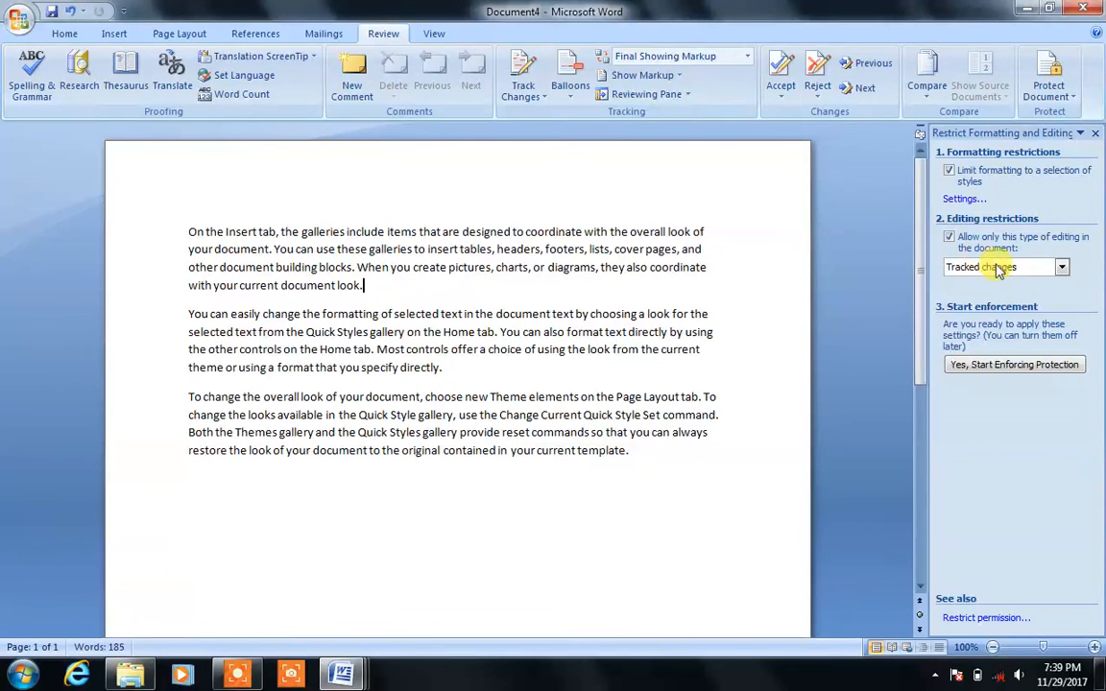
pyautogui.click(1063, 268)
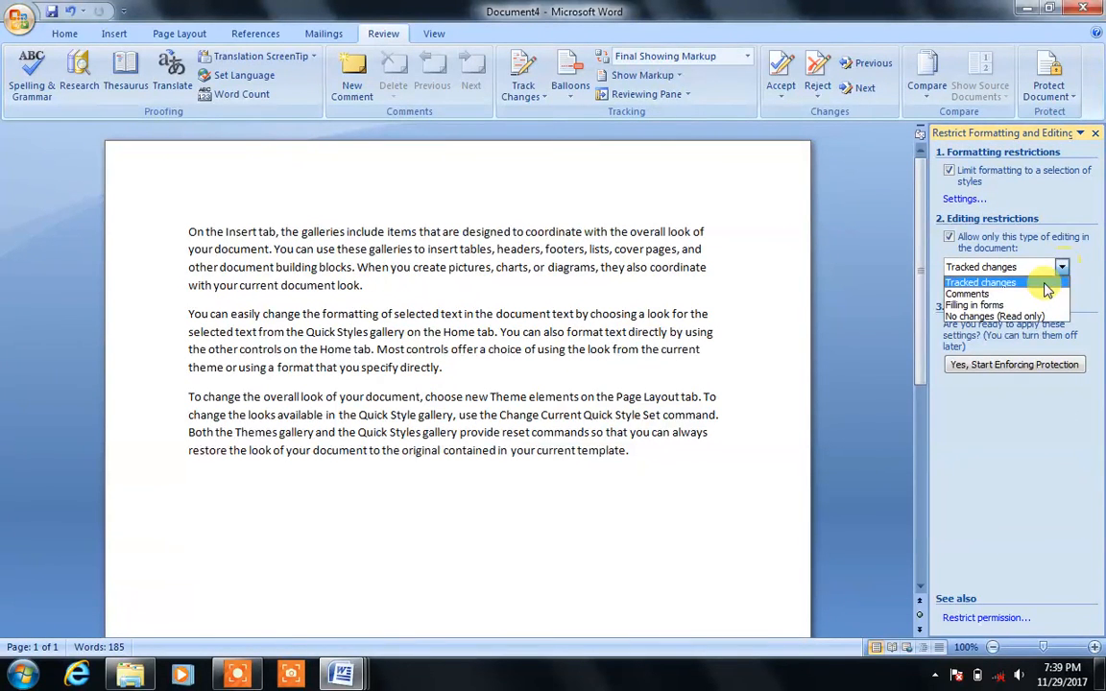
pyautogui.click(975, 305)
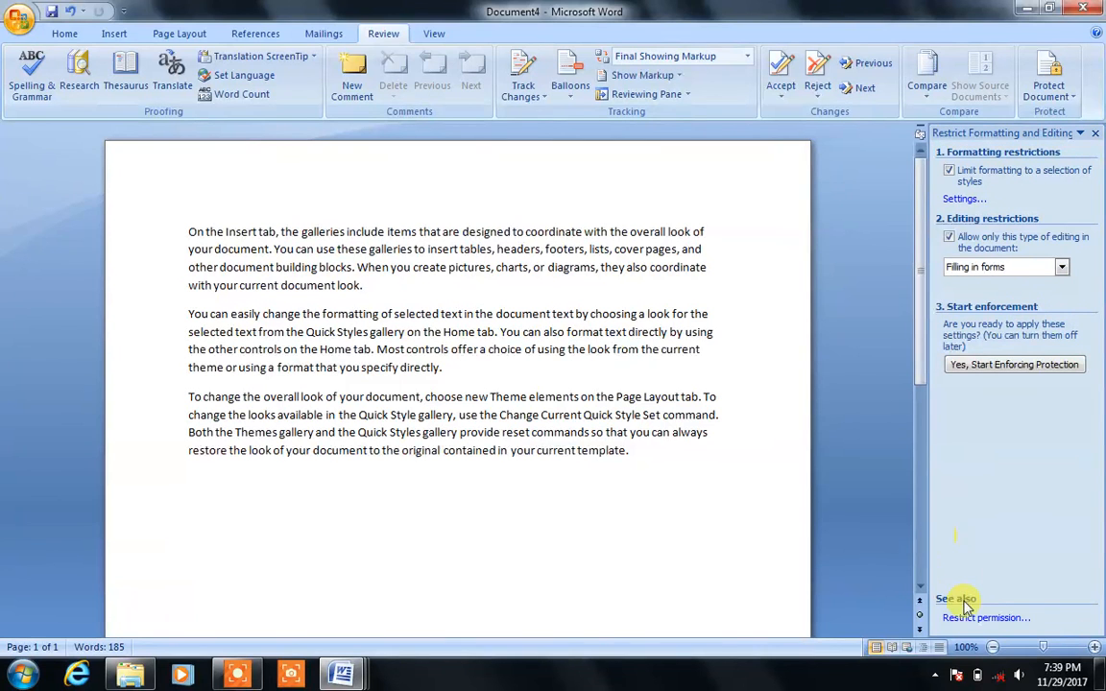
pyautogui.click(1013, 368)
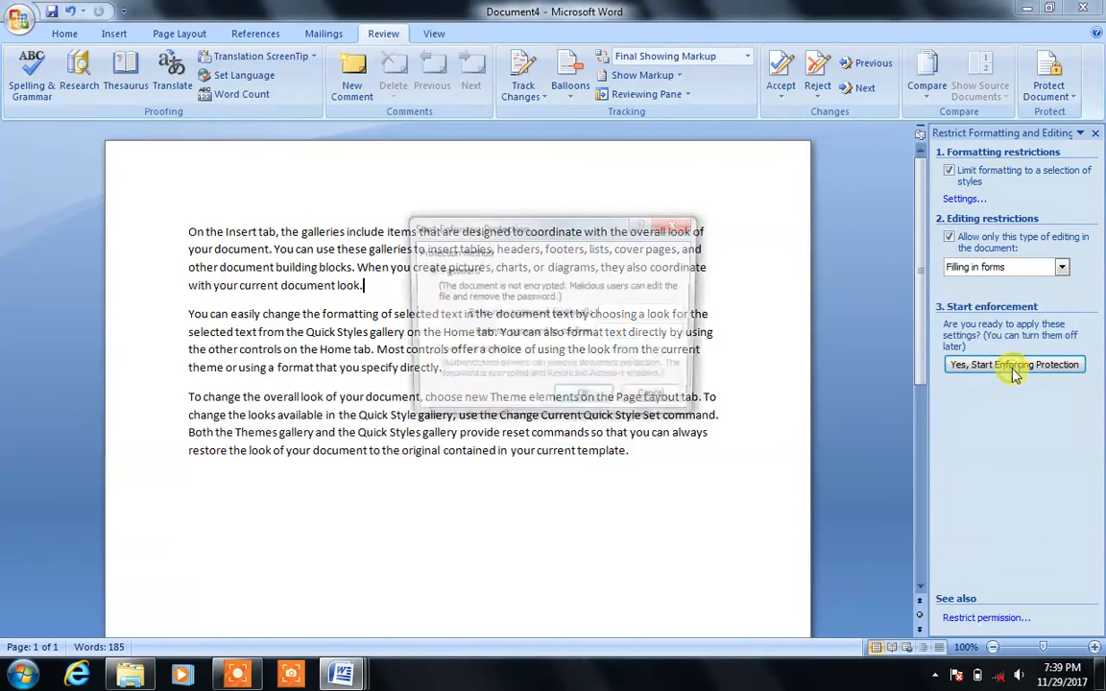
pyautogui.write('•')
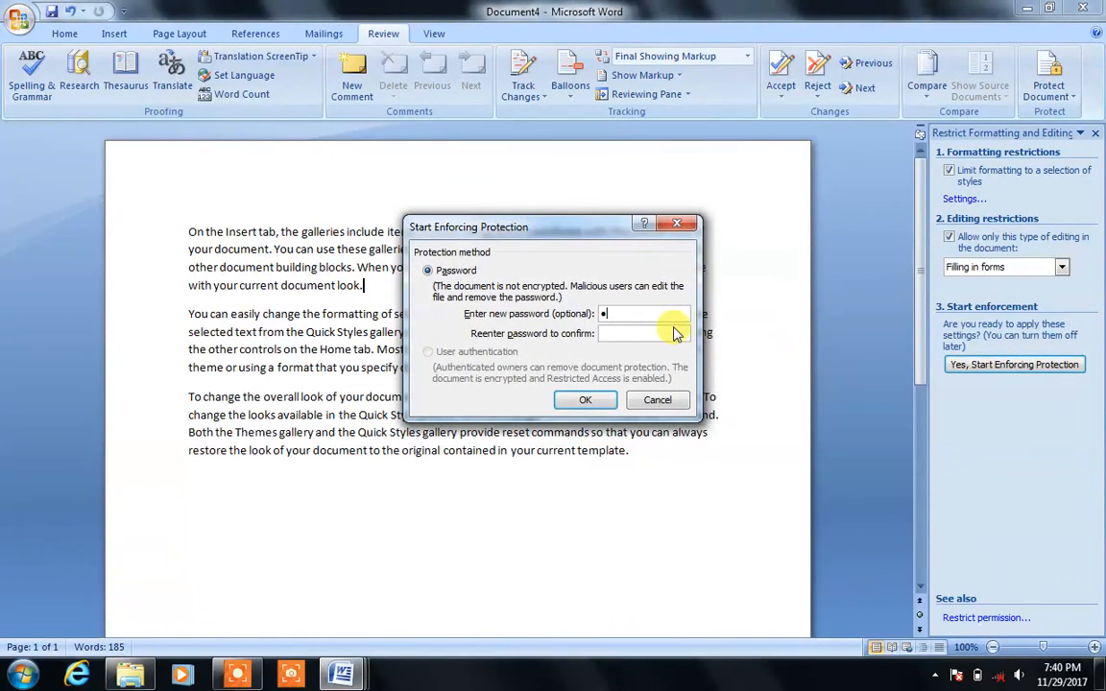
pyautogui.click(675, 332)
pyautogui.write('•')
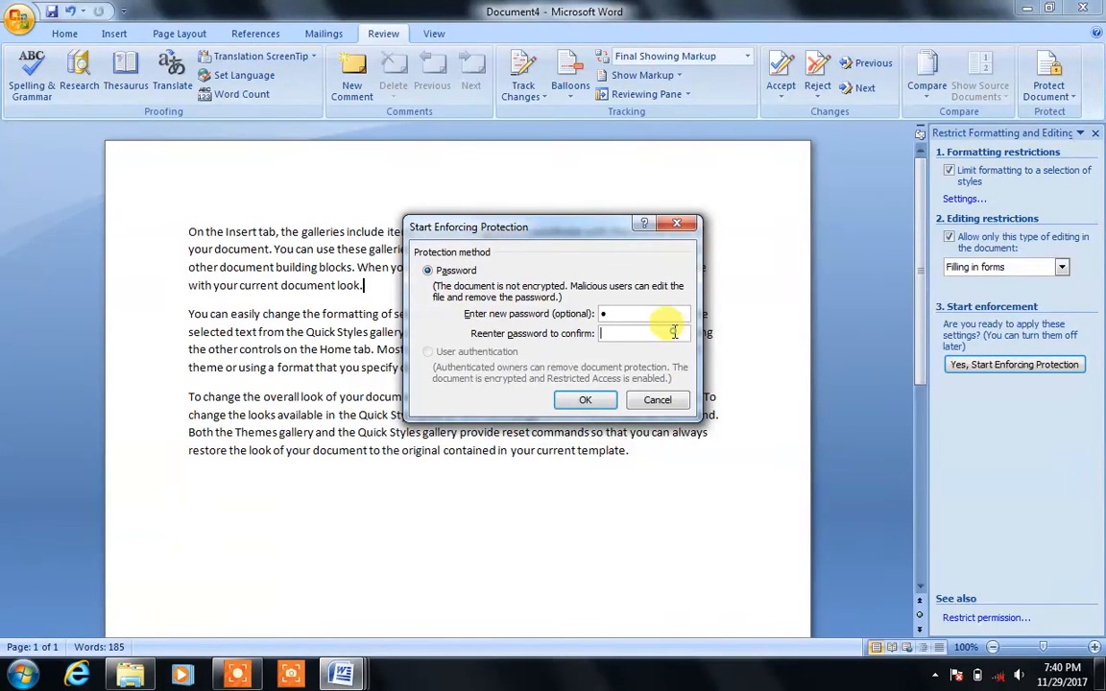
pyautogui.click(586, 400)
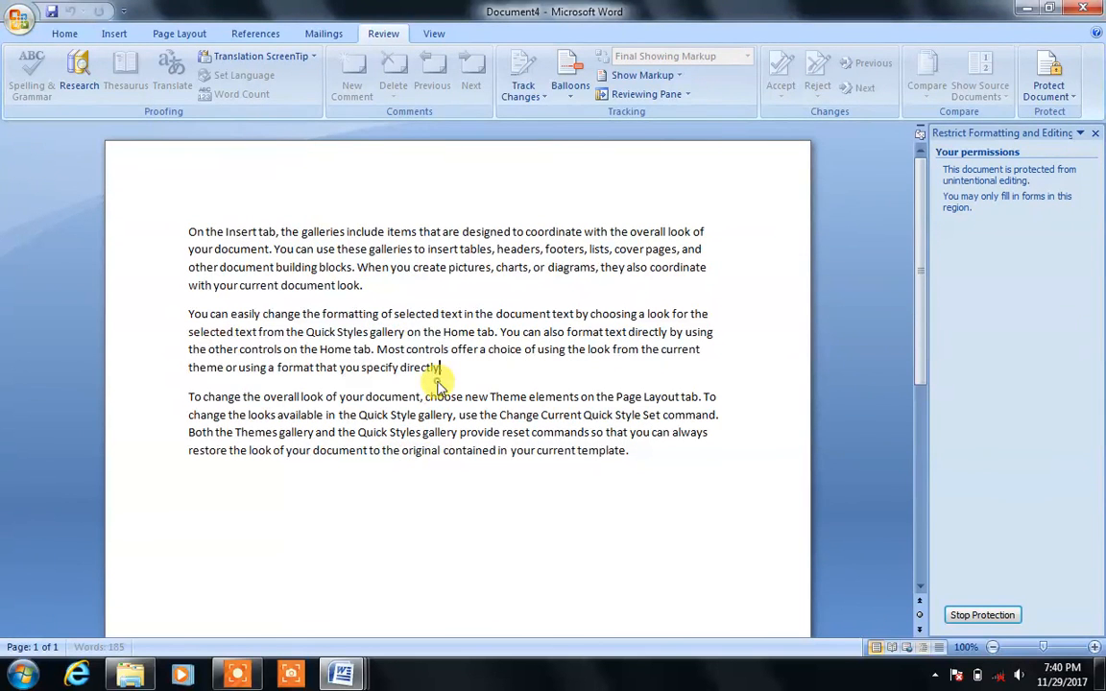
# Step: Check that the protected paragraph and its words can't be selected, then bring up Save As
pyautogui.tripleClick(487, 291)
pyautogui.doubleClick(490, 300)
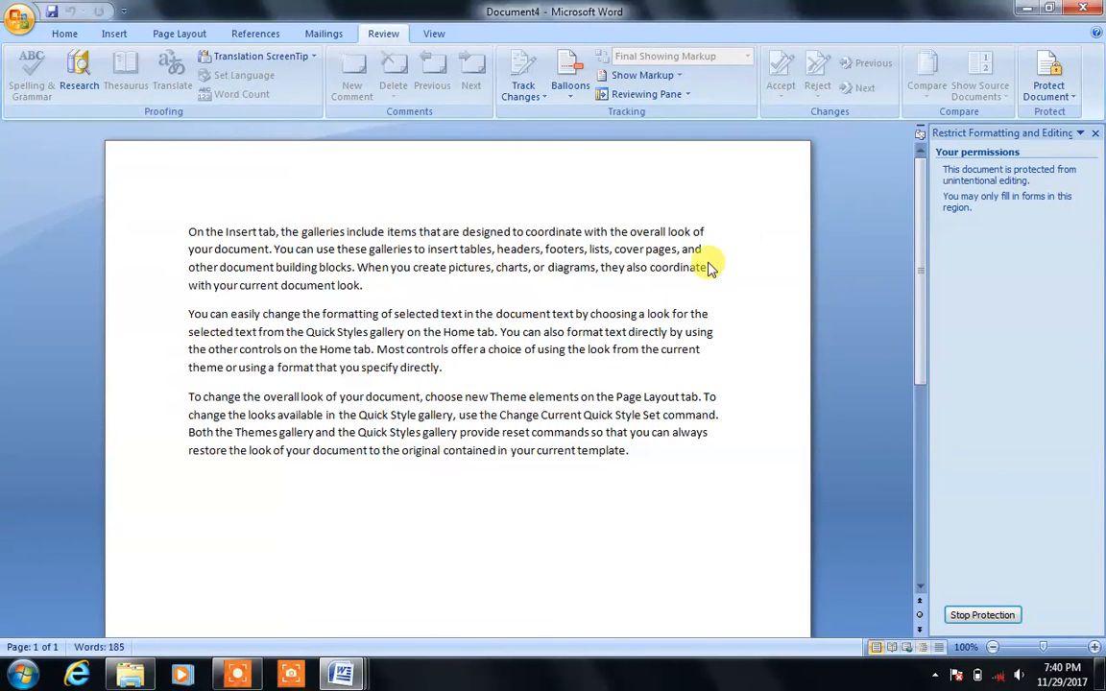
pyautogui.hotkey('ctrl', 's')
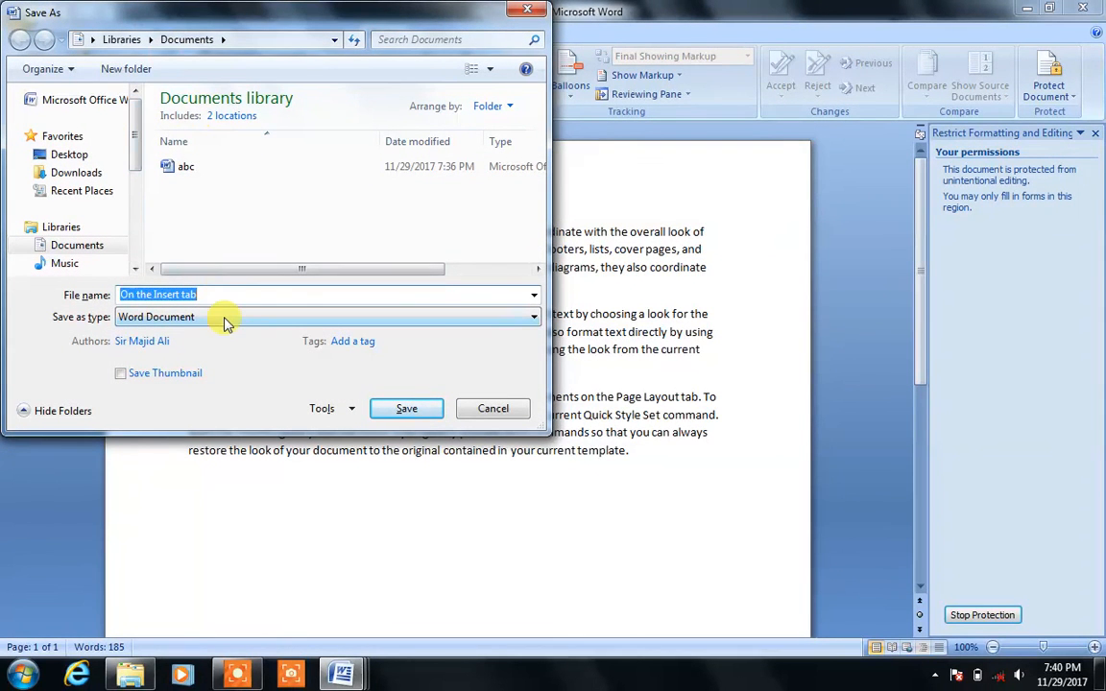
# Step: Name the file 'my file' and set open and modify passwords in General Options
pyautogui.write('my file')
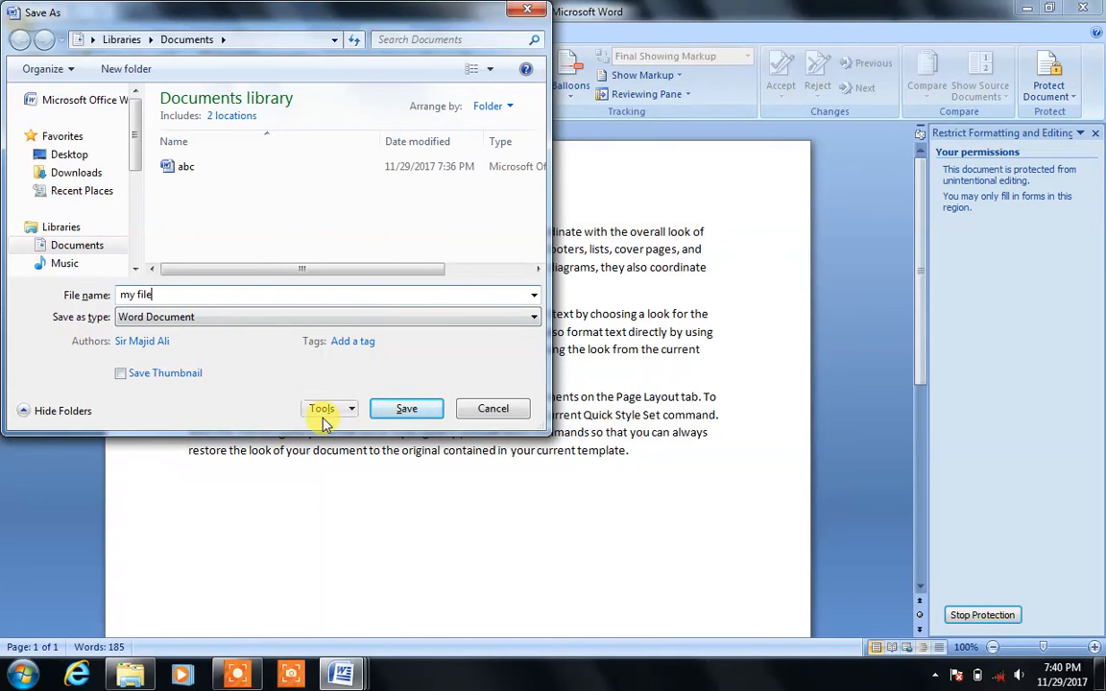
pyautogui.click(353, 415)
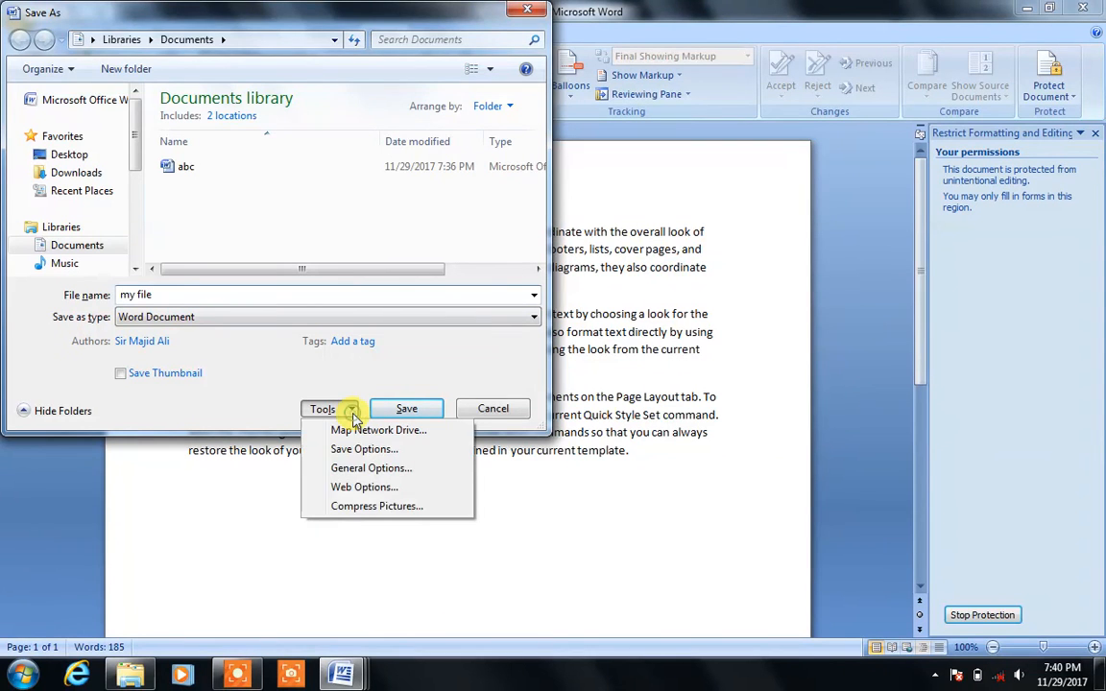
pyautogui.click(371, 468)
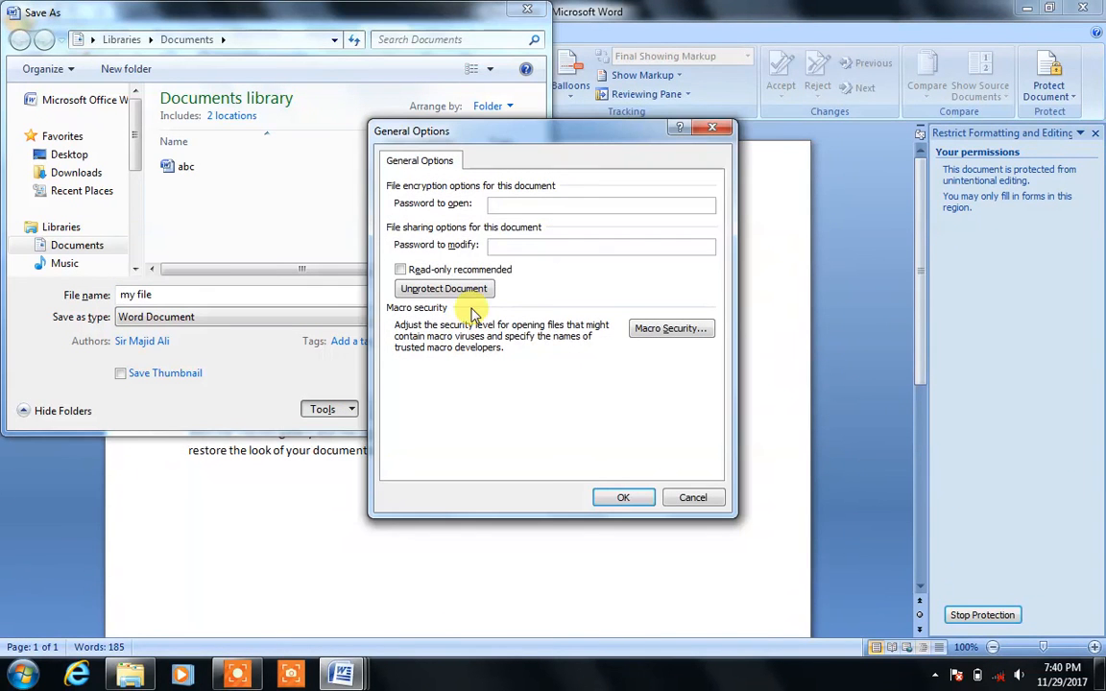
pyautogui.click(503, 204)
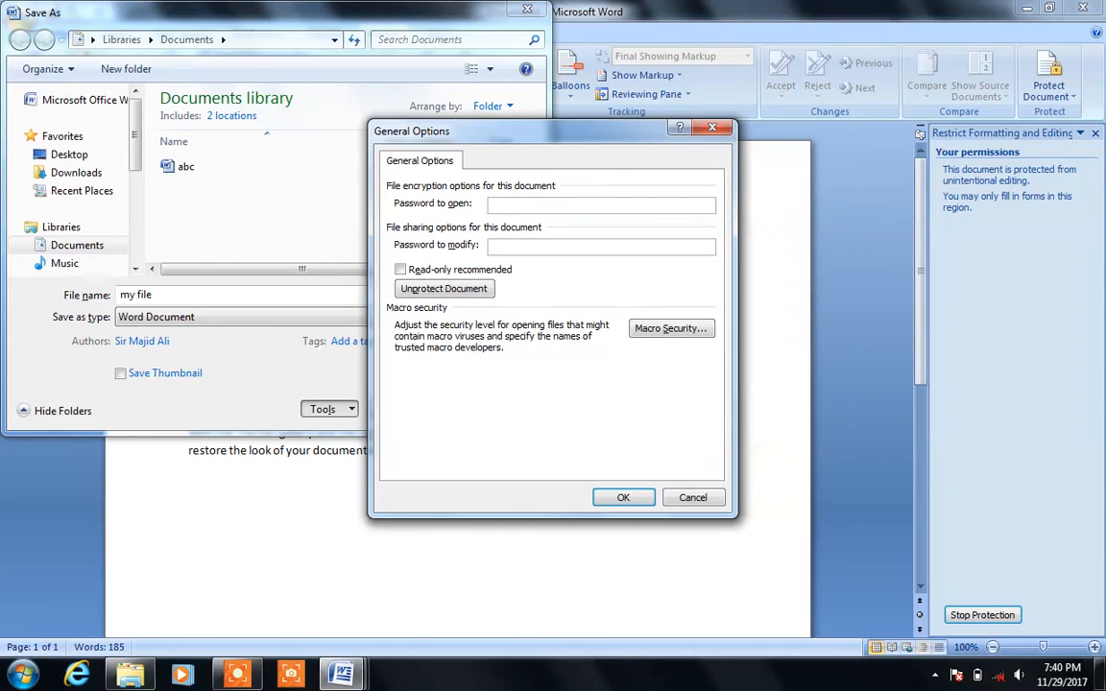
pyautogui.click(519, 244)
pyautogui.write('1')
pyautogui.click(636, 500)
# Step: Confirm both passwords, save the document as 'my file', and close it
pyautogui.write('1')
pyautogui.click(564, 358)
pyautogui.write('1')
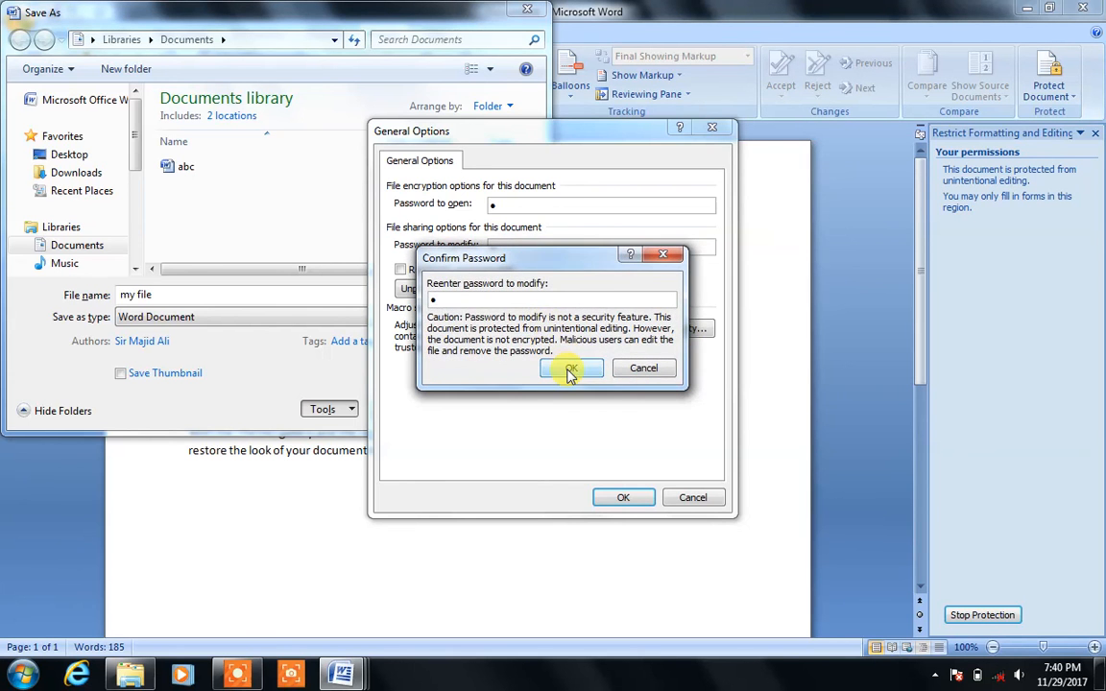
pyautogui.click(569, 368)
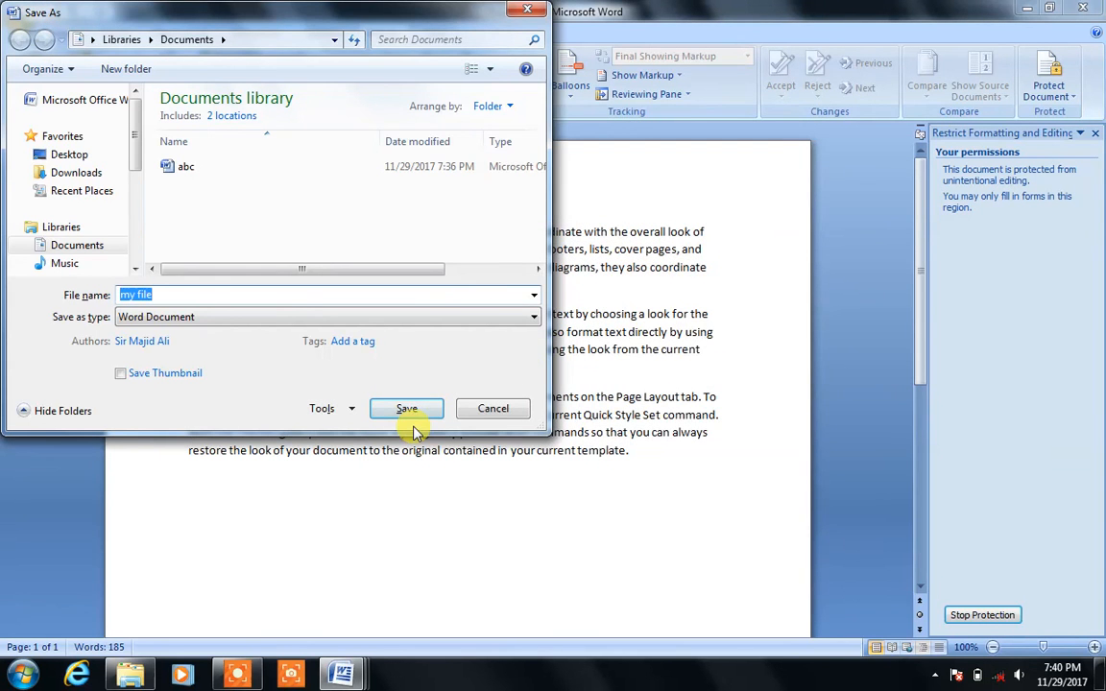
pyautogui.click(416, 417)
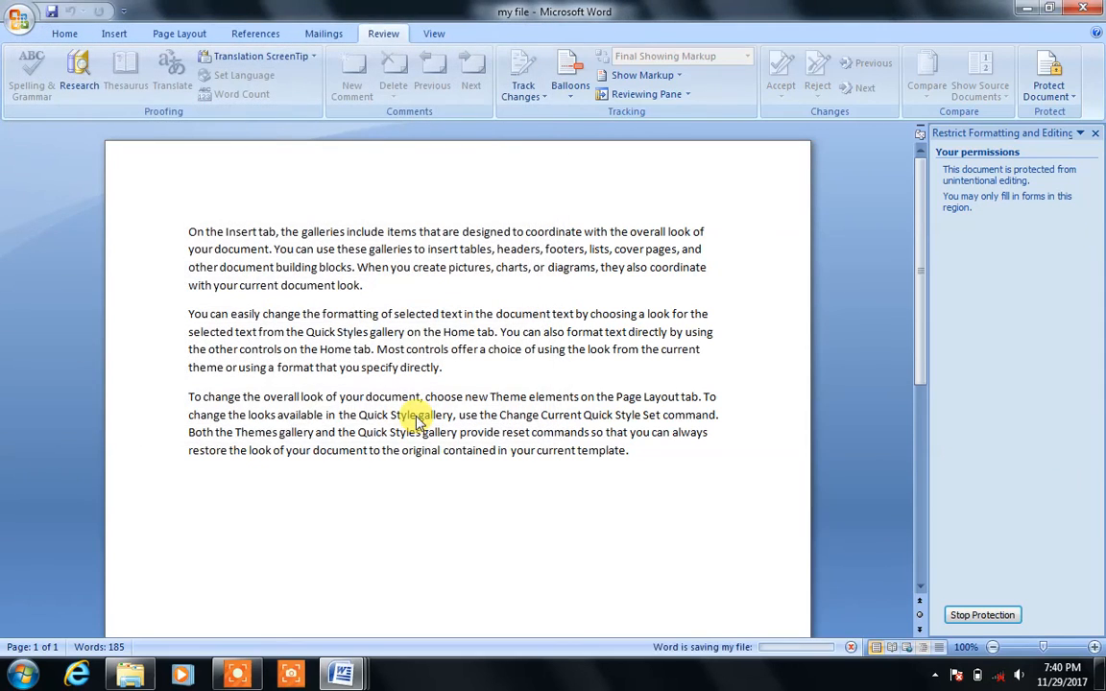
pyautogui.click(1093, 9)
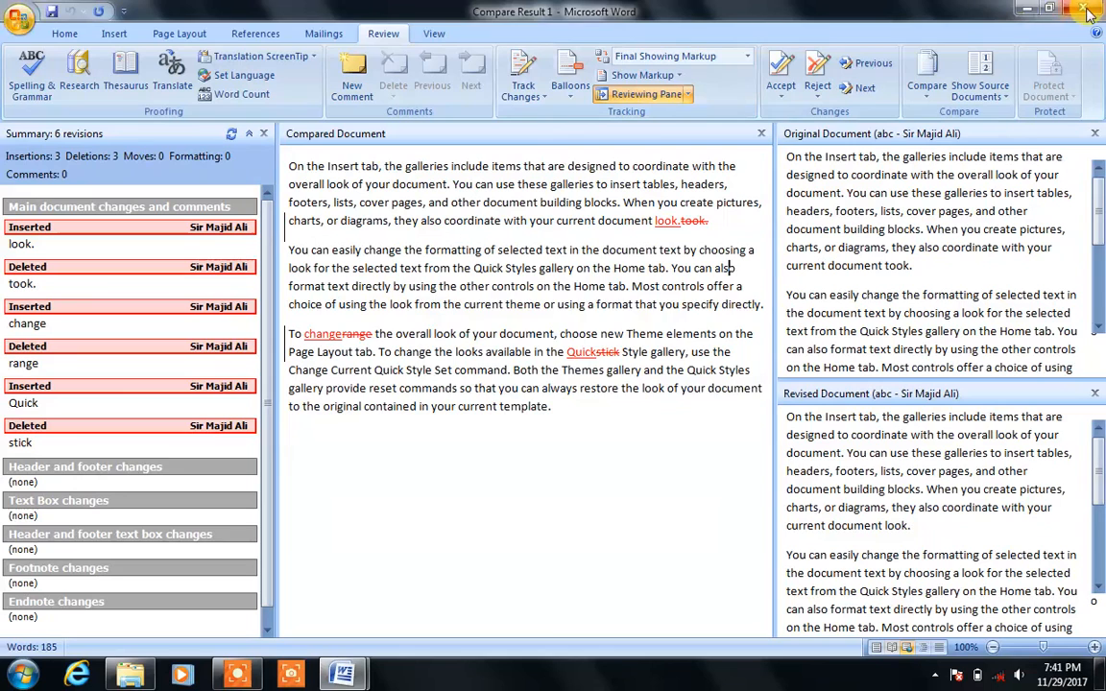
# Step: Close Compare Result 1 without saving, then close the abc document
pyautogui.click(1088, 10)
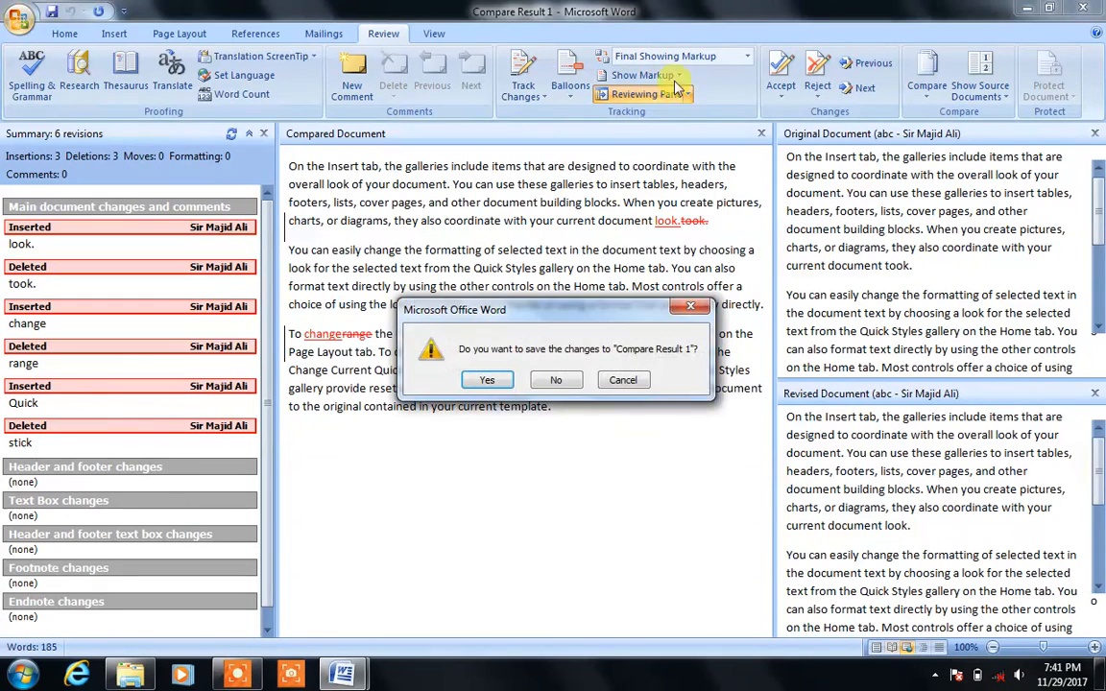
pyautogui.click(556, 381)
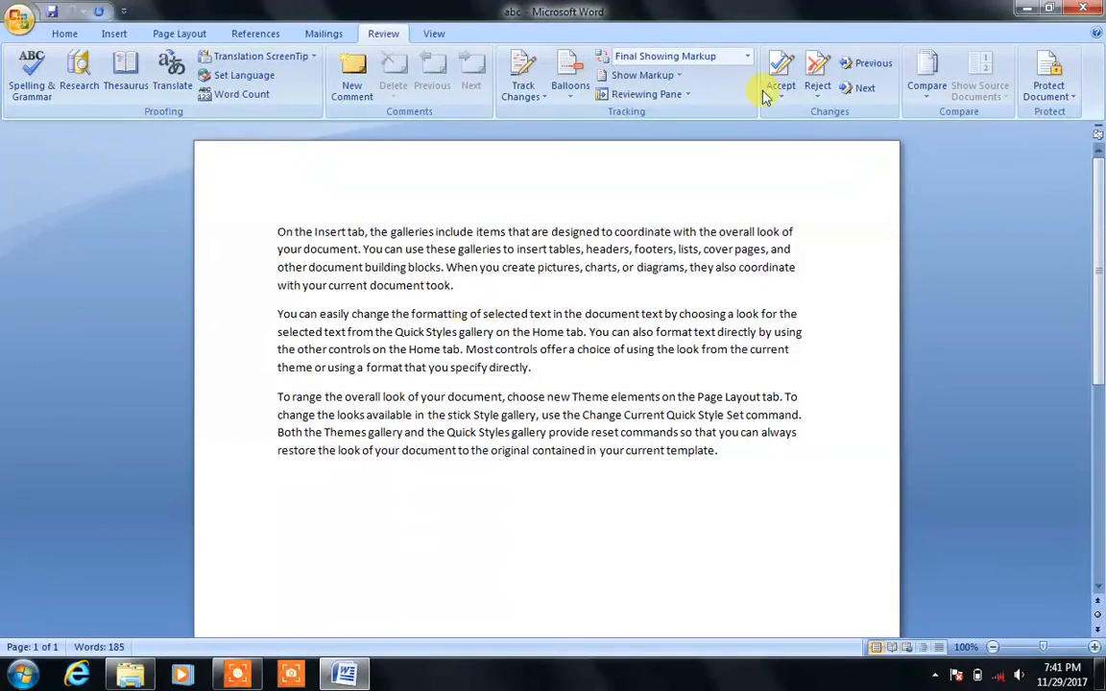
pyautogui.click(1083, 10)
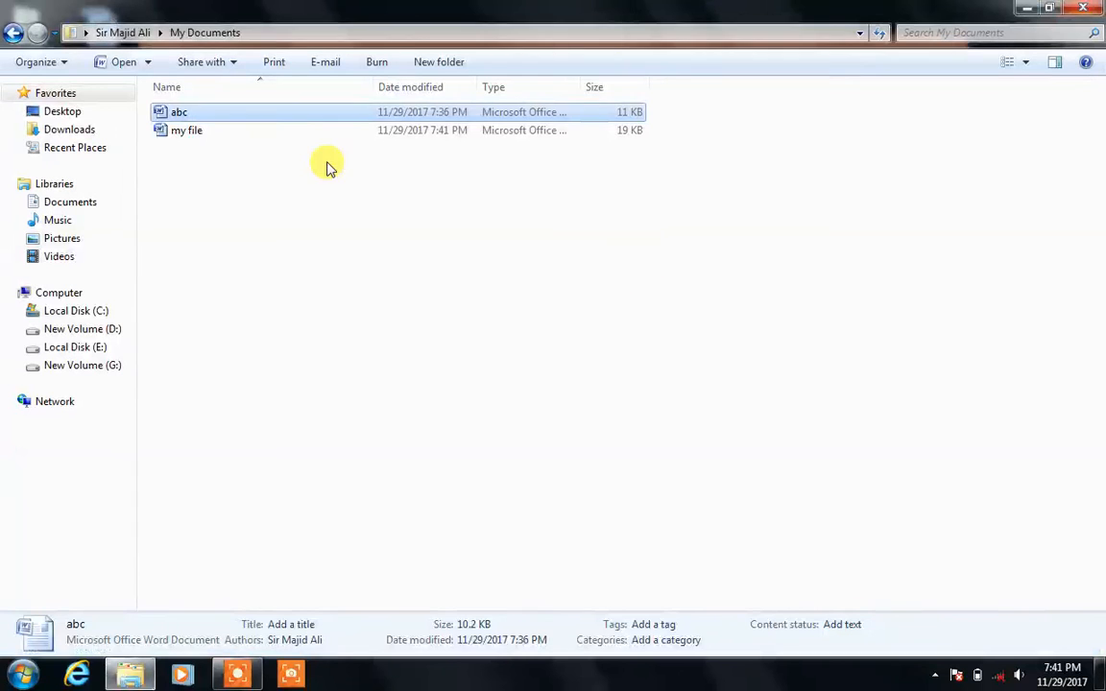
# Step: Attempt to open my file with a wrong password, dismiss the refusal, and close Word
pyautogui.doubleClick(188, 130)
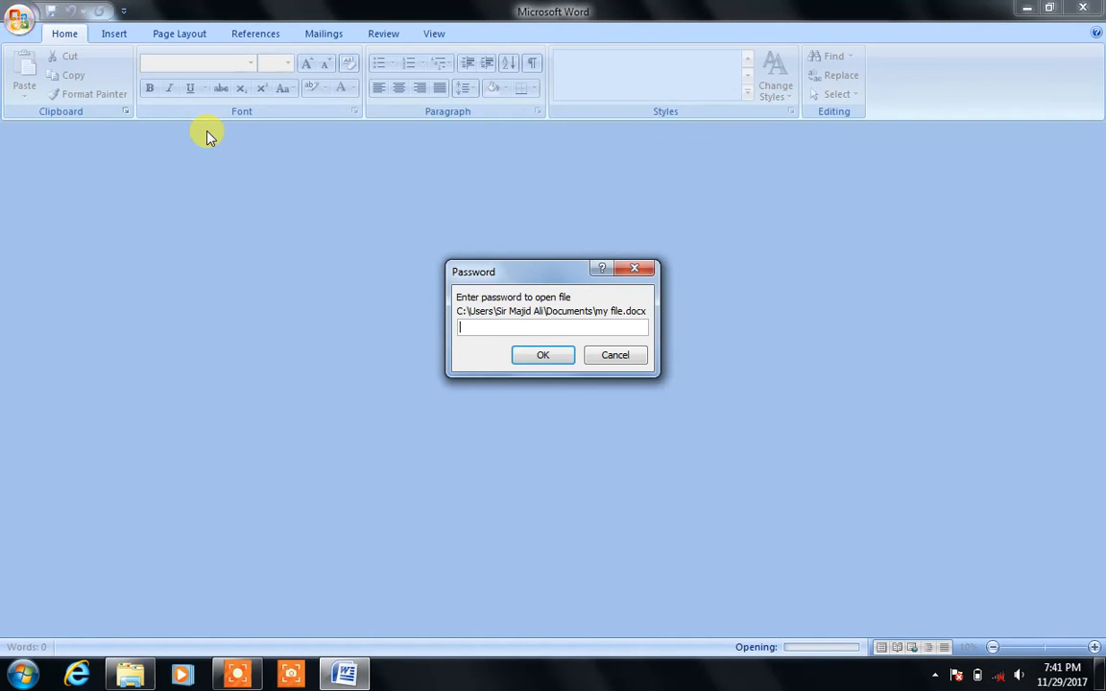
pyautogui.press('Return')
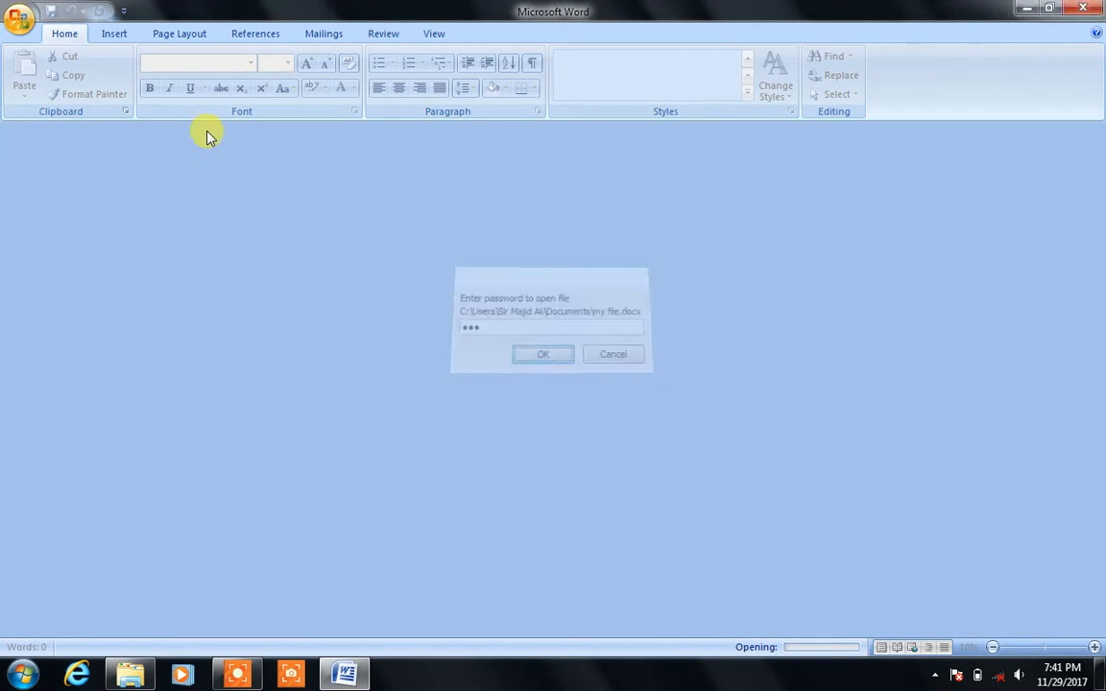
pyautogui.click(570, 399)
pyautogui.click(1095, 8)
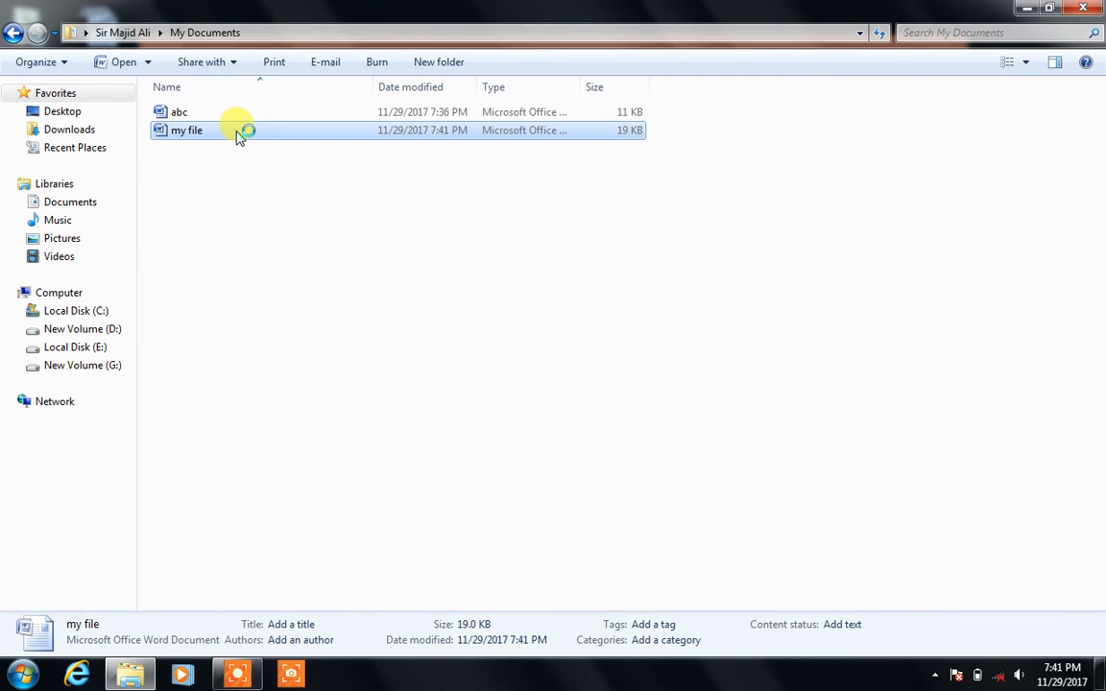
# Step: Open my file by supplying the password to open and the password to modify
pyautogui.write('●')
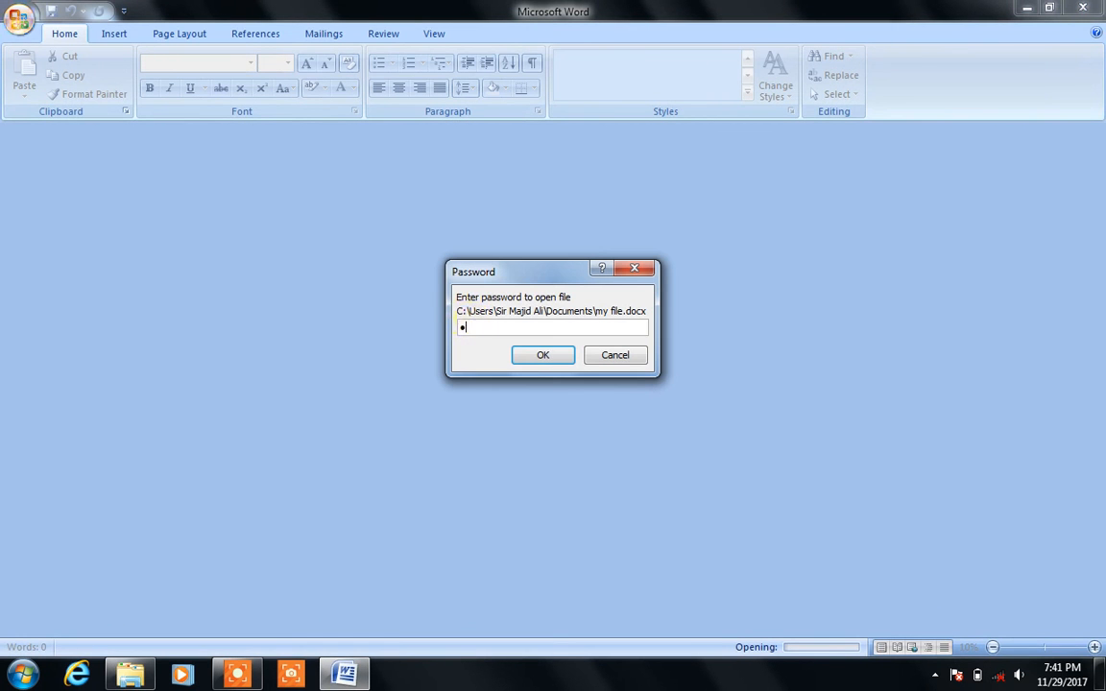
pyautogui.click(541, 356)
pyautogui.write('●')
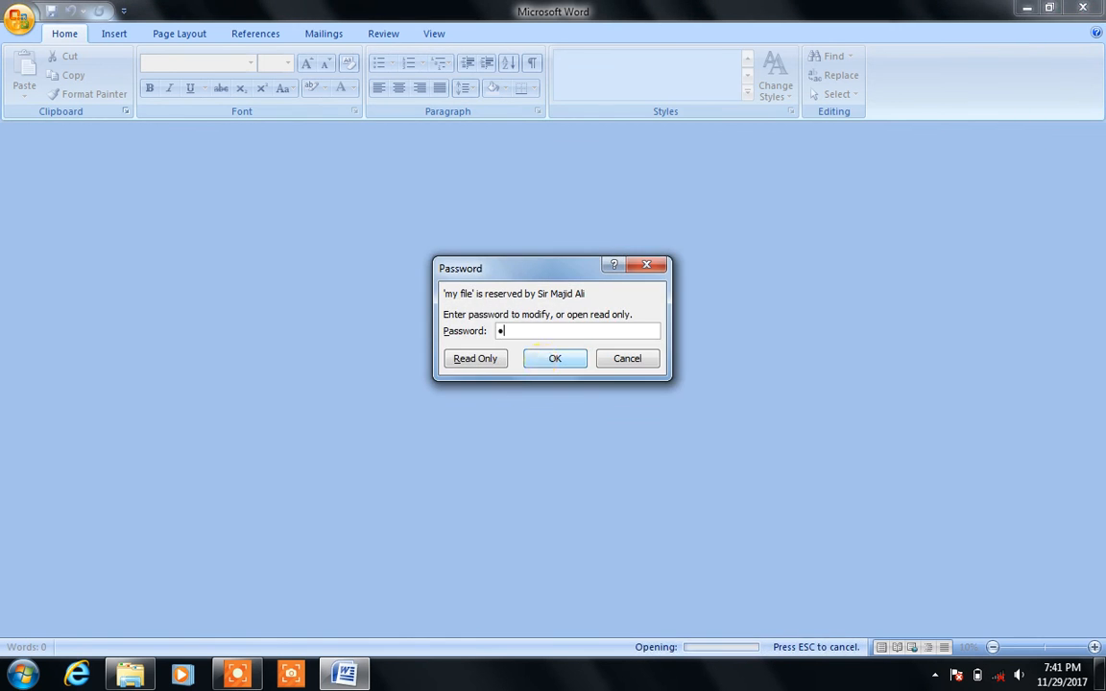
pyautogui.click(549, 360)
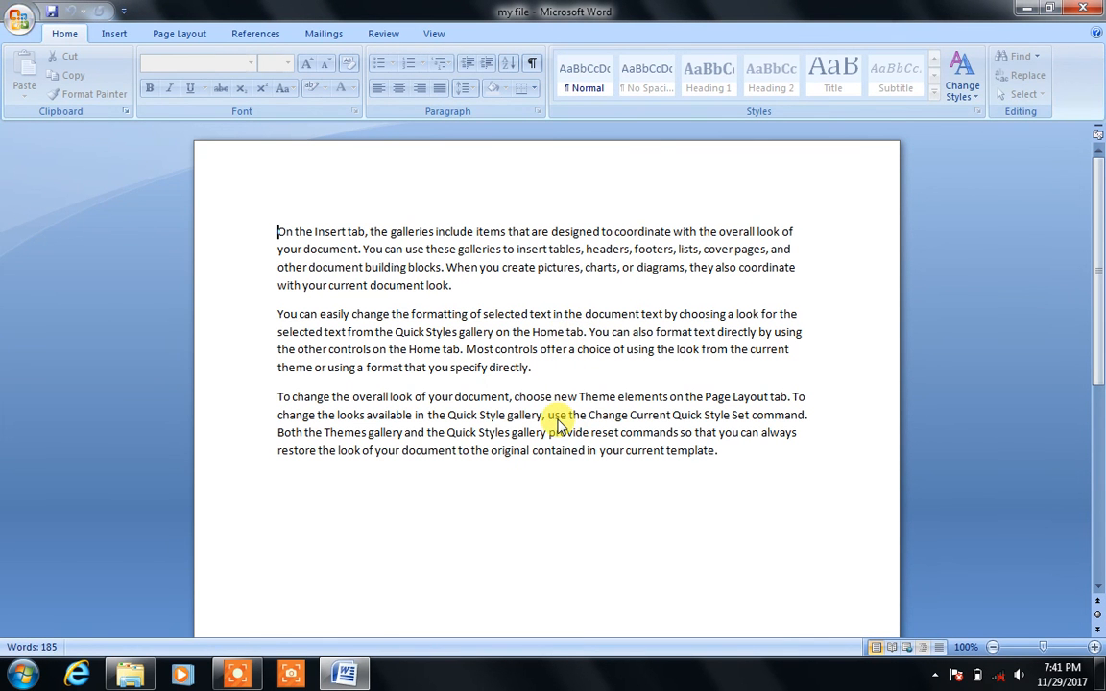
# Step: View the Review tab, then close Word and the My Documents window
pyautogui.click(372, 37)
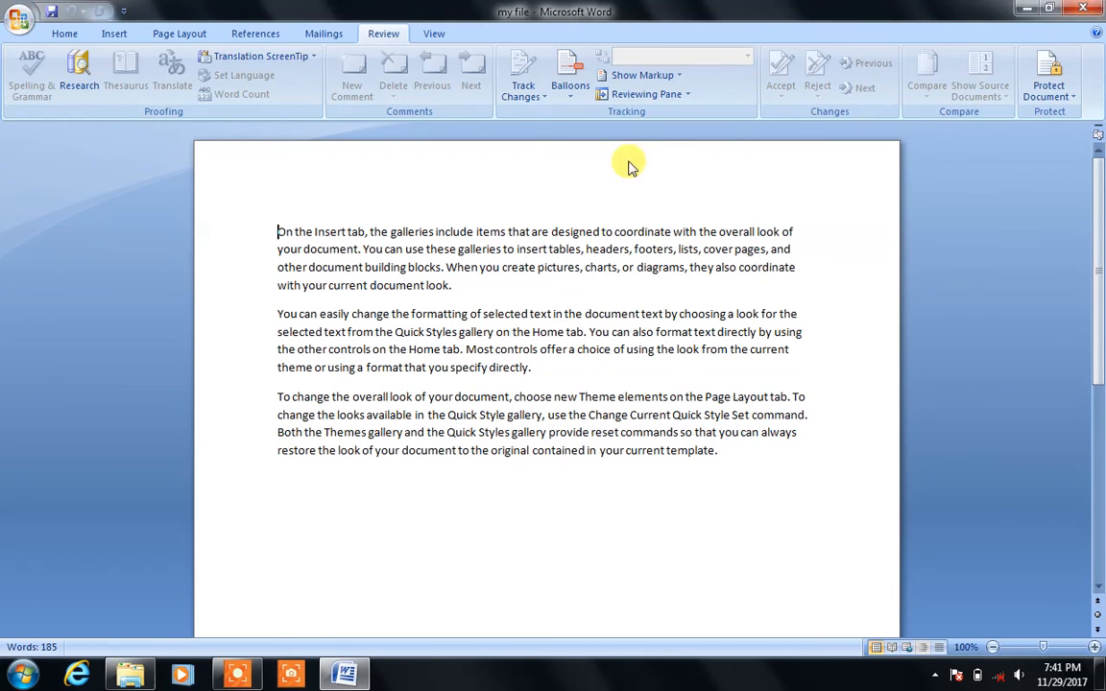
pyautogui.click(1093, 9)
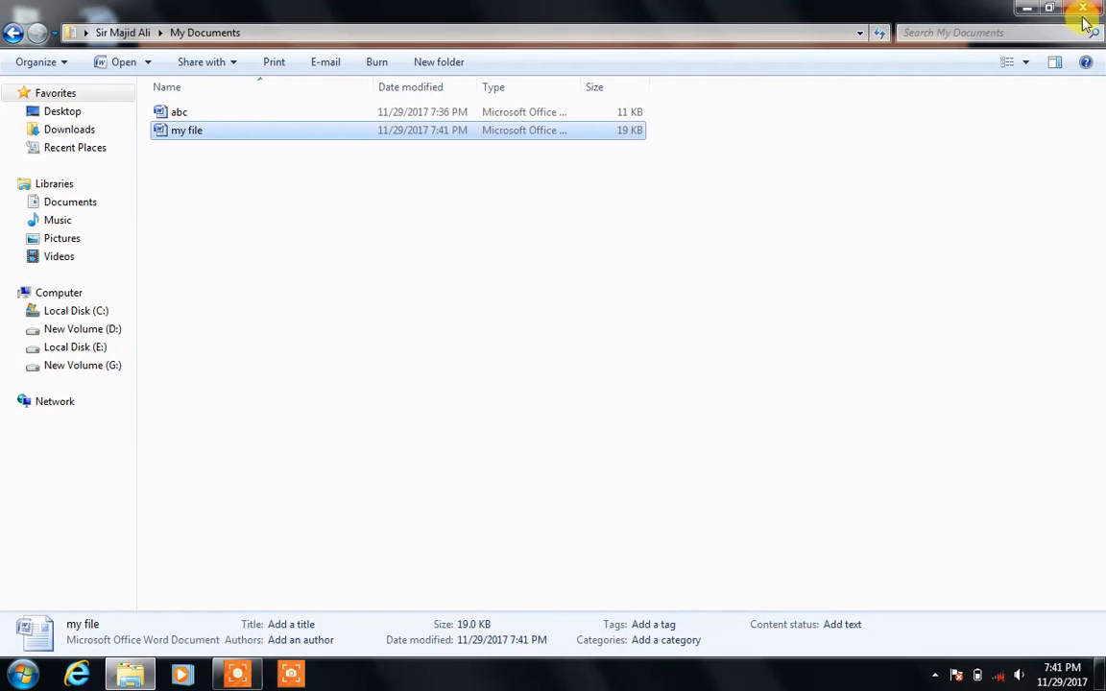
pyautogui.click(1085, 10)
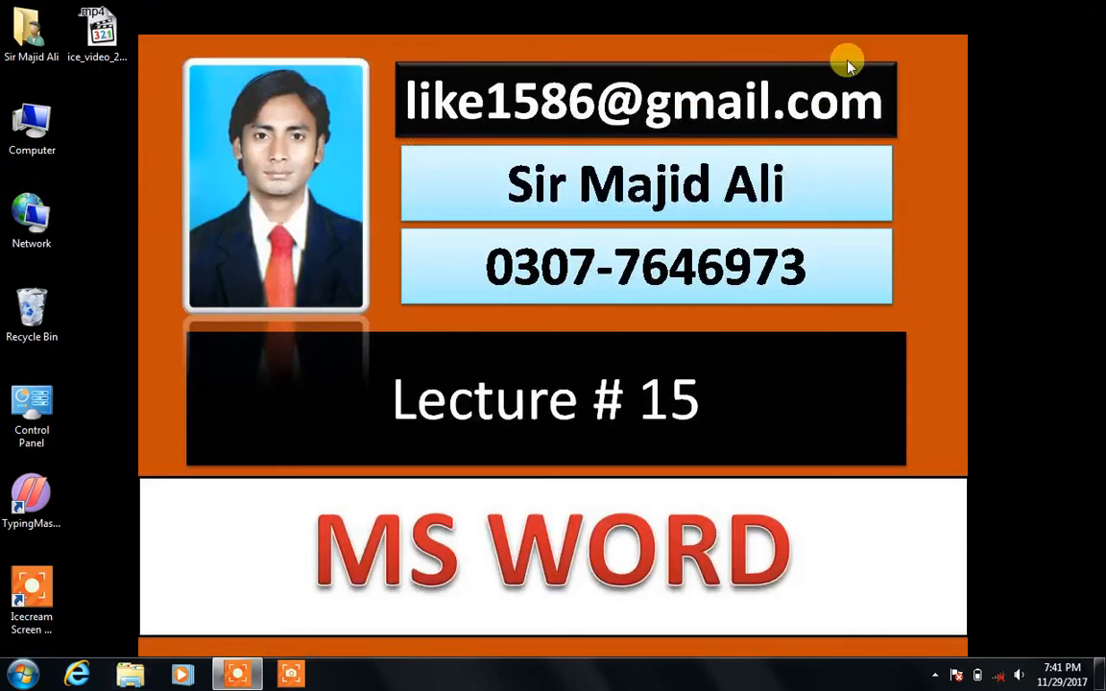